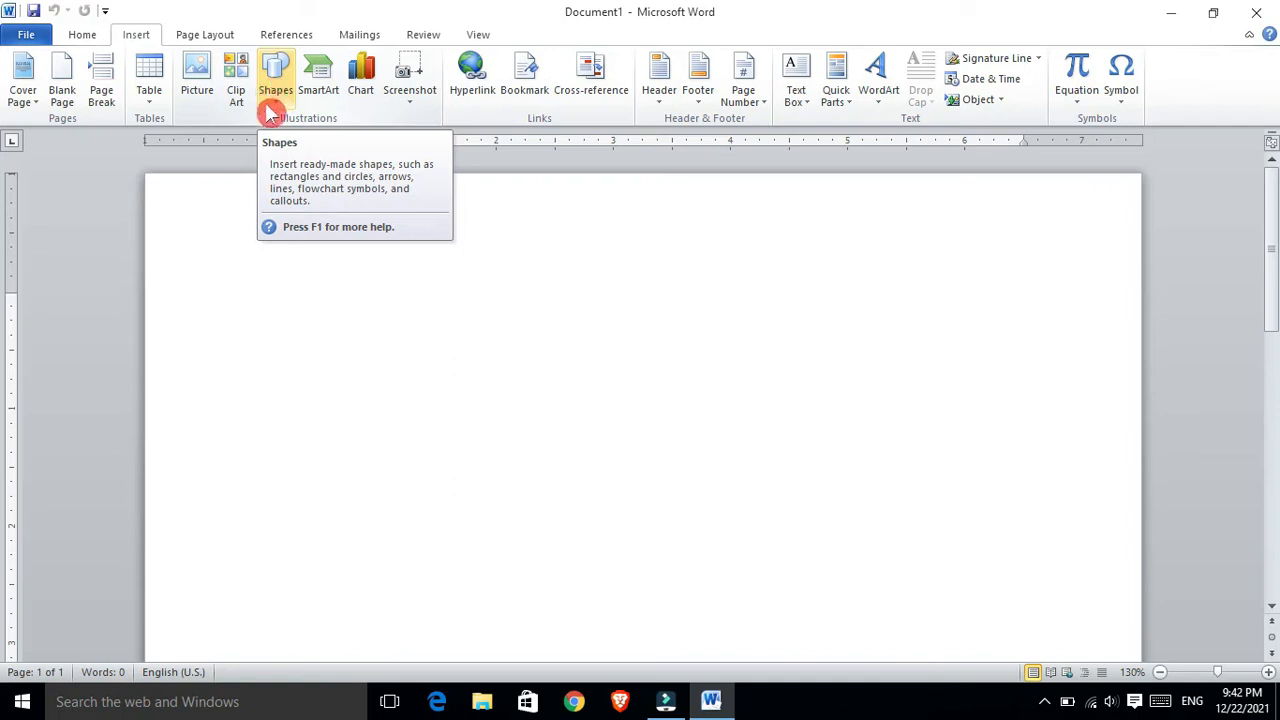
Draw a rectangle with one rounded corner, about 1.98" high and 2.58" wide, and move it to the page's upper right area
click(277, 92)
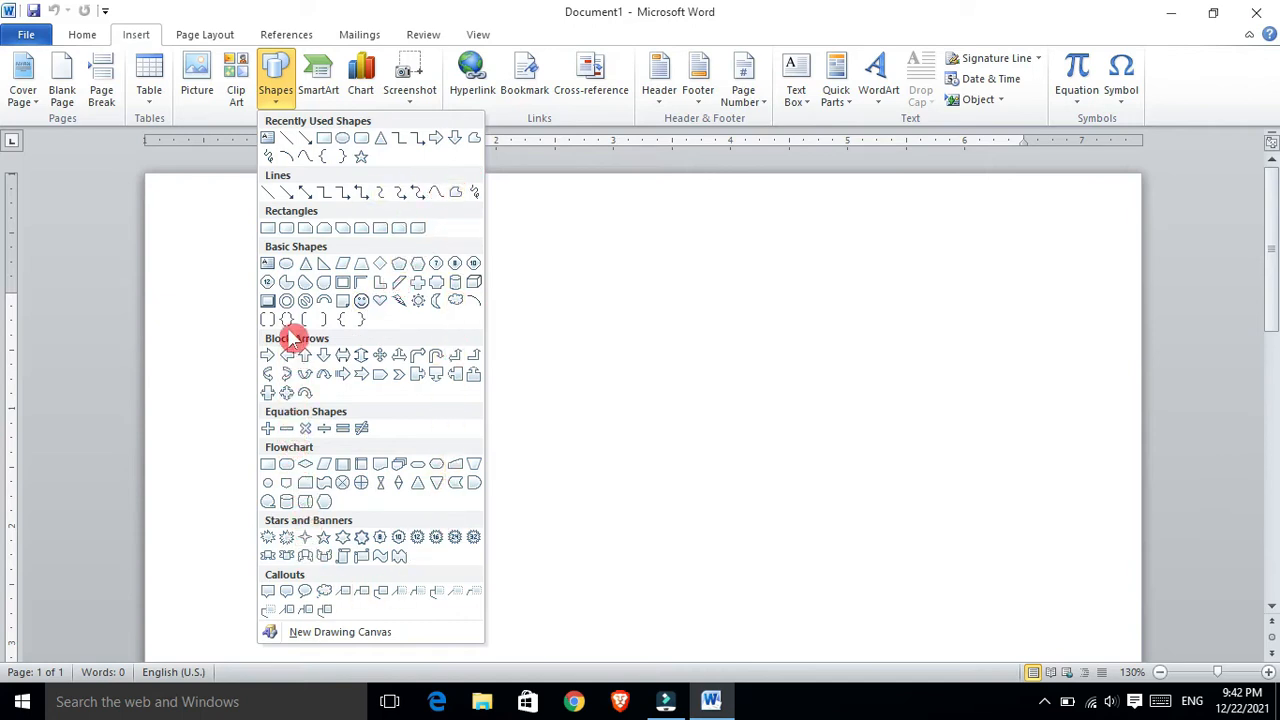
click(364, 236)
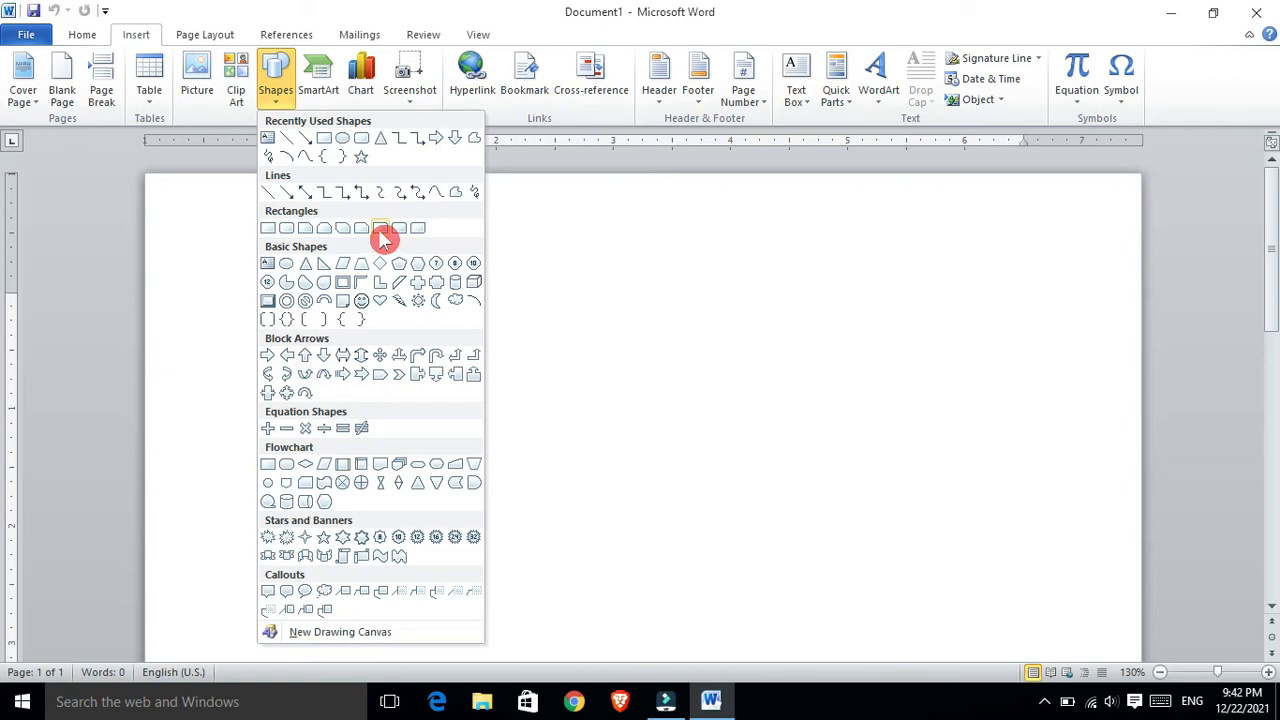
mouse_move(310, 291)
mouse_down()
mouse_move(434, 429)
mouse_move(613, 522)
mouse_up()
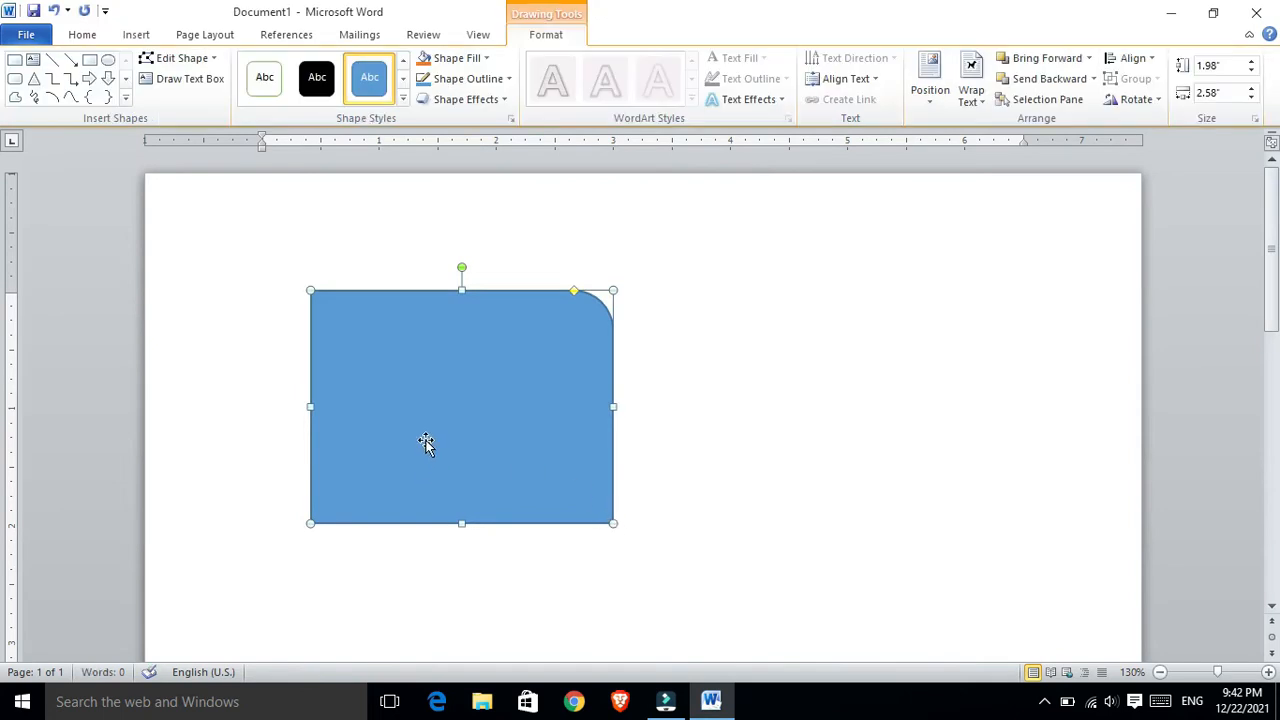
drag(457, 391, 888, 350)
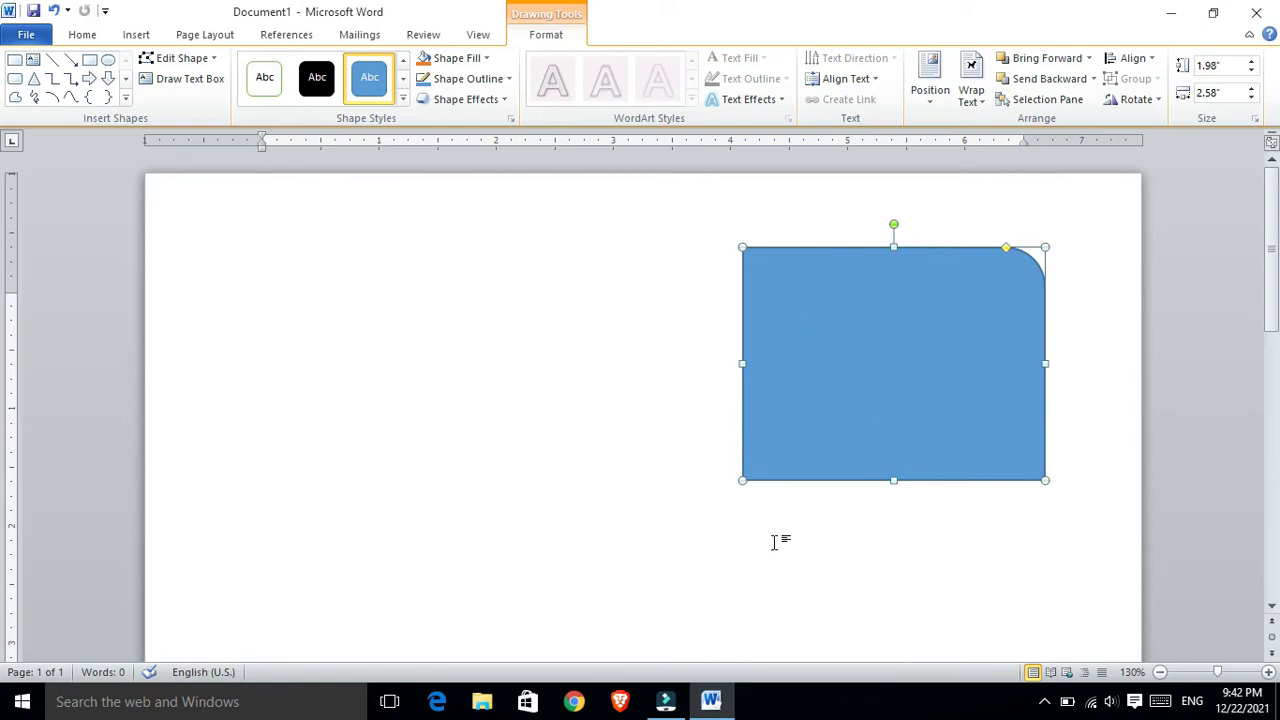
click(718, 556)
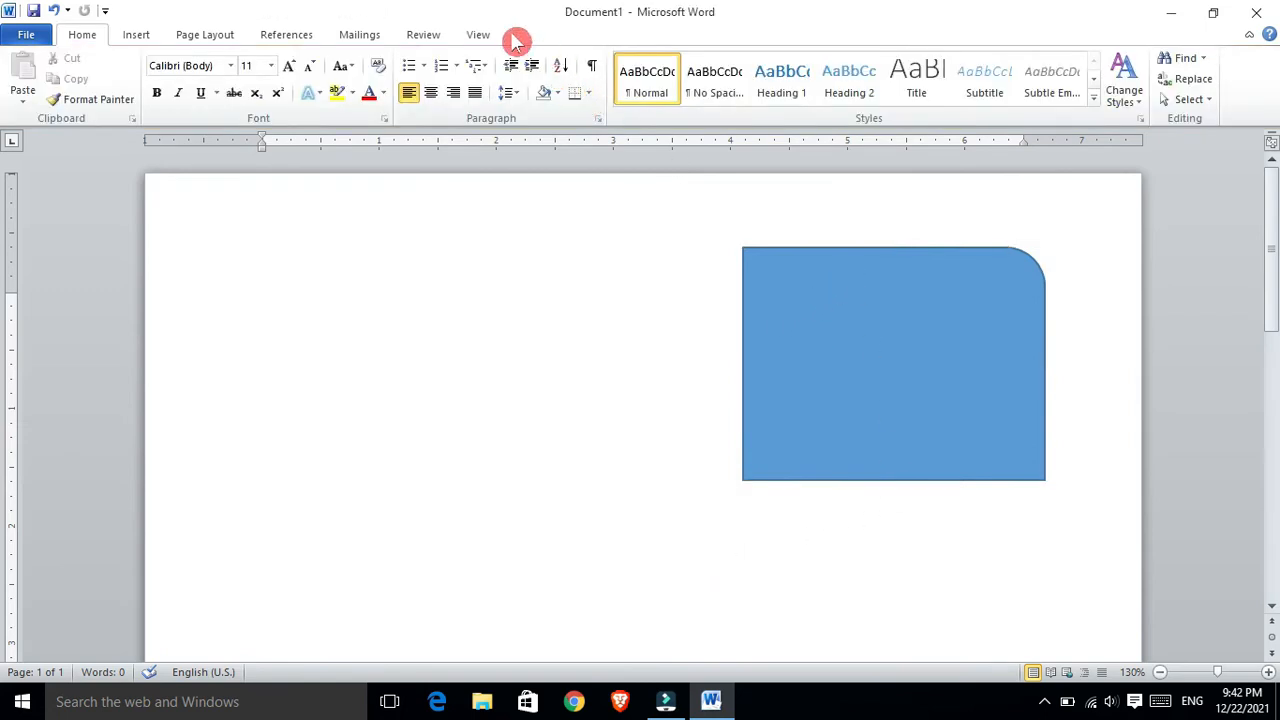
Apply the dark blue gradient preset style from the last row of the shape styles to the rounded rectangle
click(873, 344)
click(540, 34)
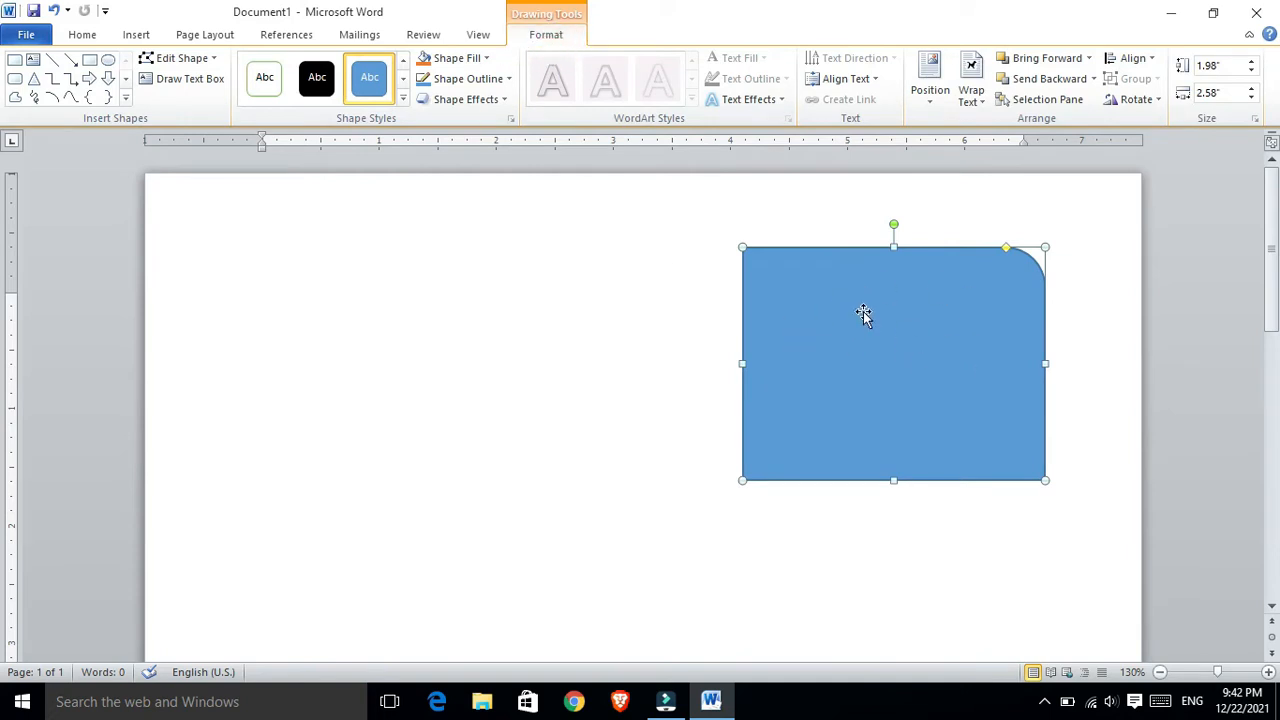
click(401, 98)
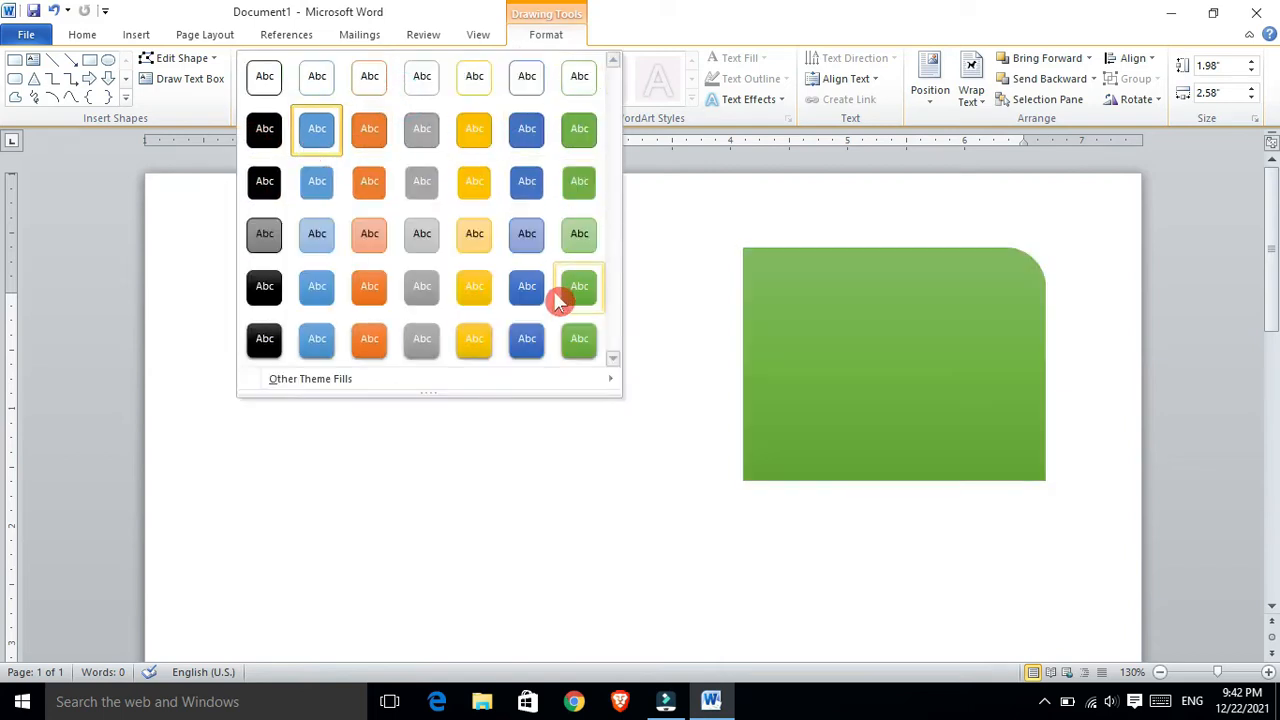
click(527, 338)
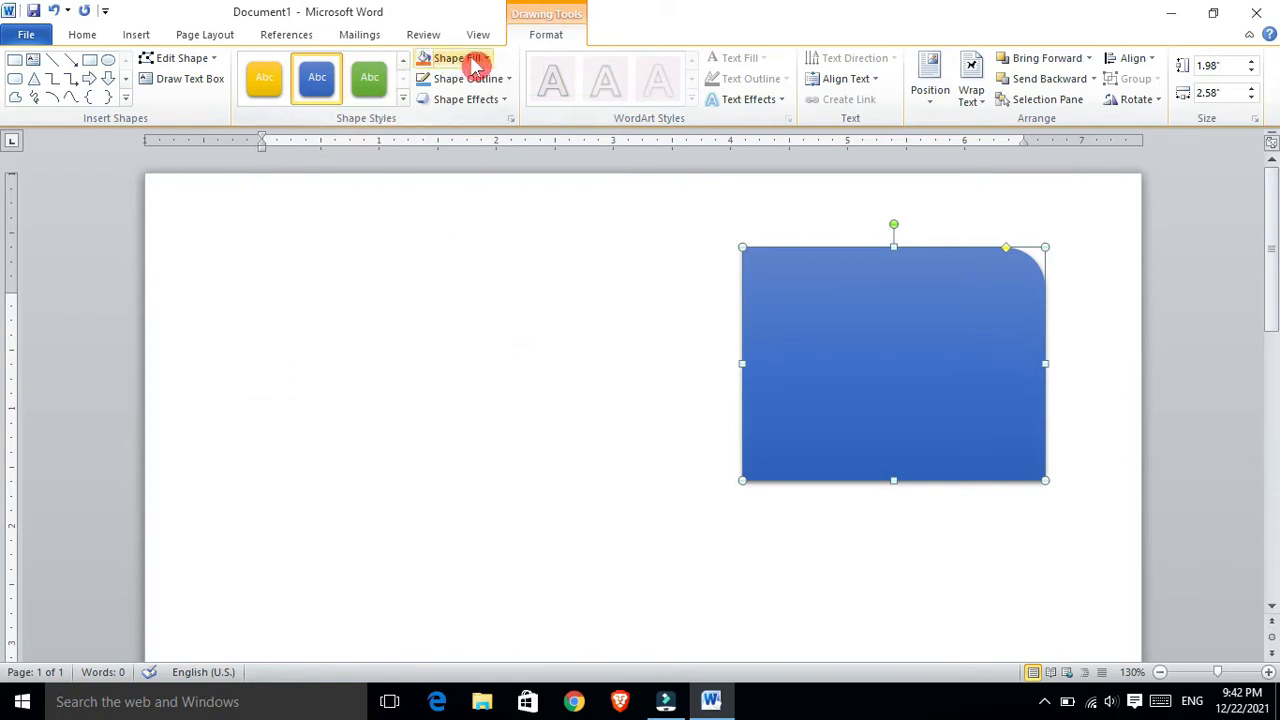
Fill the rectangle with a custom blue of red 77, green 104 and blue 237
click(476, 62)
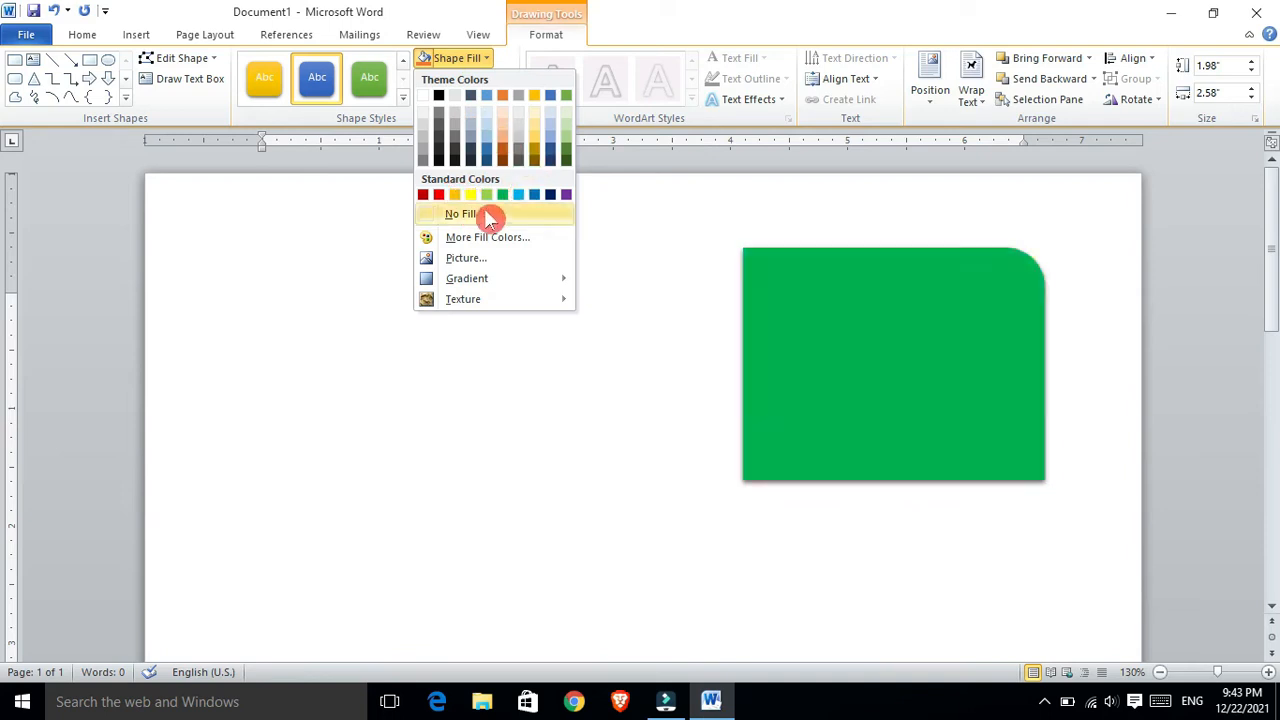
click(492, 245)
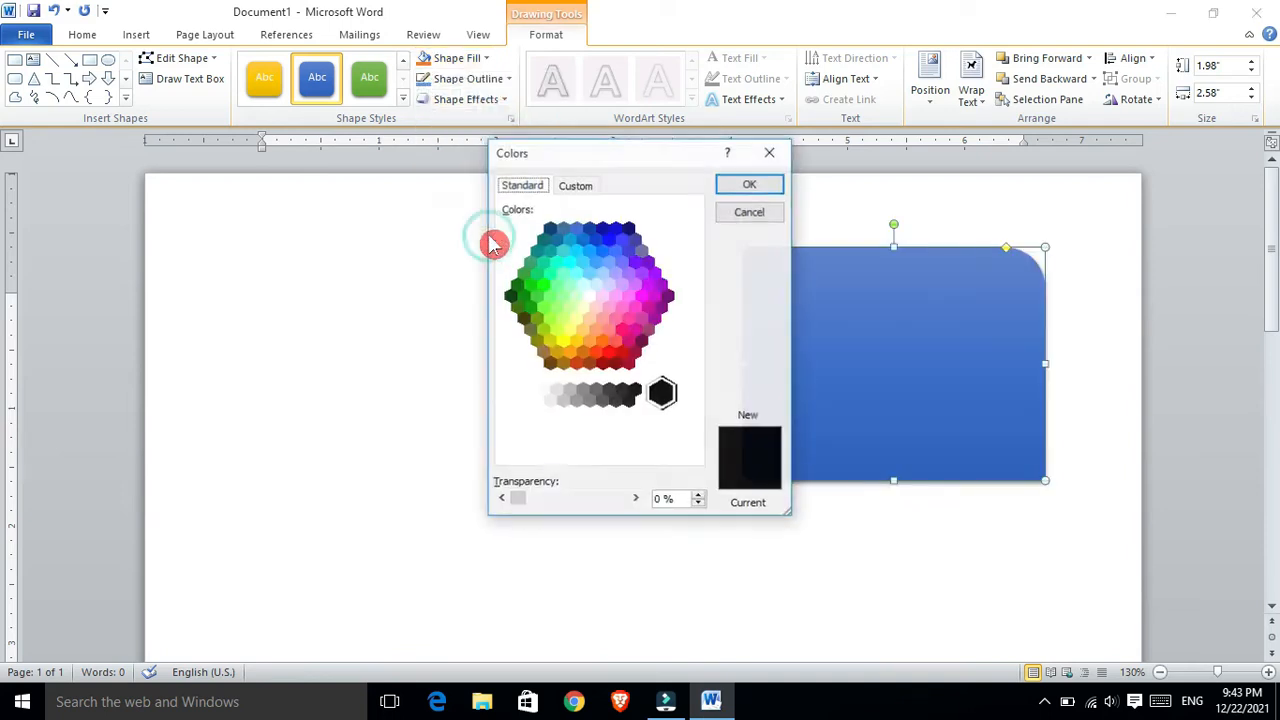
click(530, 284)
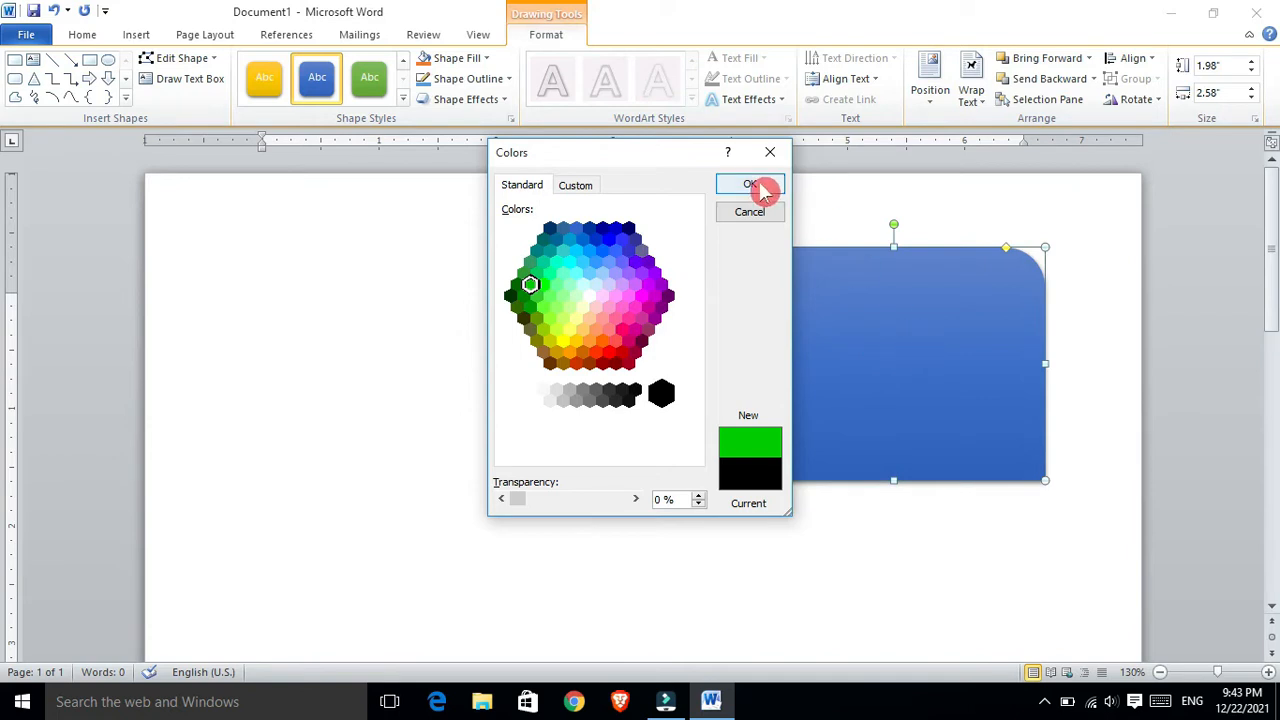
click(584, 185)
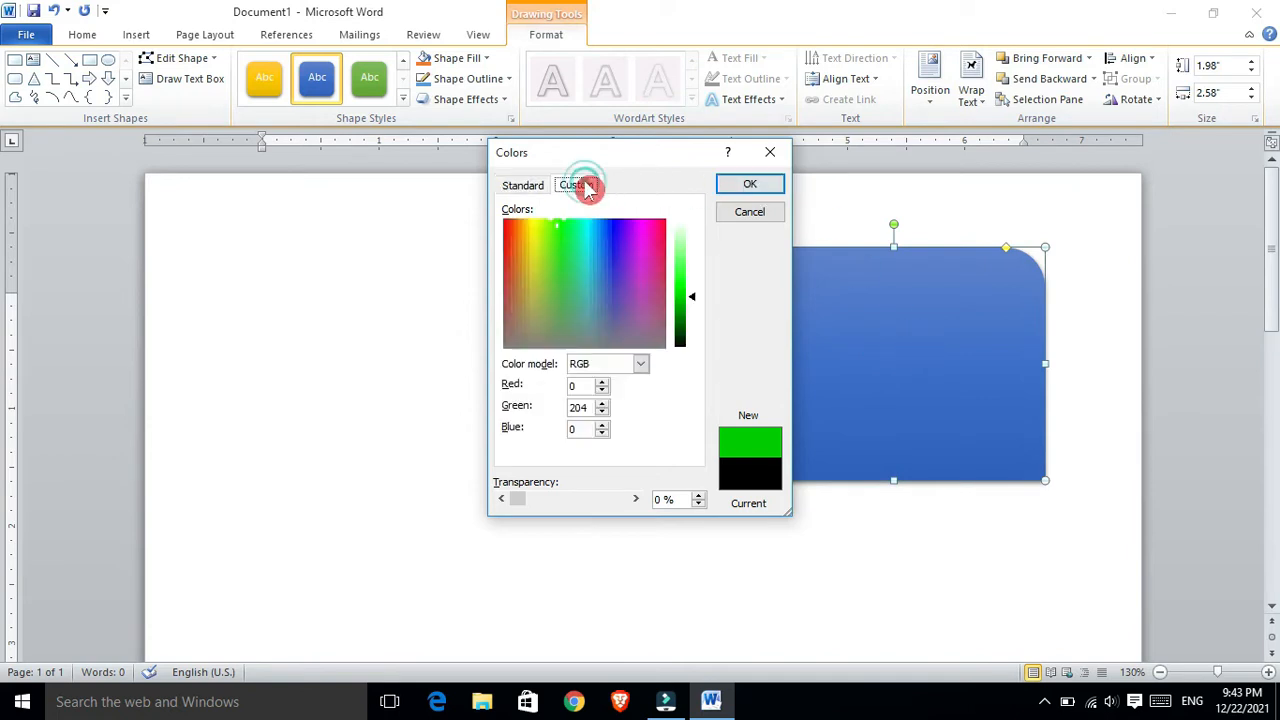
click(591, 247)
drag(555, 250, 609, 249)
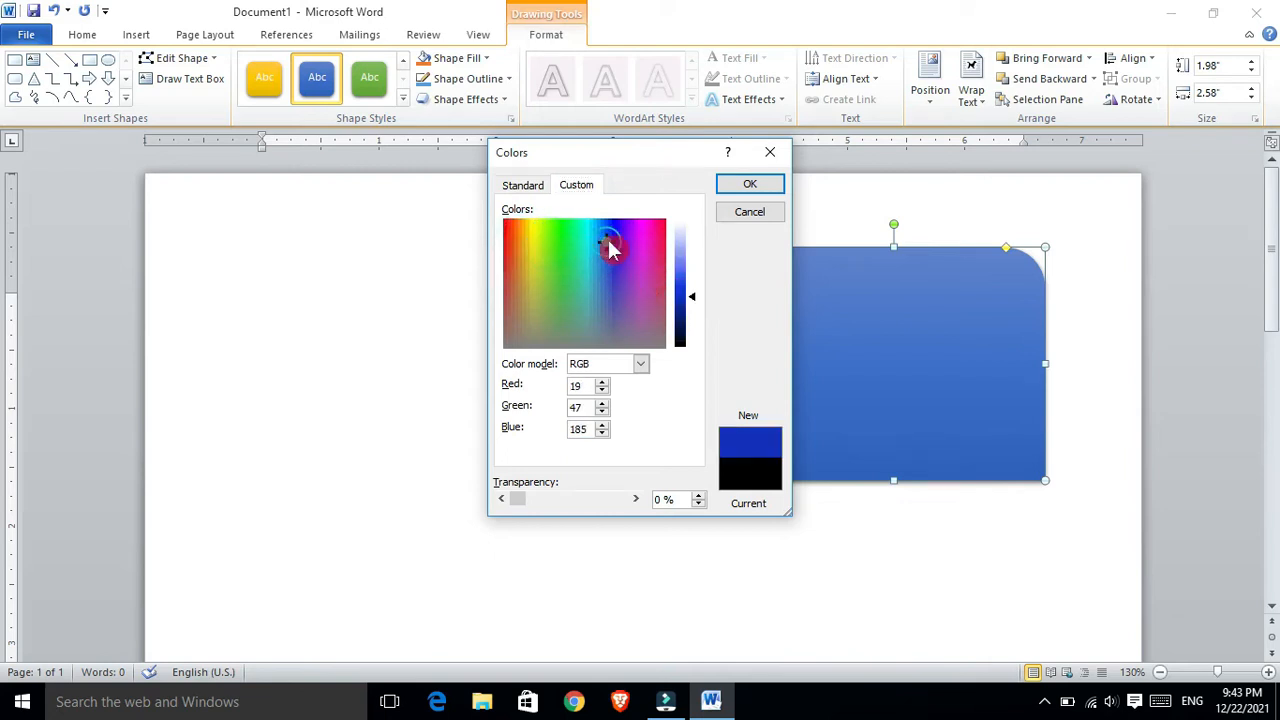
mouse_move(698, 303)
mouse_down()
mouse_move(703, 249)
mouse_move(702, 278)
mouse_up()
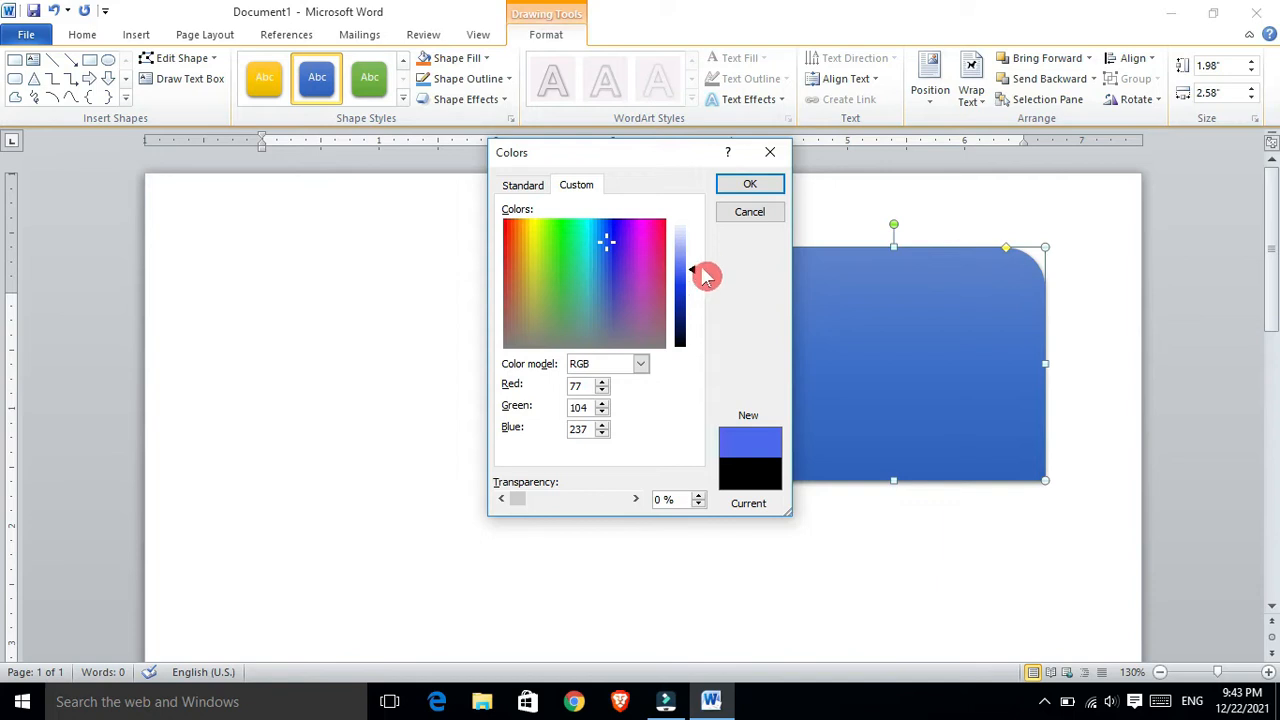
click(748, 190)
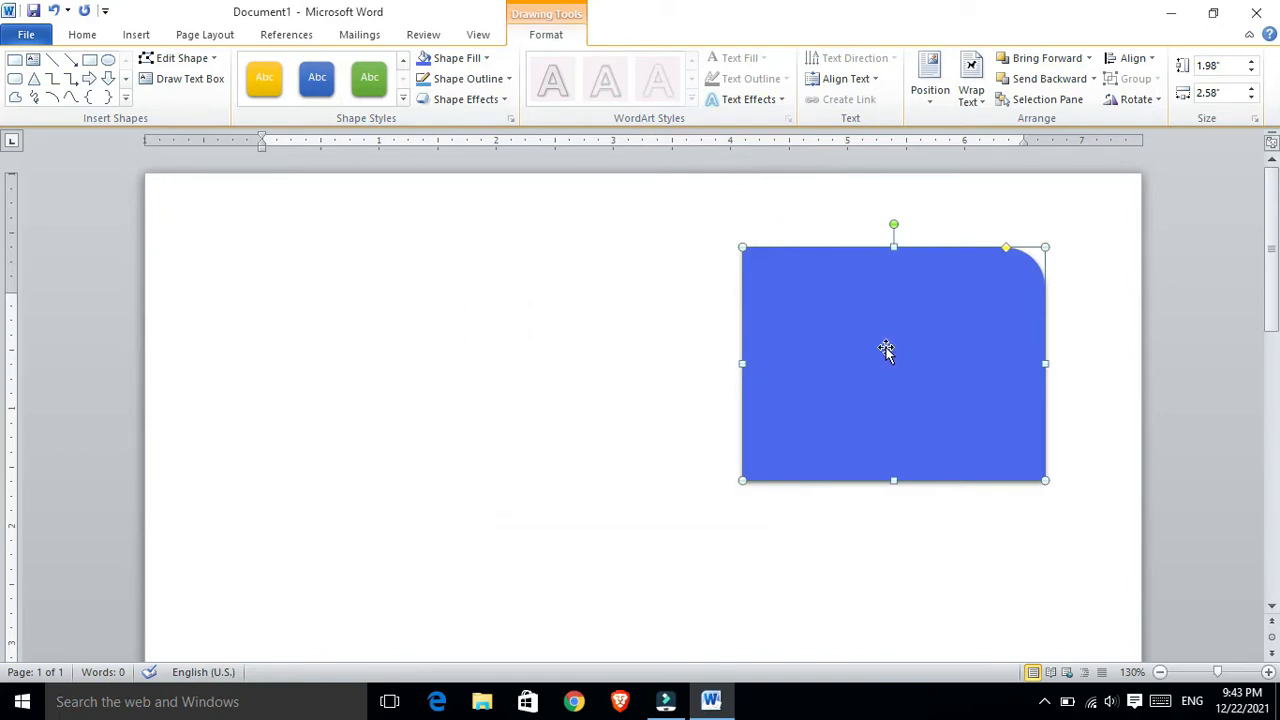
Fill the rectangle with the picture !image0125 from New folder on the Desktop
click(478, 60)
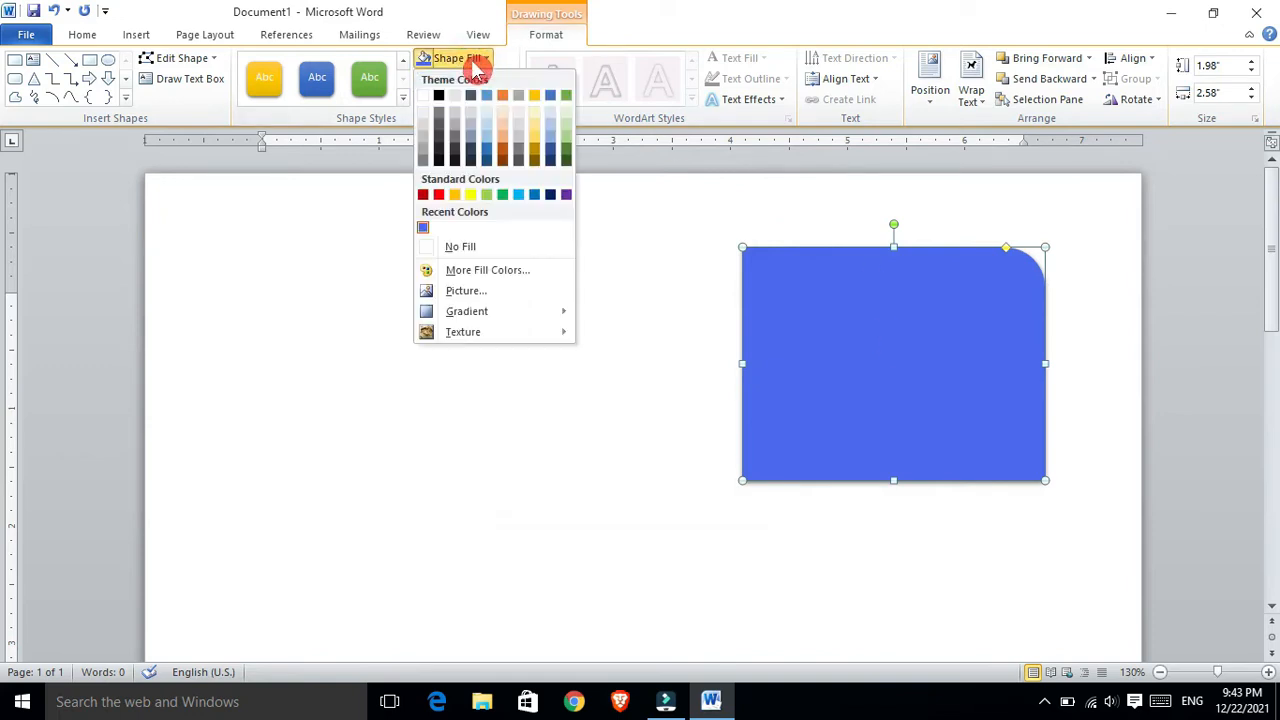
click(461, 297)
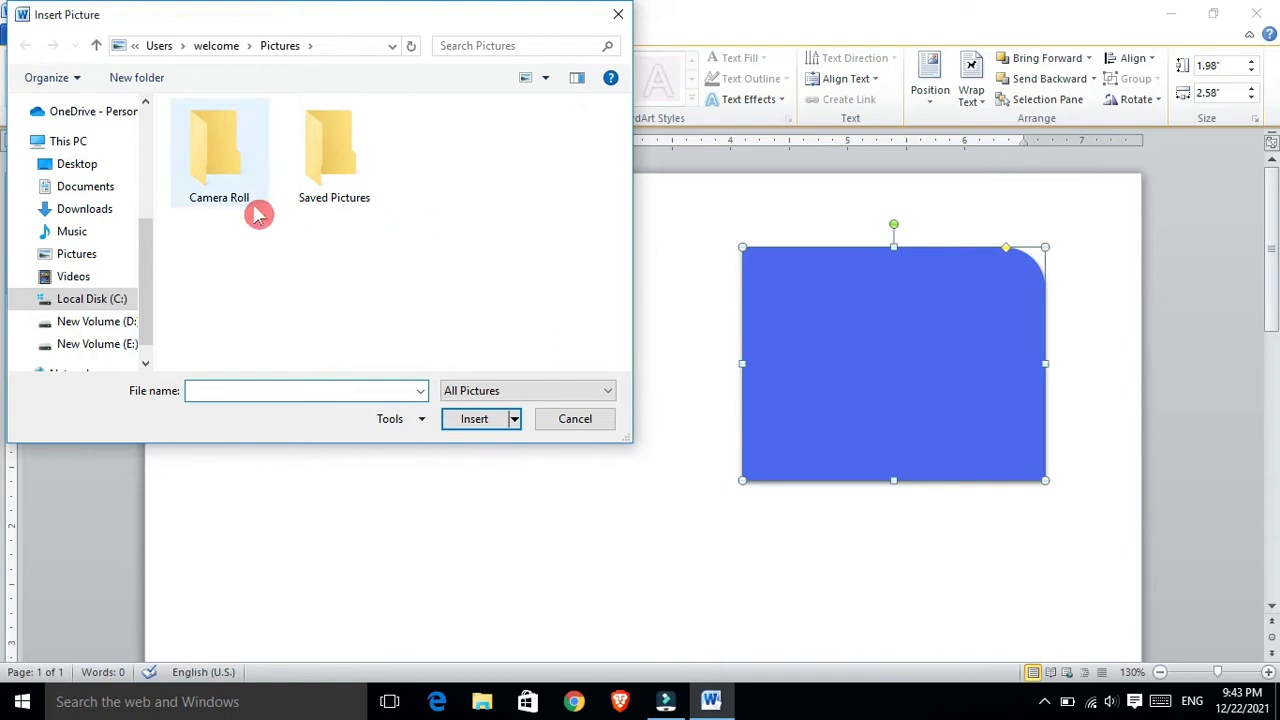
drag(145, 272, 147, 138)
click(98, 136)
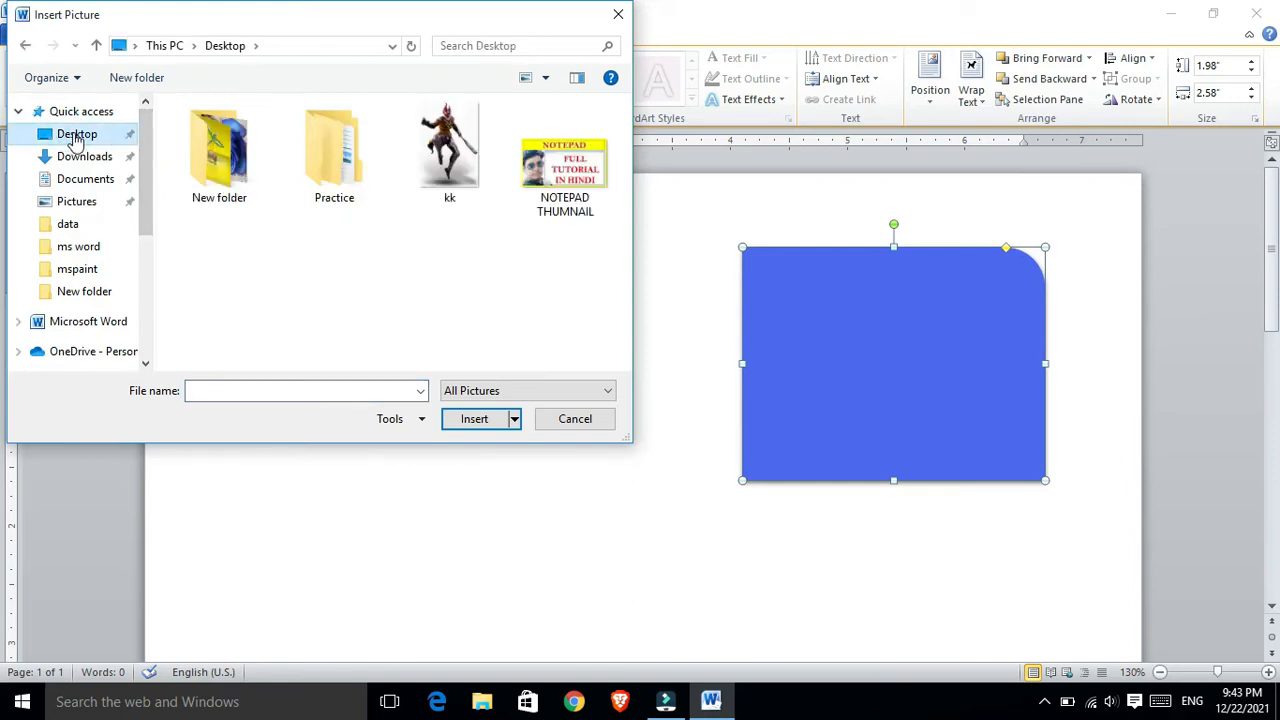
double_click(224, 163)
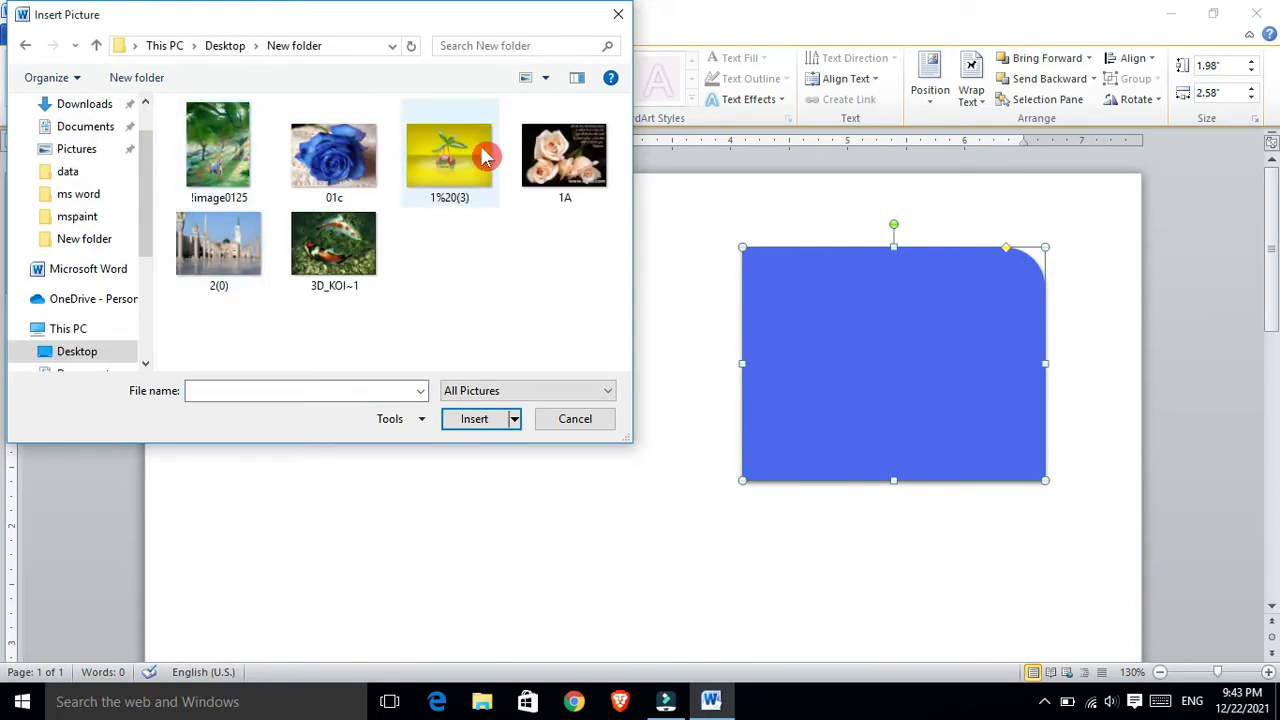
click(218, 150)
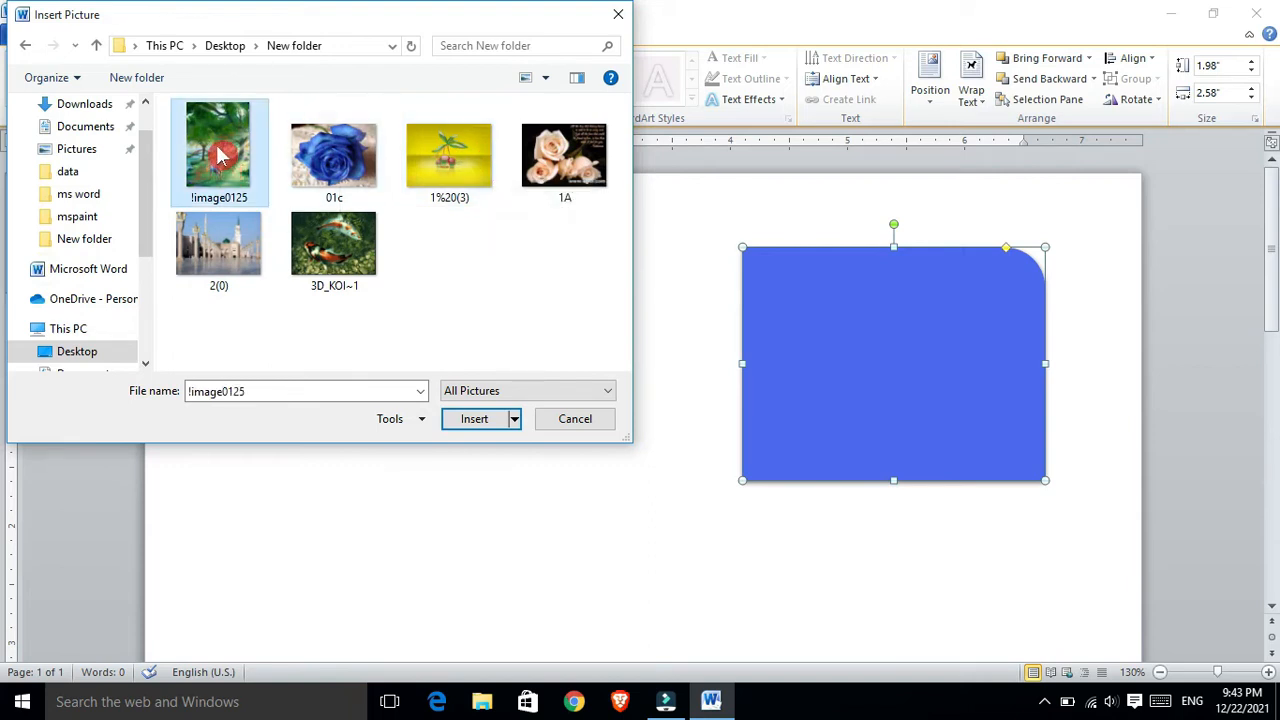
click(477, 425)
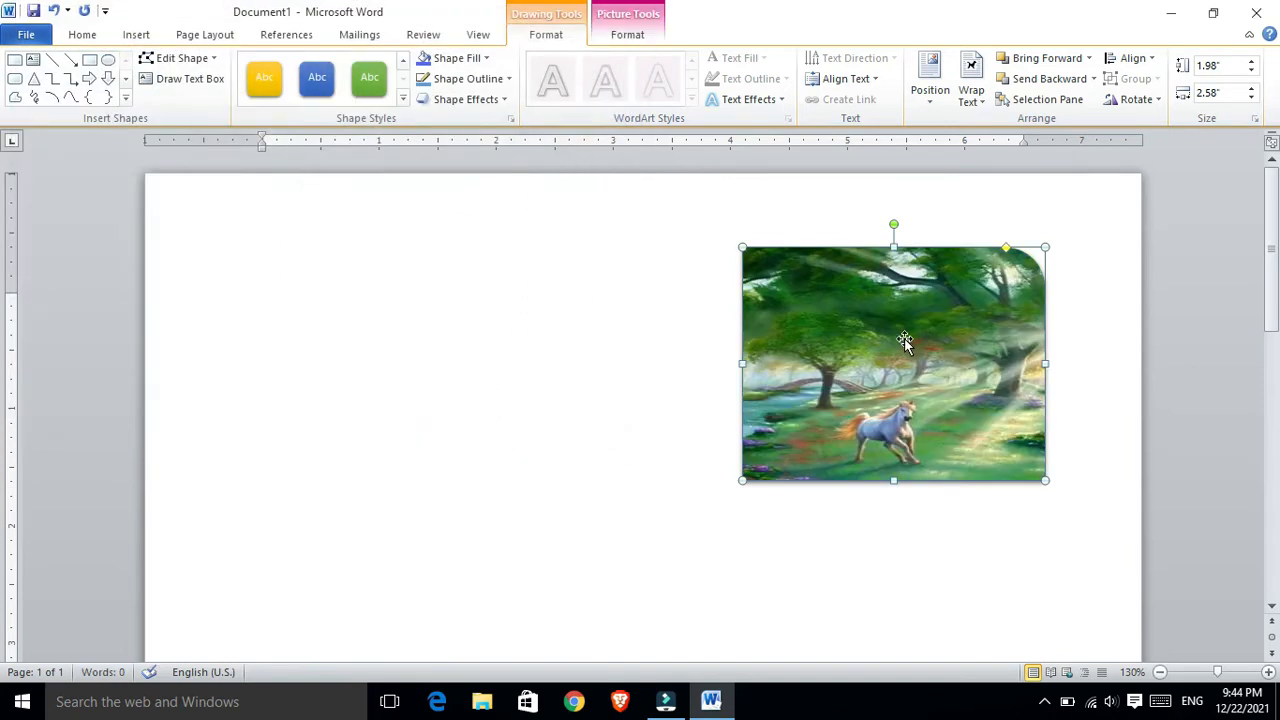
Open the detailed fill settings through More Gradients and move the dialog clear of the shape
click(462, 58)
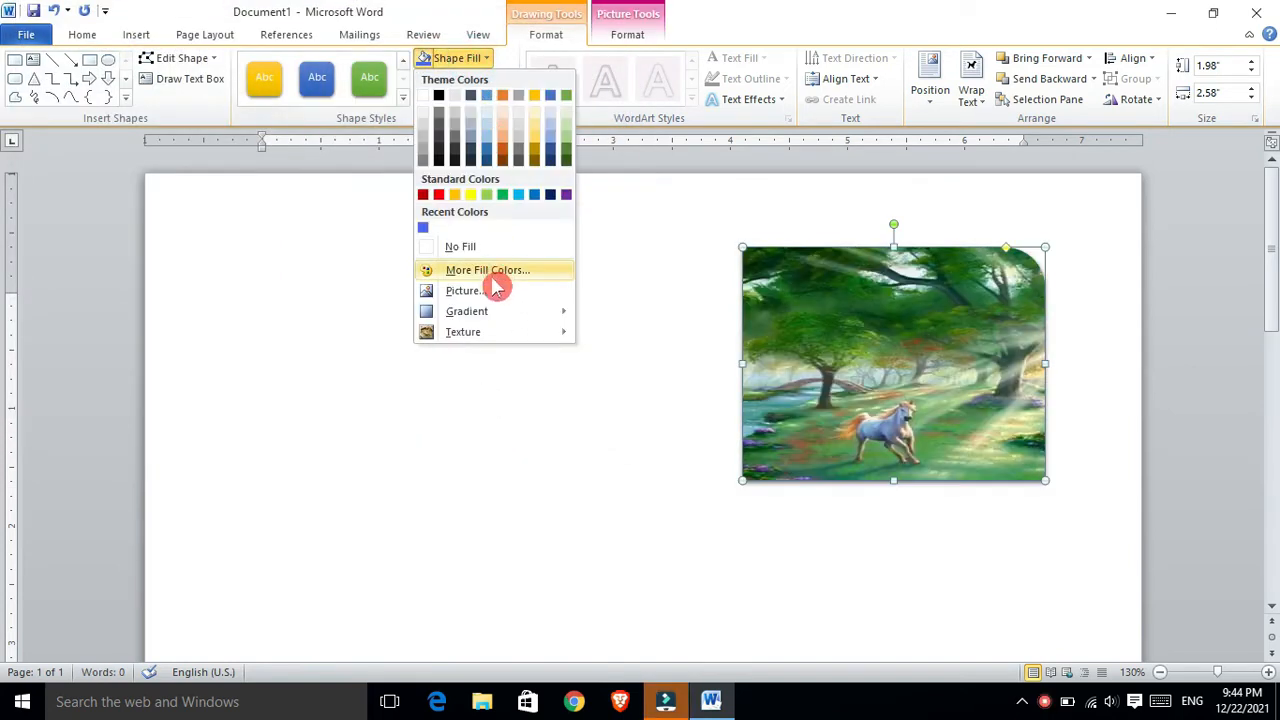
mouse_move(492, 320)
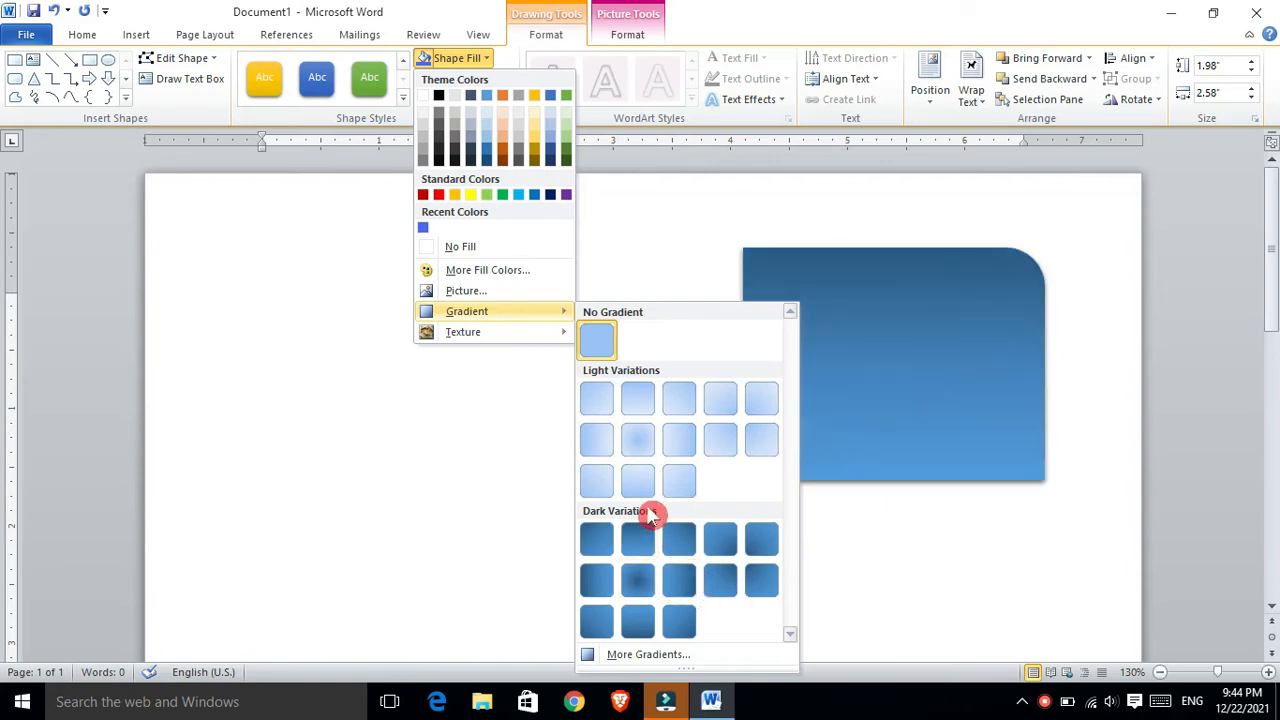
click(648, 655)
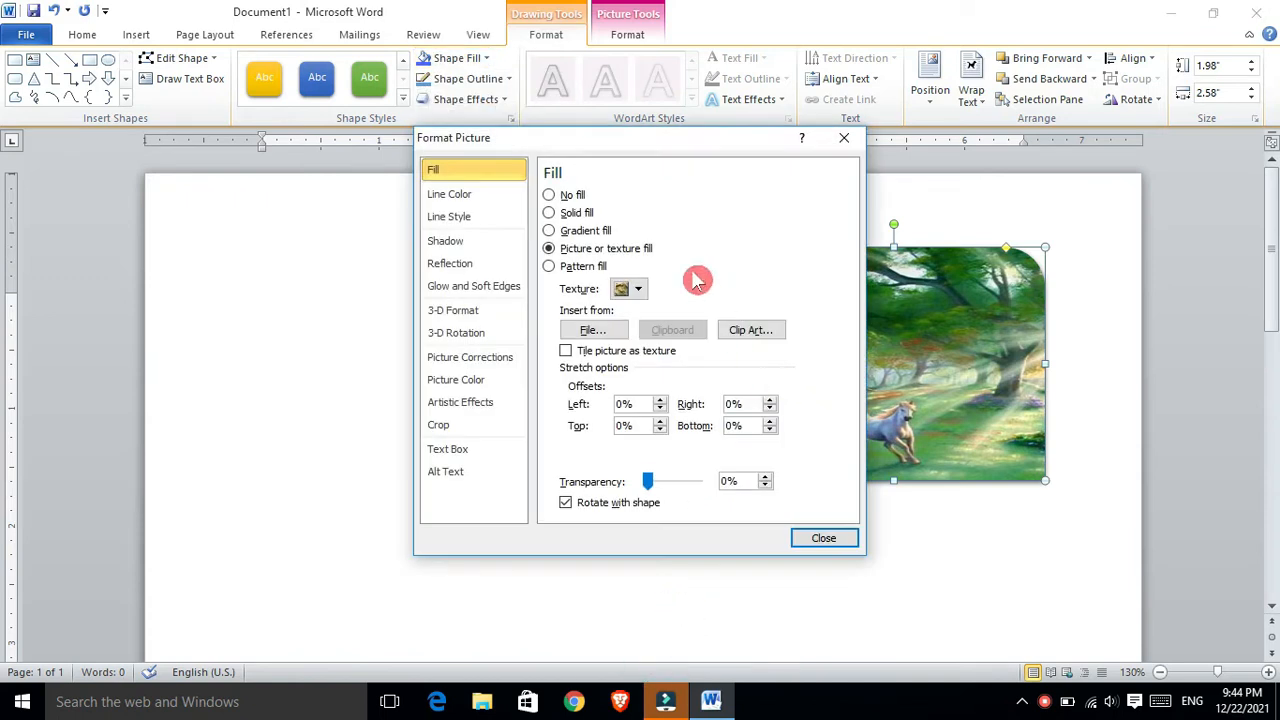
drag(629, 143, 407, 153)
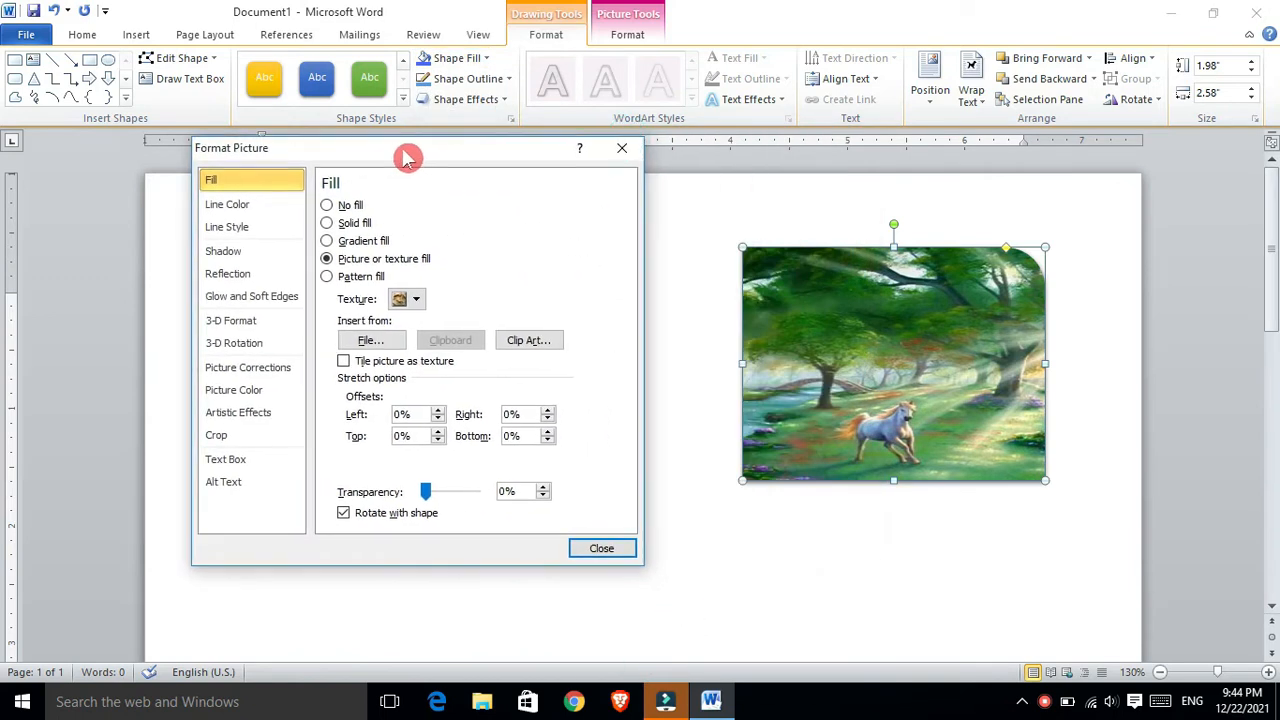
Try no fill and a solid fill in another theme colour on the rectangle
click(328, 206)
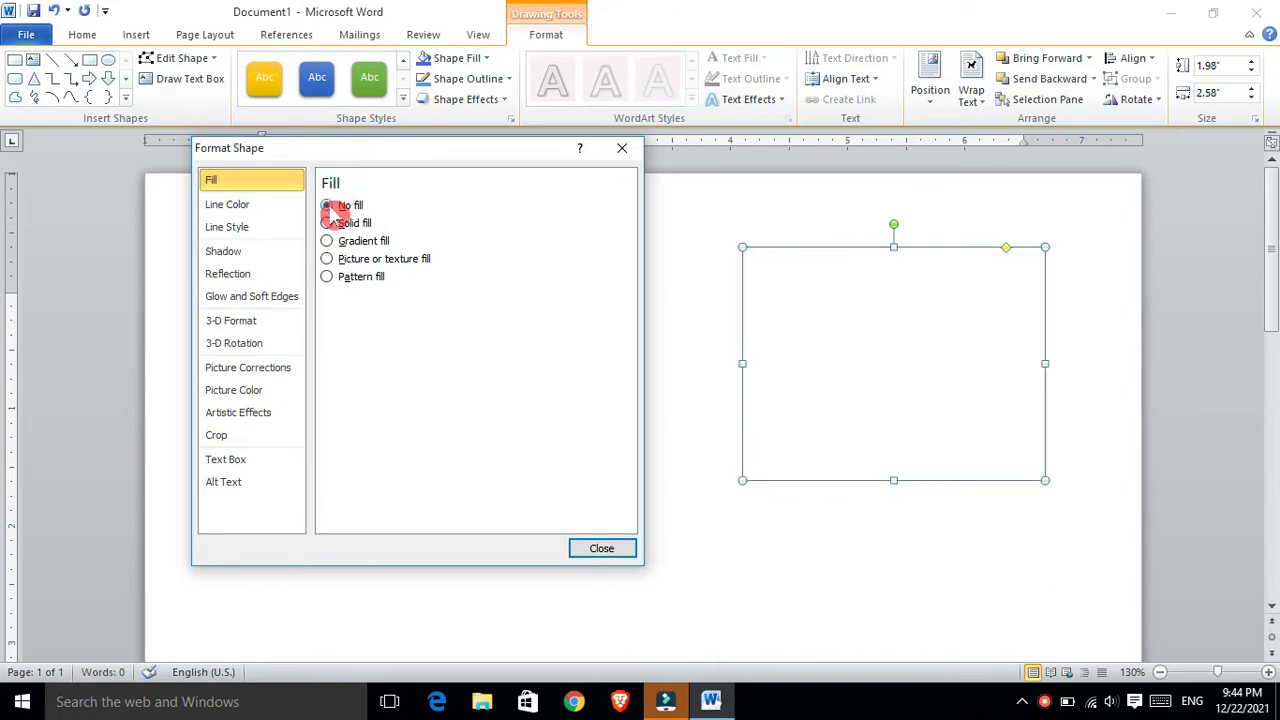
click(328, 223)
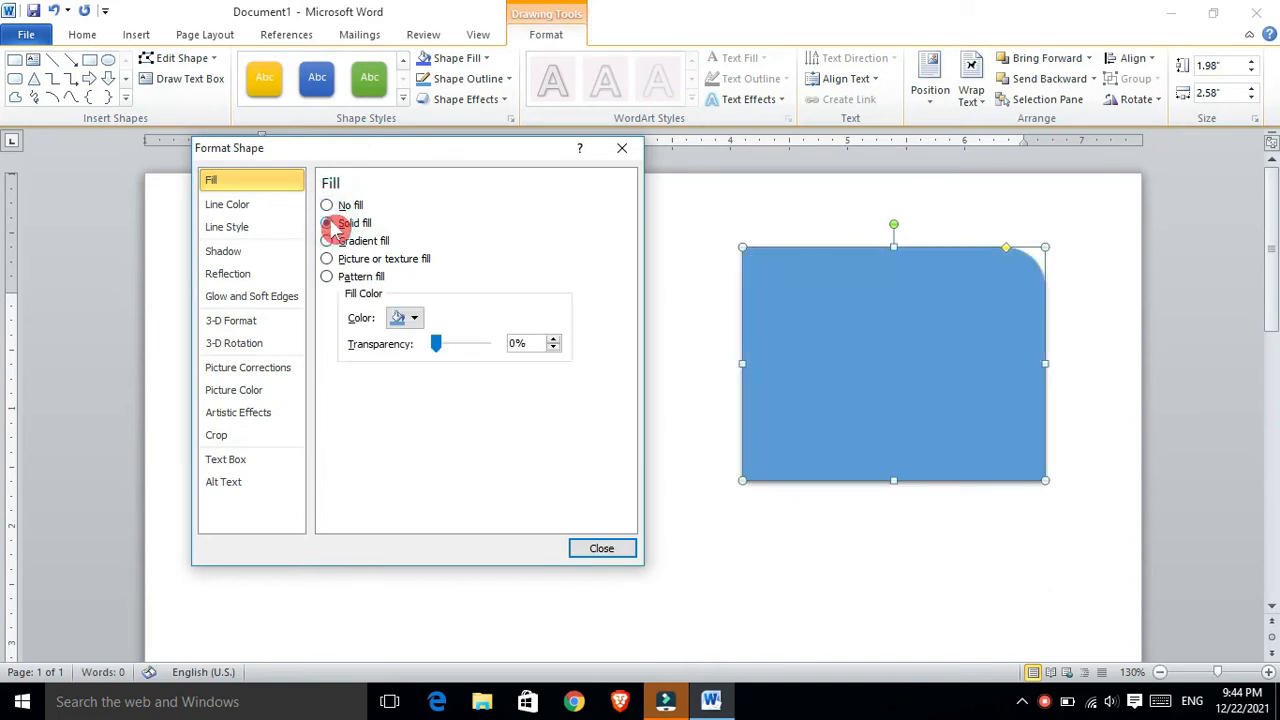
click(403, 319)
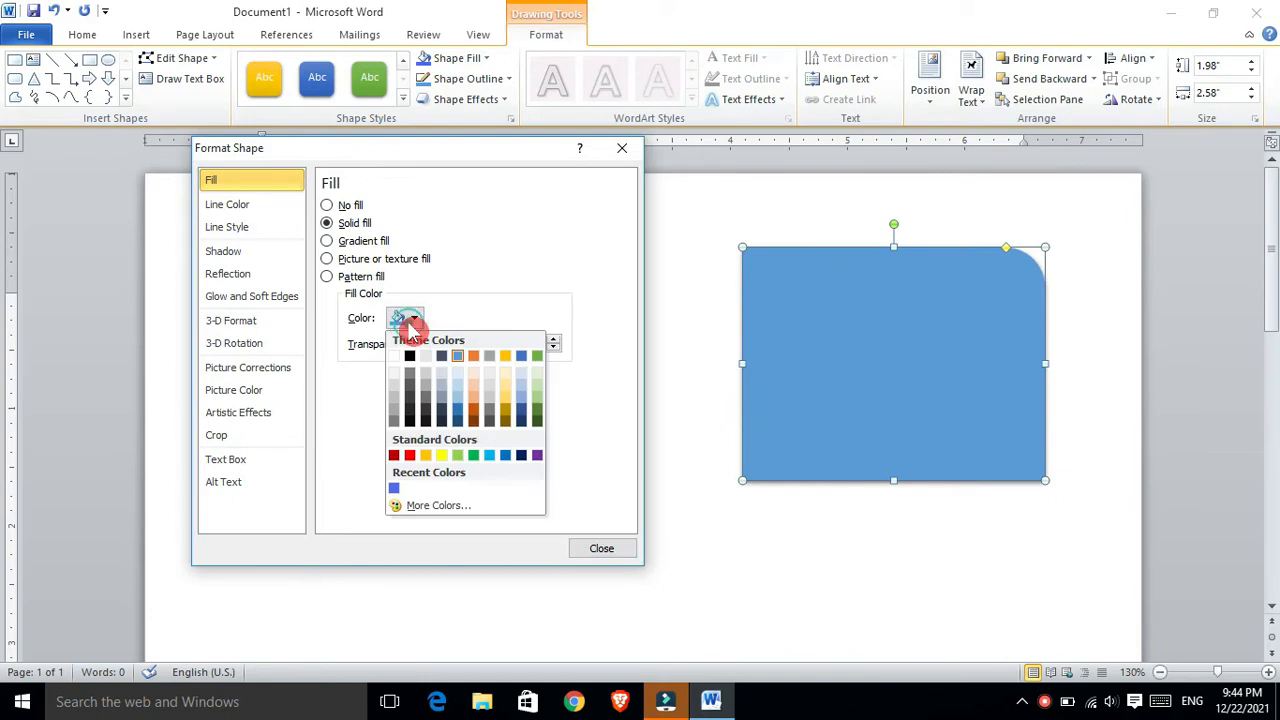
click(489, 420)
Switch the rectangle to a gradient fill with a red first stop and a dark orange middle stop
click(328, 241)
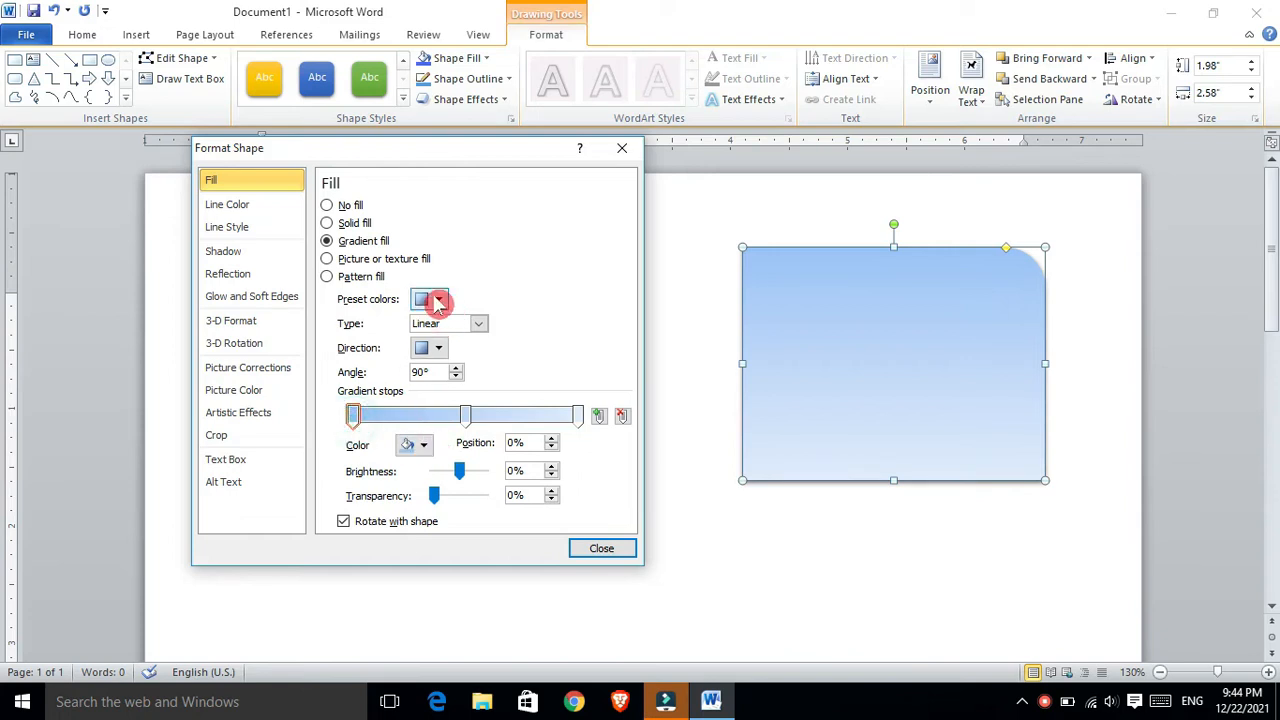
click(412, 444)
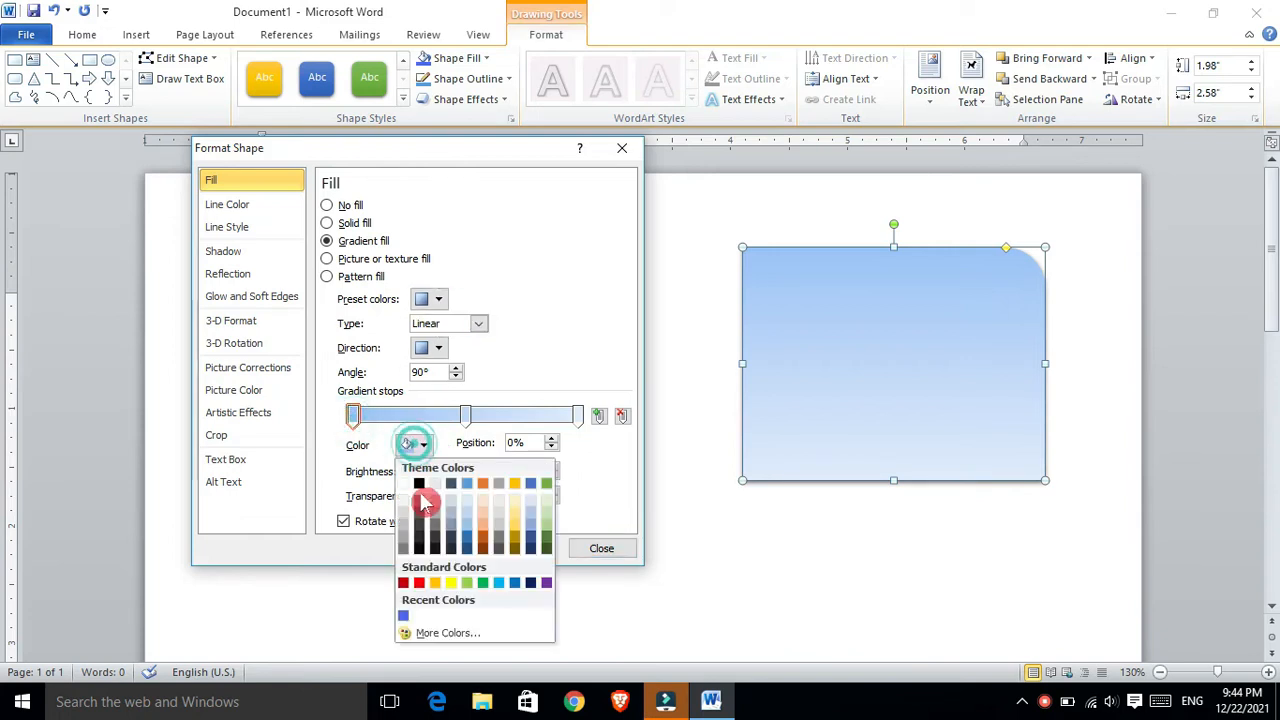
click(419, 584)
click(465, 413)
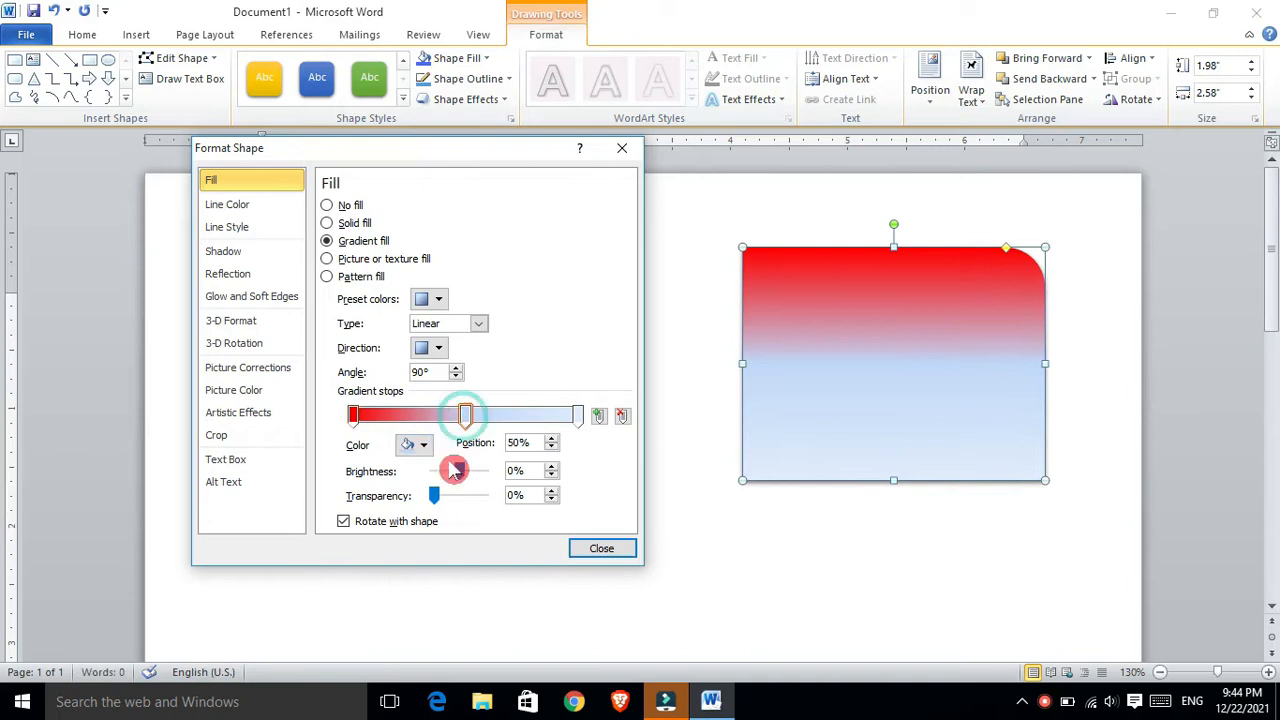
click(424, 446)
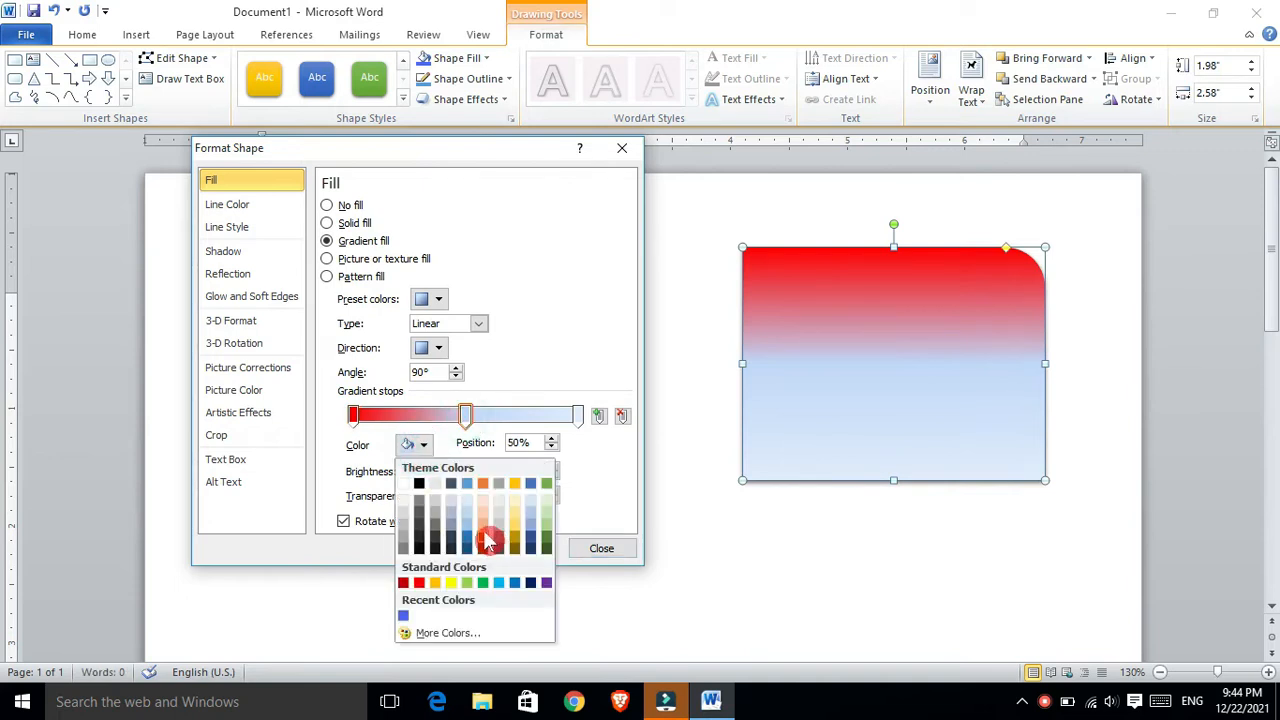
click(487, 541)
Colour the last gradient stop gold and set its brightness to -17% and transparency to 46%
click(578, 415)
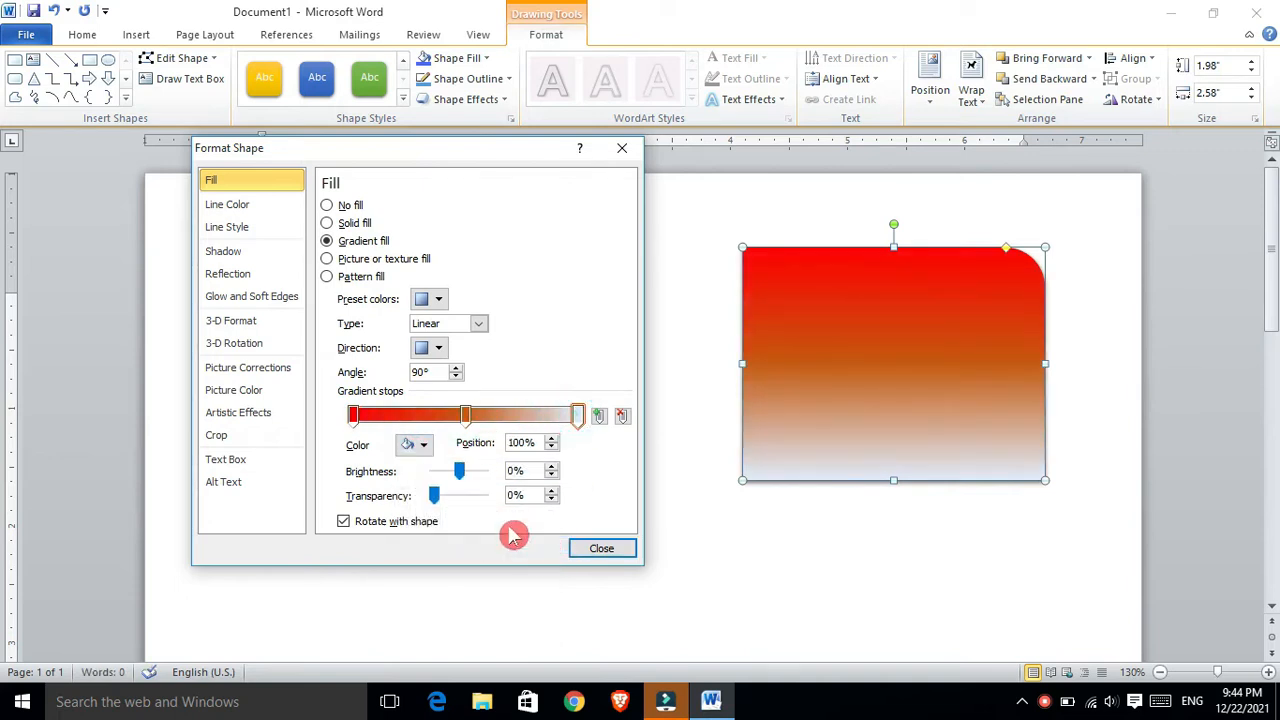
click(414, 445)
click(520, 528)
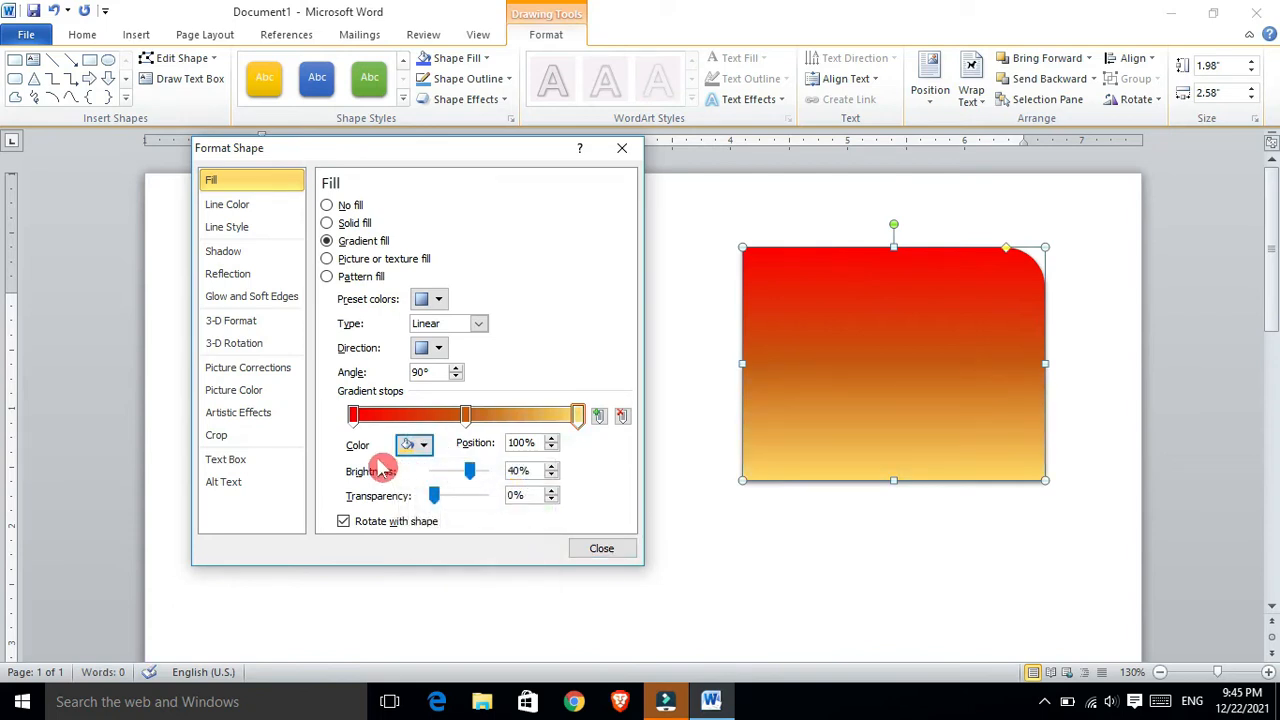
drag(470, 472, 460, 509)
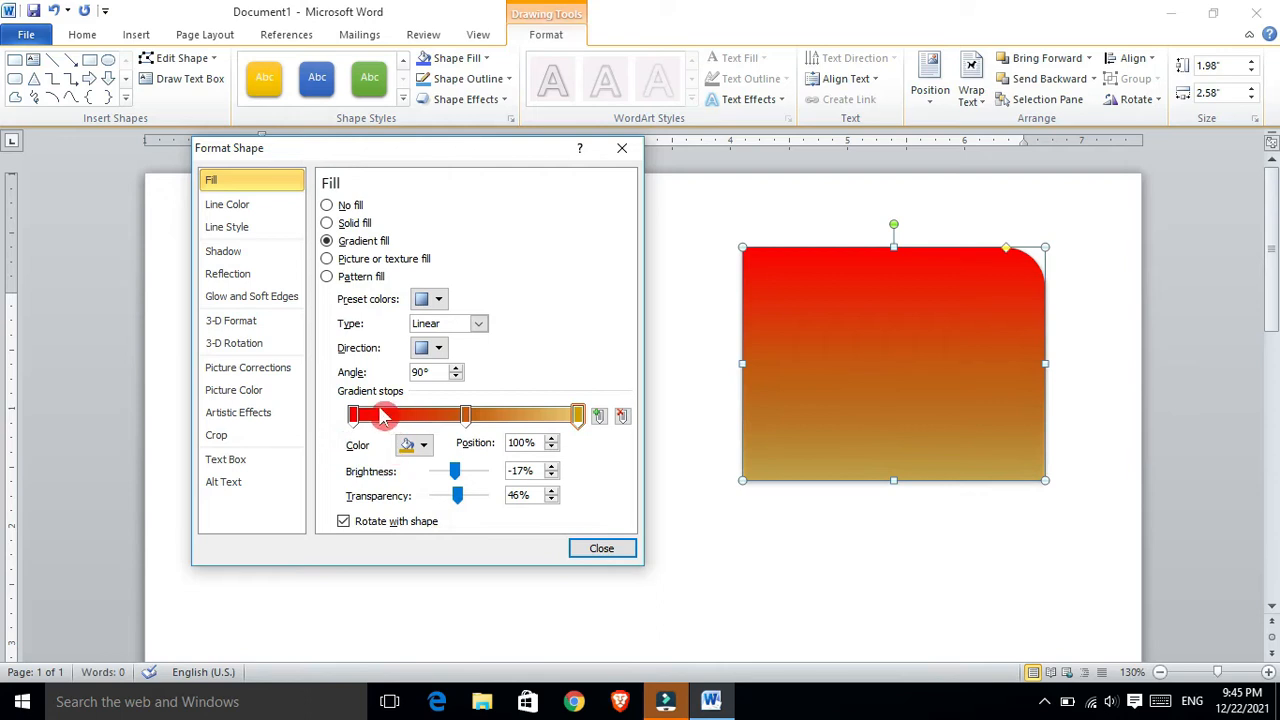
Switch the rectangle to a picture or texture fill using the light blue water droplets texture
click(327, 259)
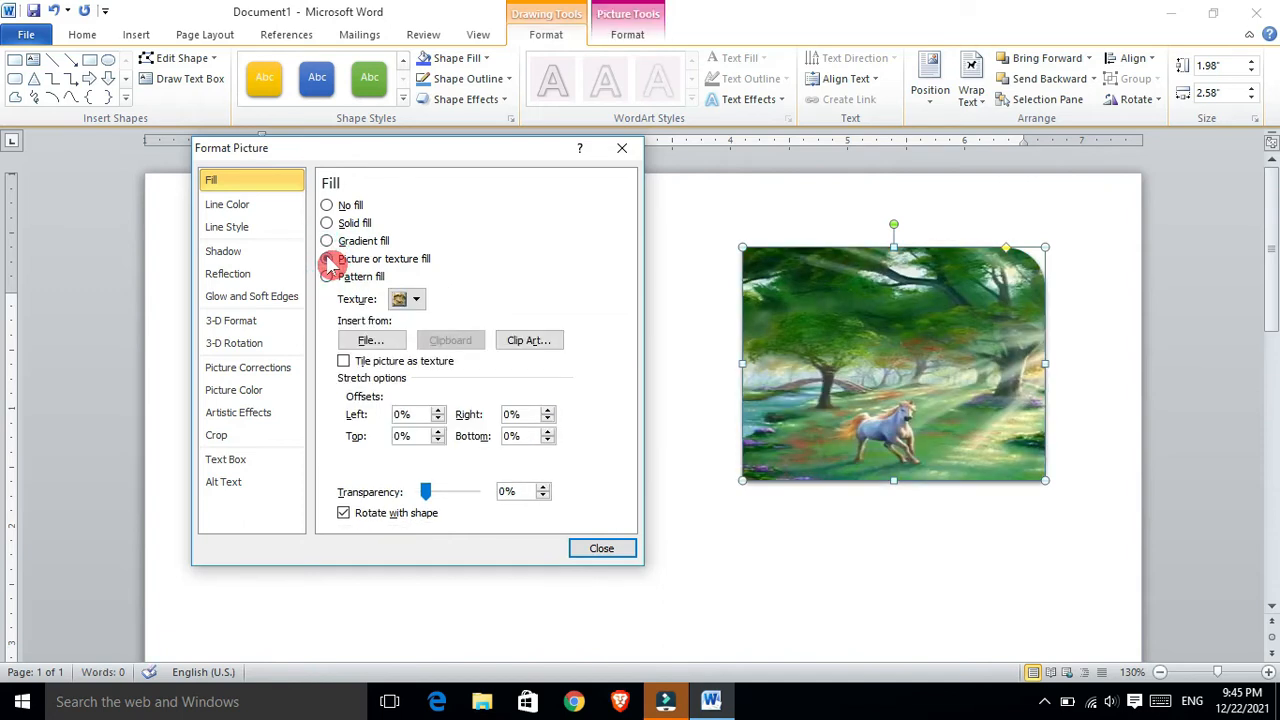
click(416, 298)
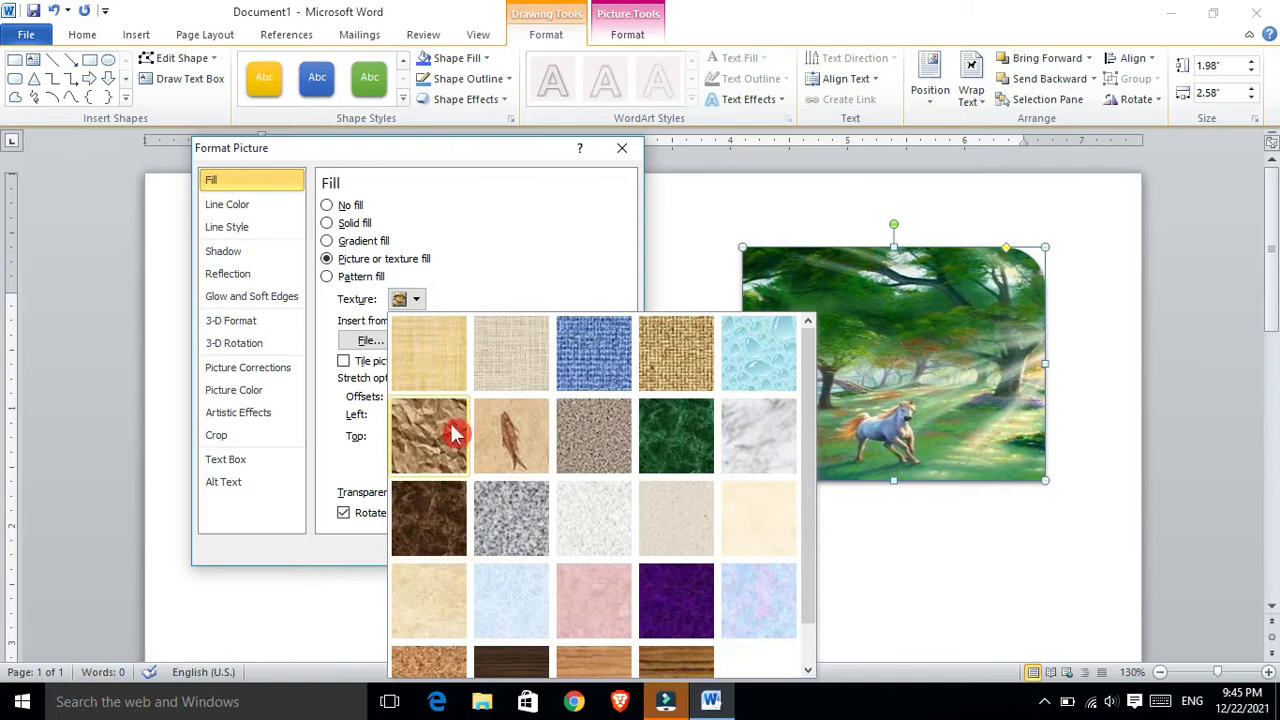
click(745, 376)
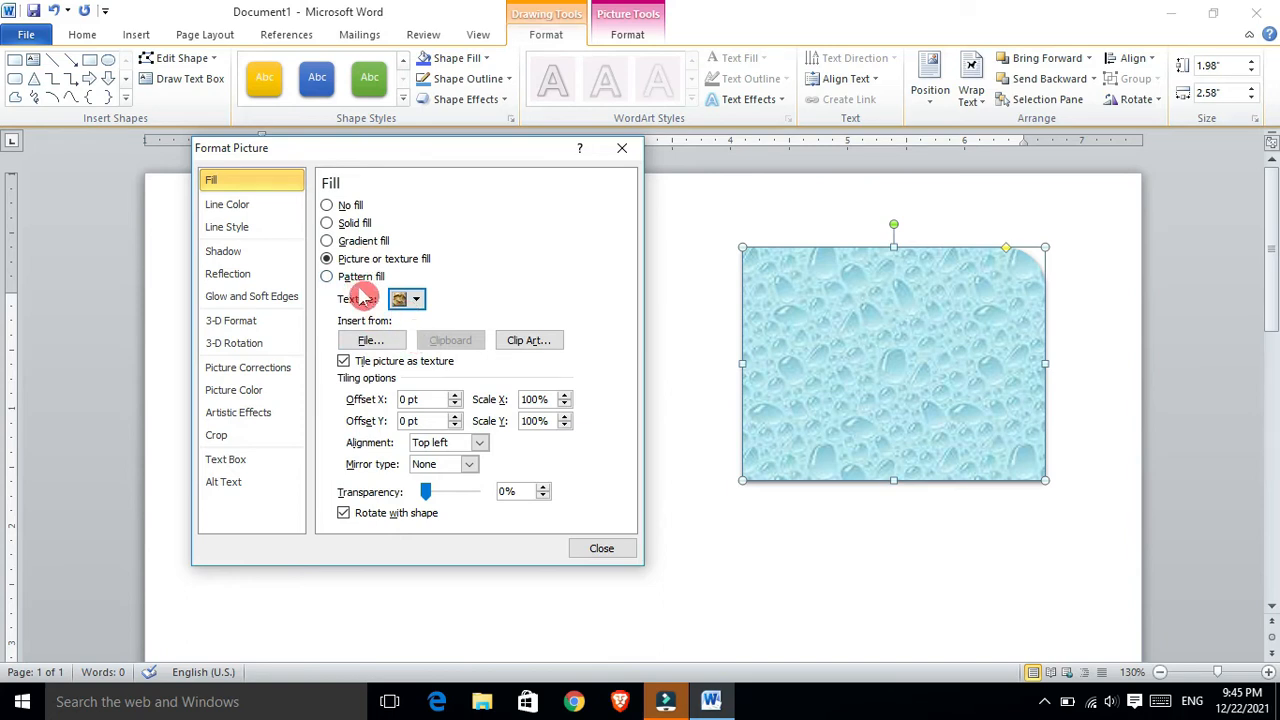
Fill the rectangle with the picture file 01c from New folder
click(366, 343)
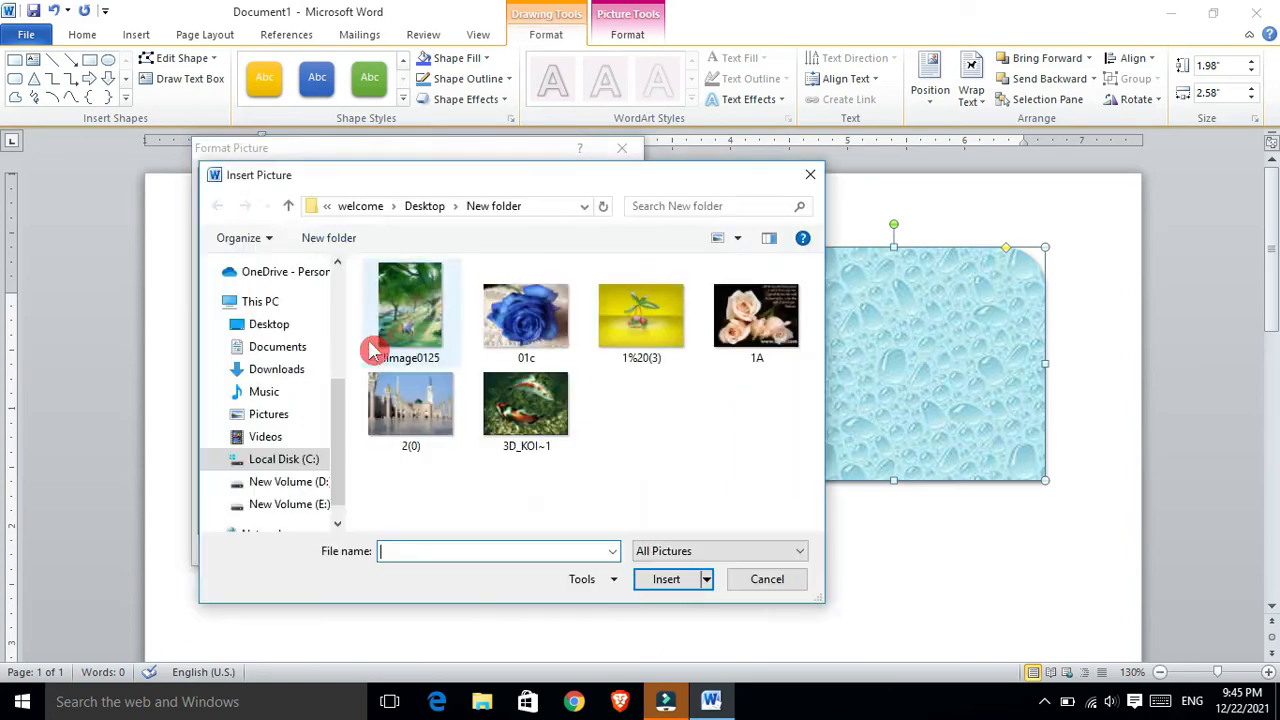
click(518, 330)
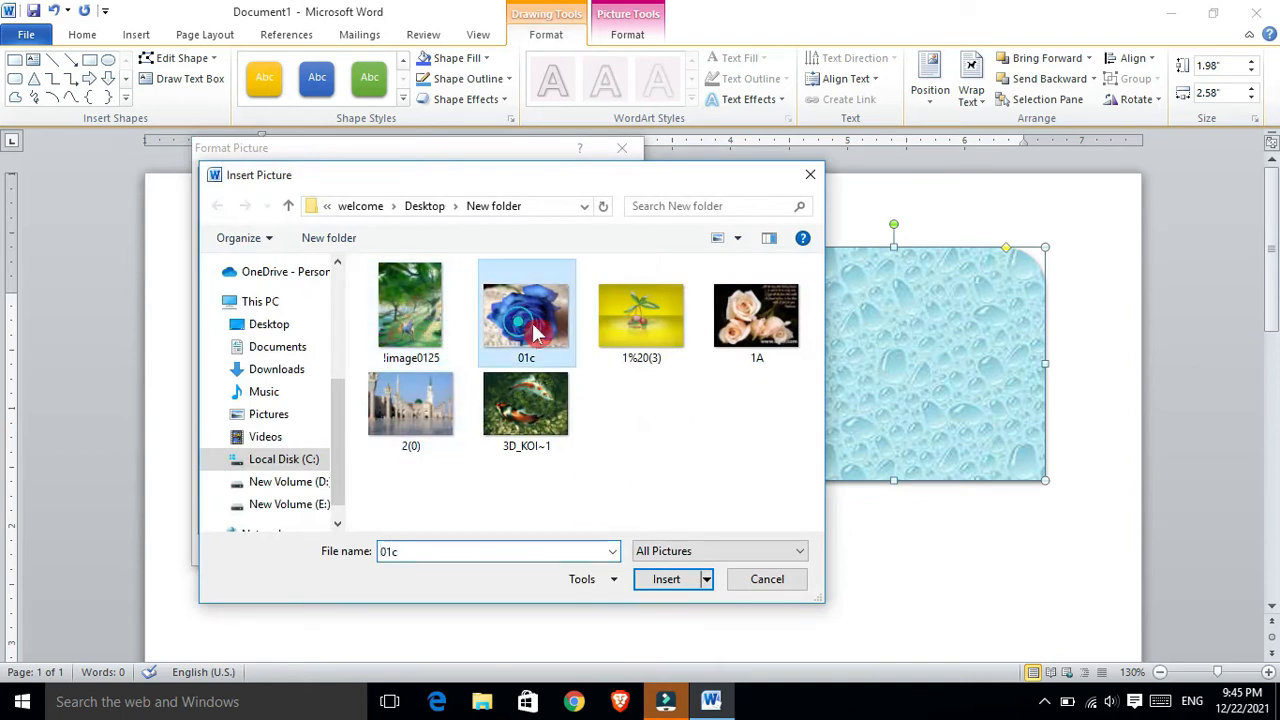
click(666, 581)
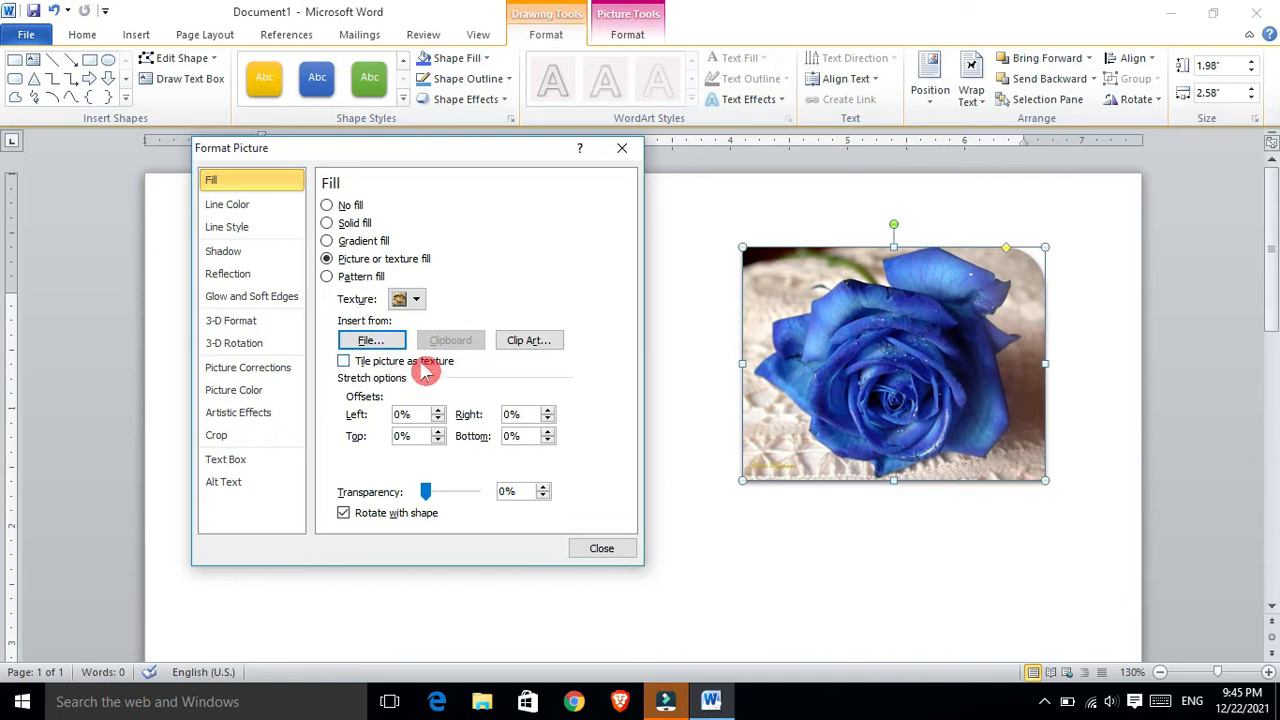
Replace the rectangle's picture fill with the blue airplane symbol from Clip Art
click(530, 341)
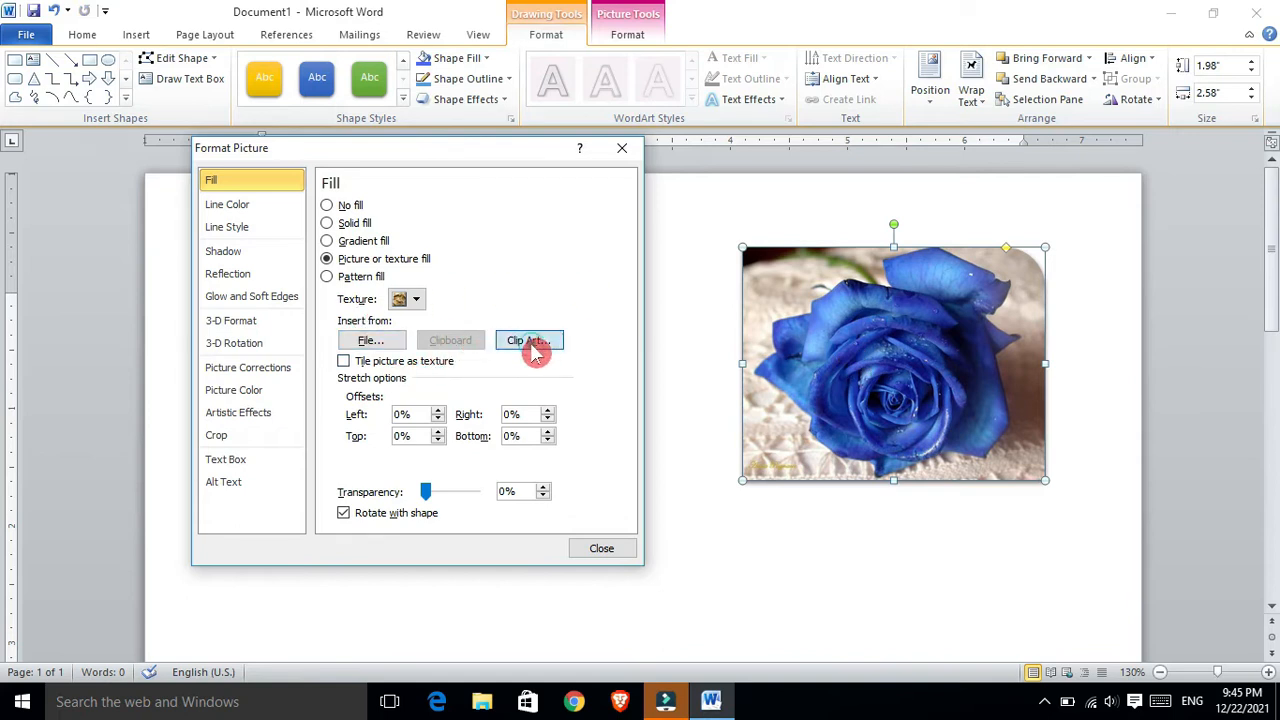
drag(765, 240, 757, 286)
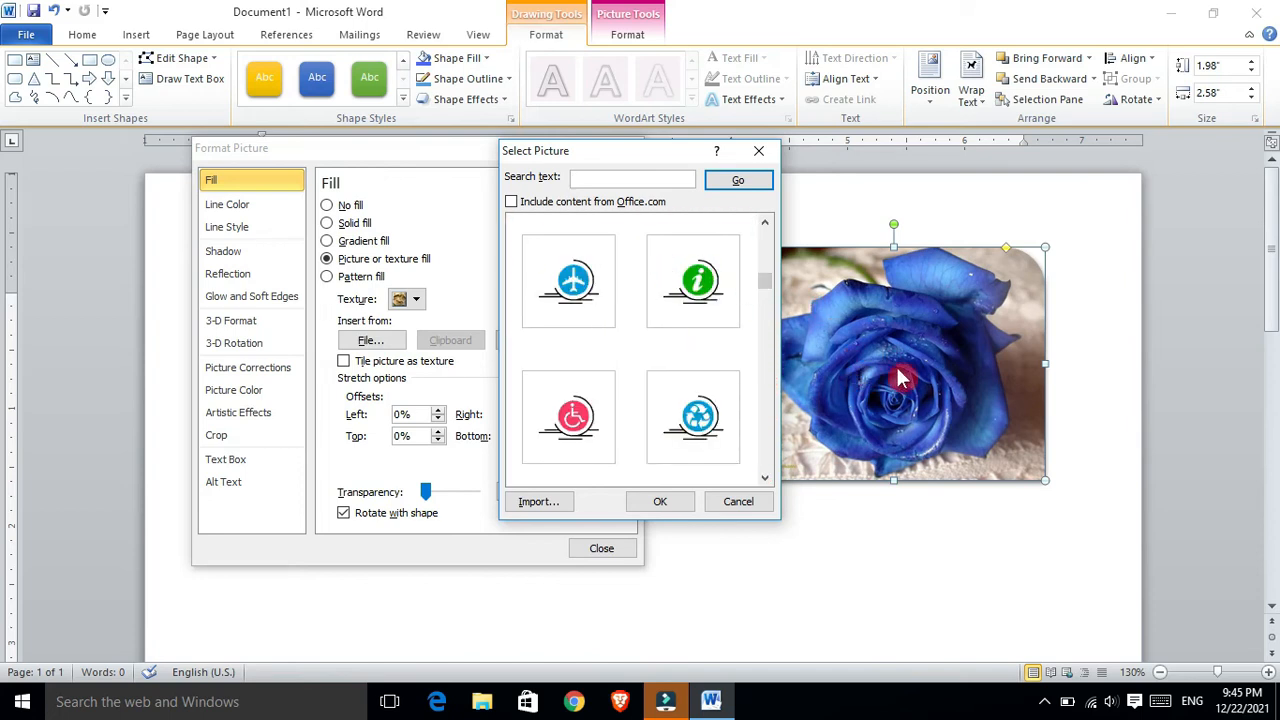
click(585, 290)
click(662, 502)
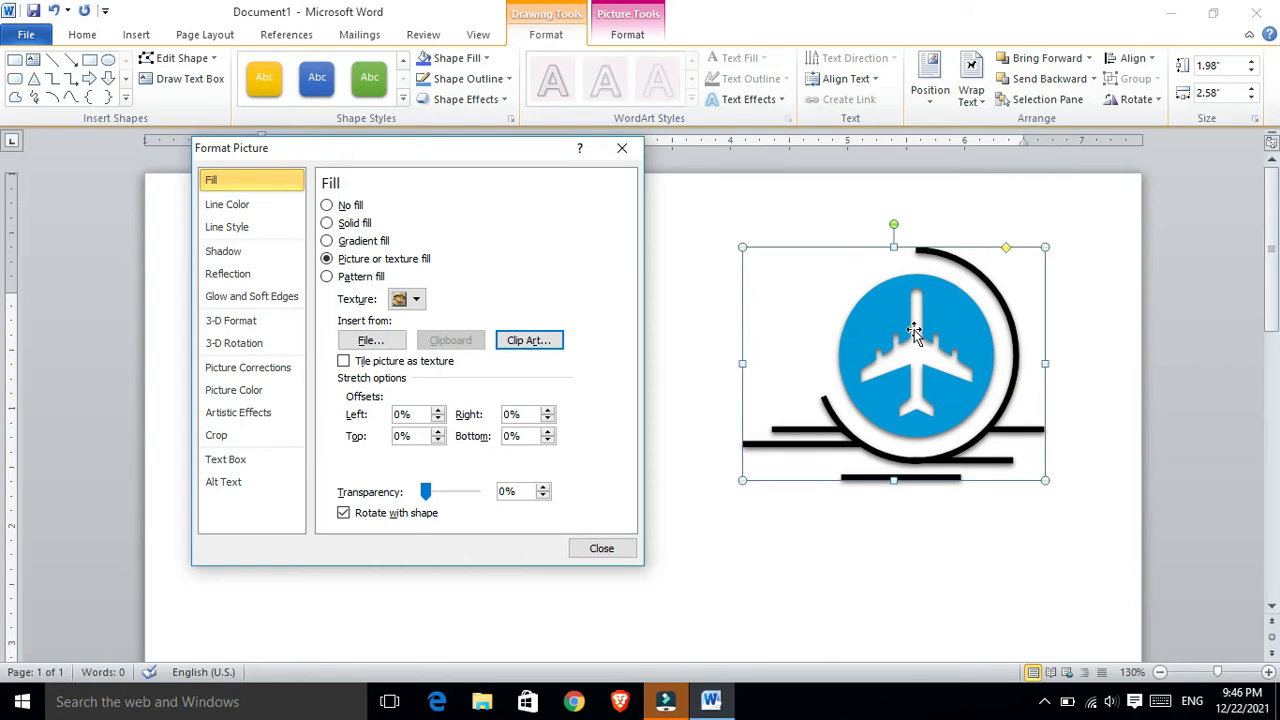
Switch the rectangle to a pattern fill with horizontal bricks and a red foreground color
click(328, 277)
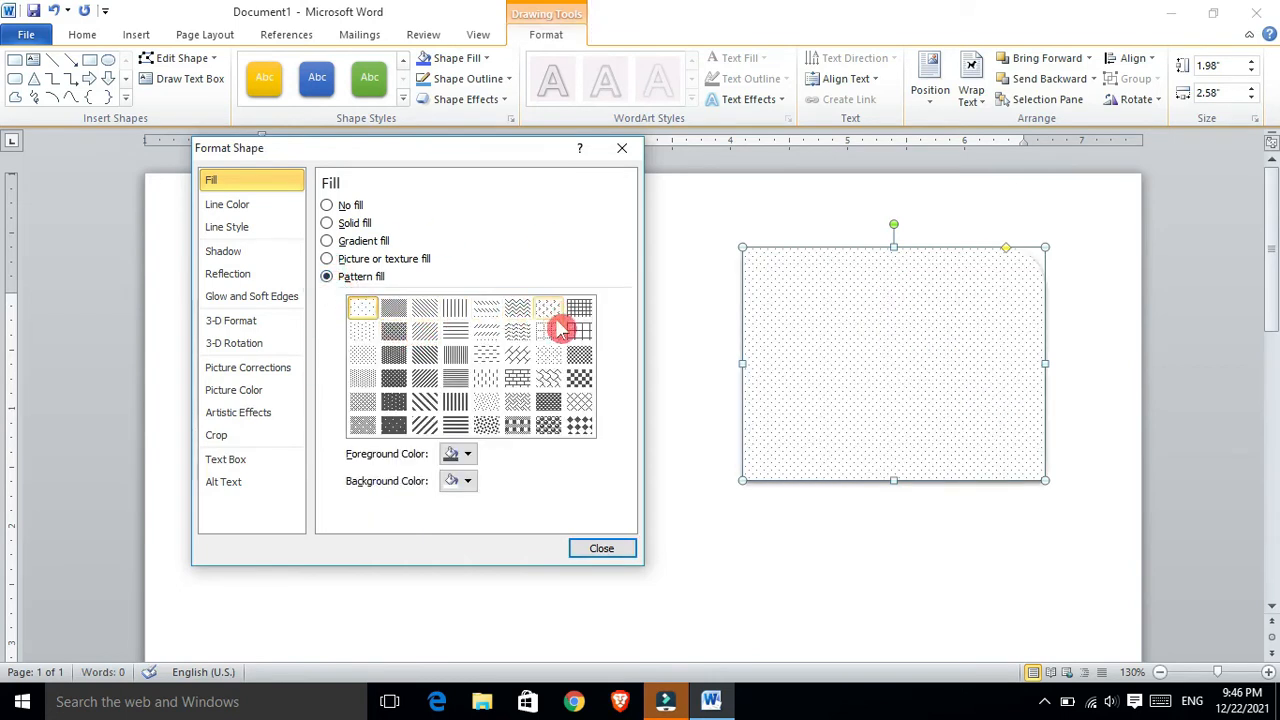
click(517, 378)
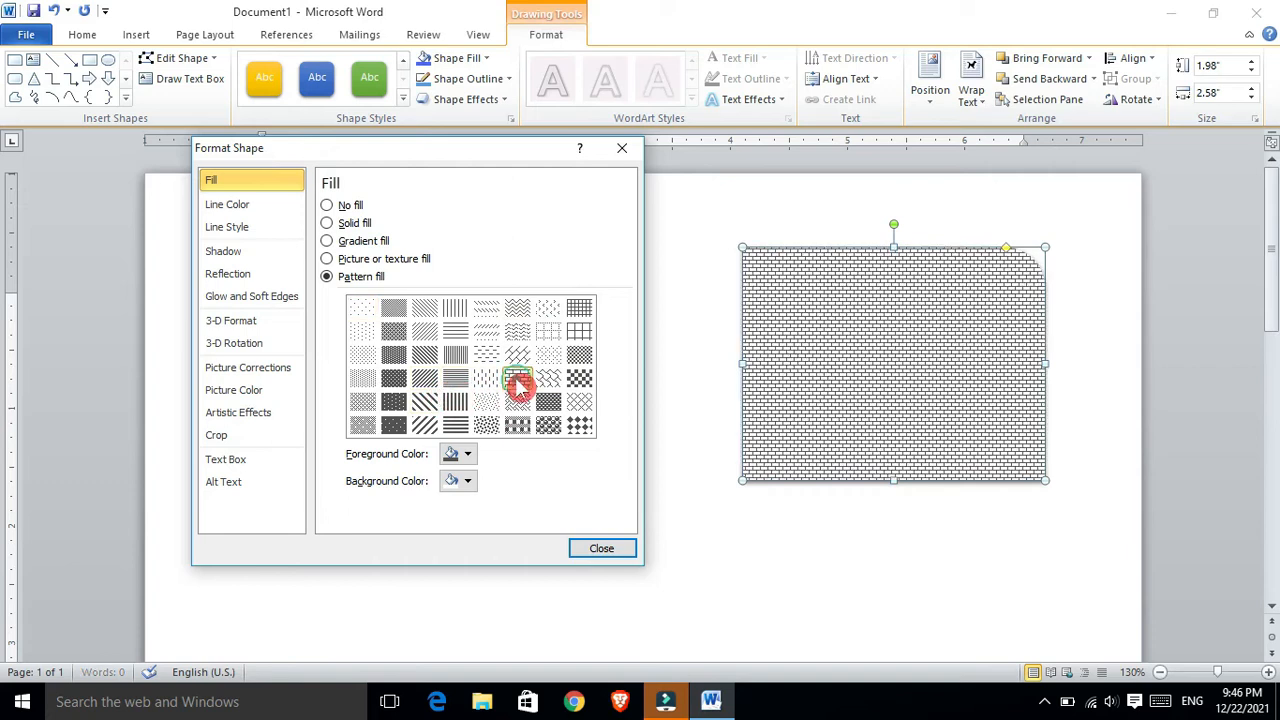
click(467, 456)
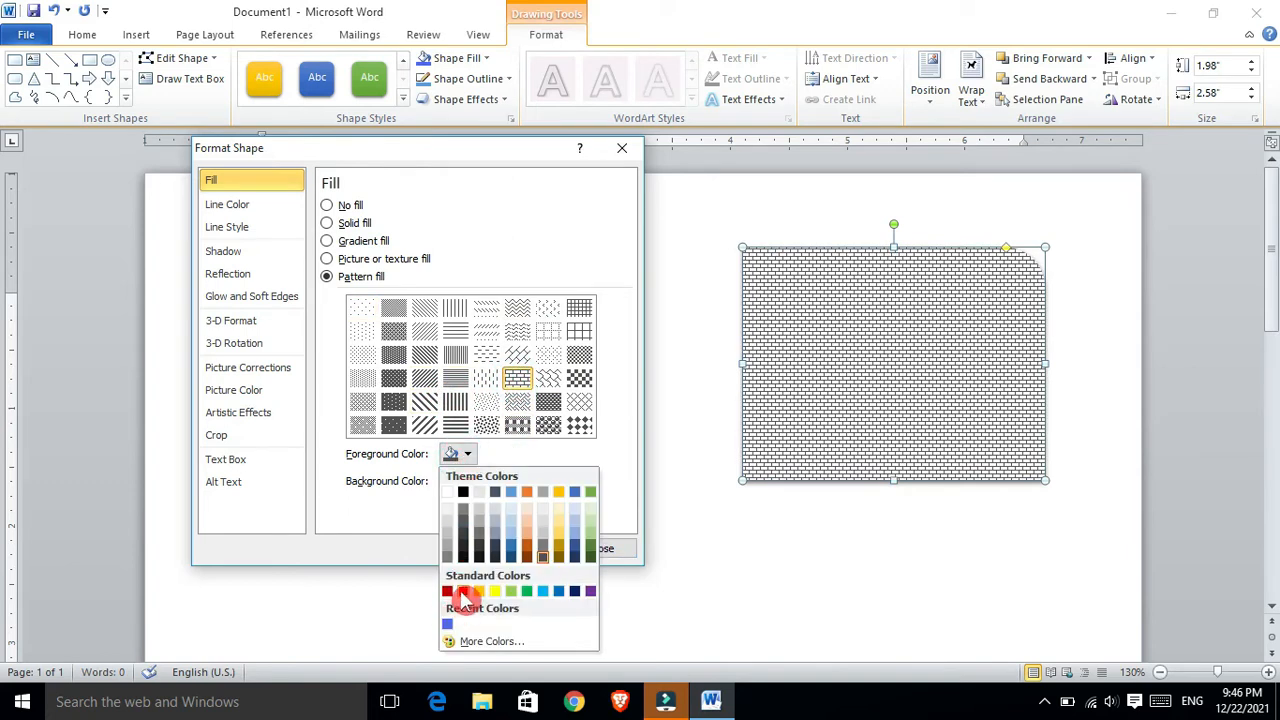
click(463, 591)
Give the pattern a light blue background, change it to diagonal bricks and close the fill settings
click(467, 481)
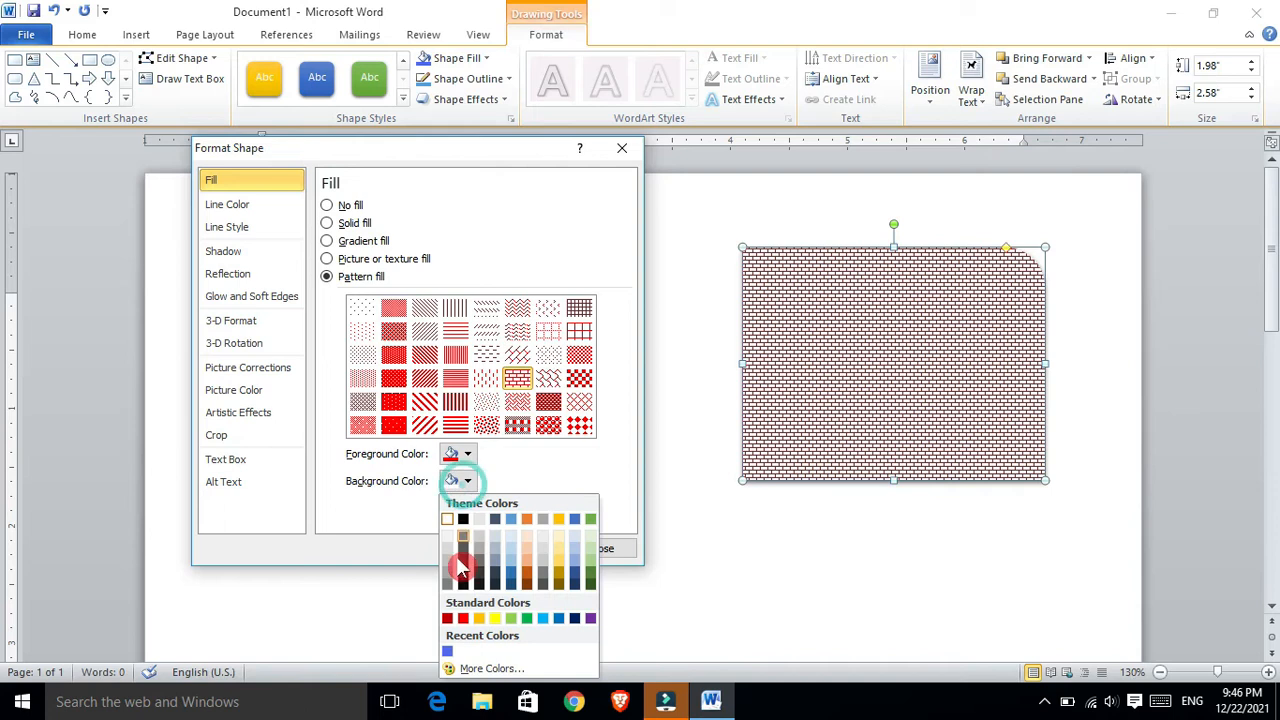
click(511, 563)
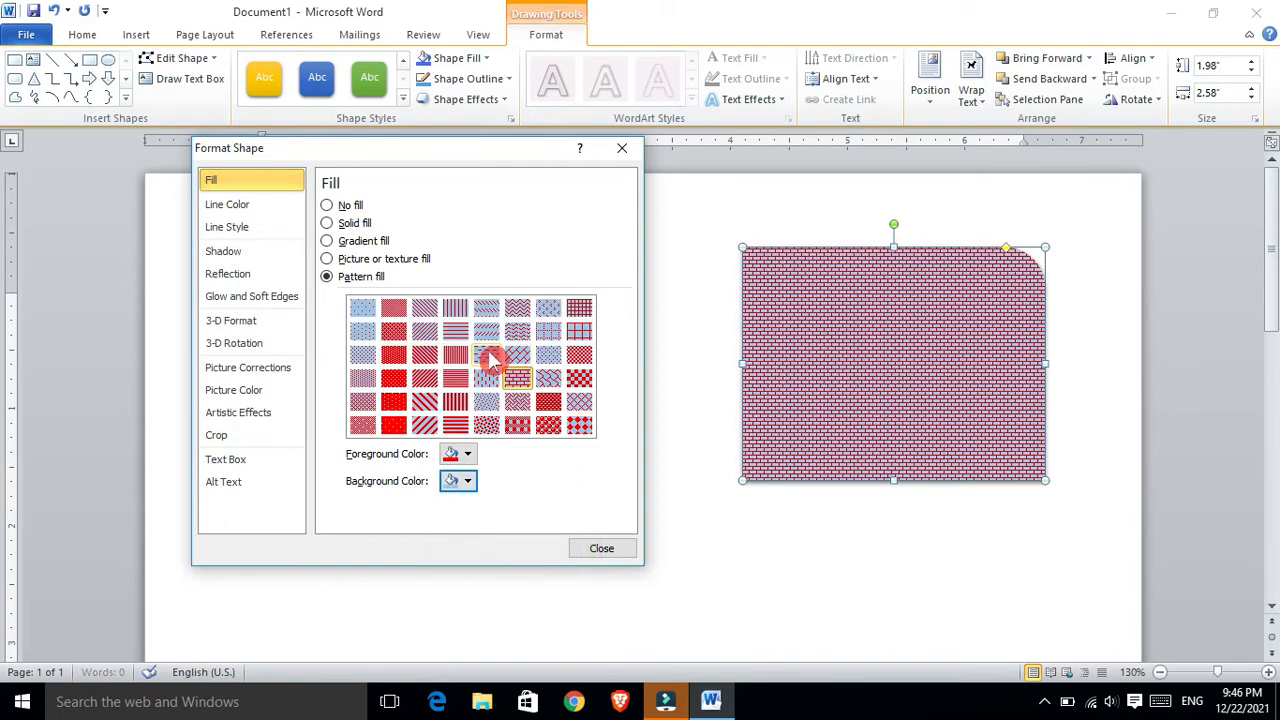
click(517, 355)
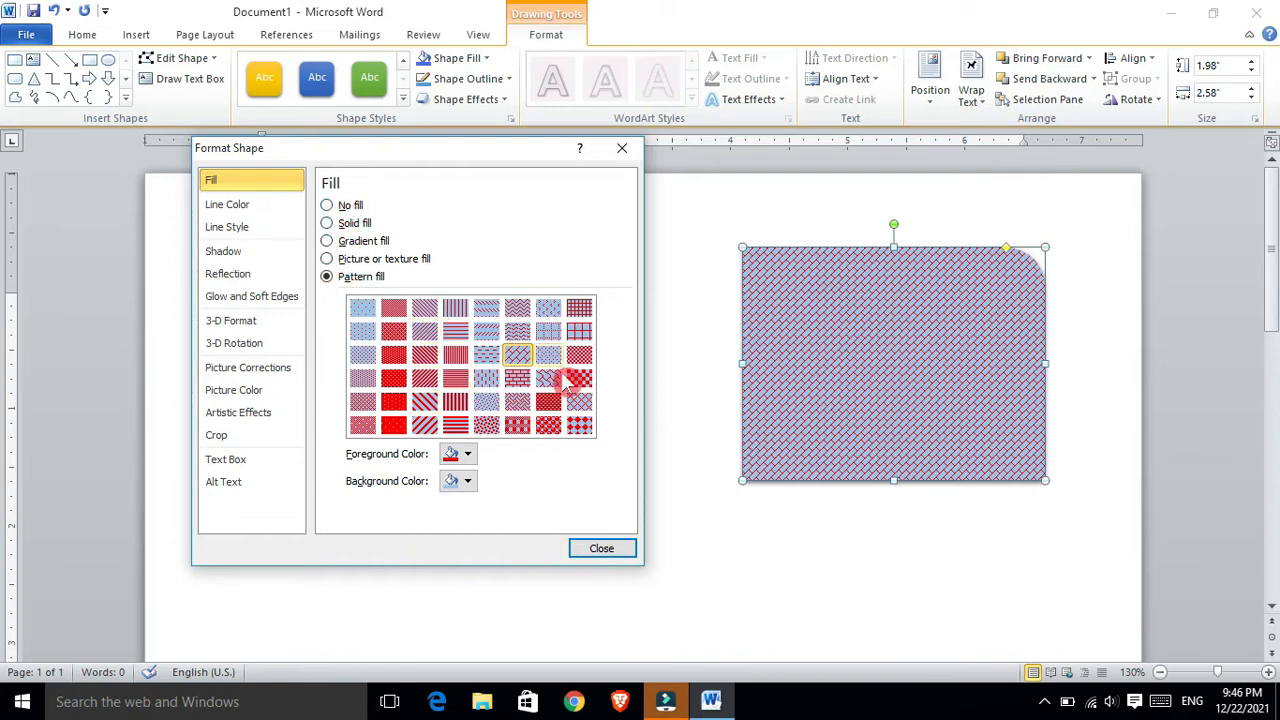
click(600, 549)
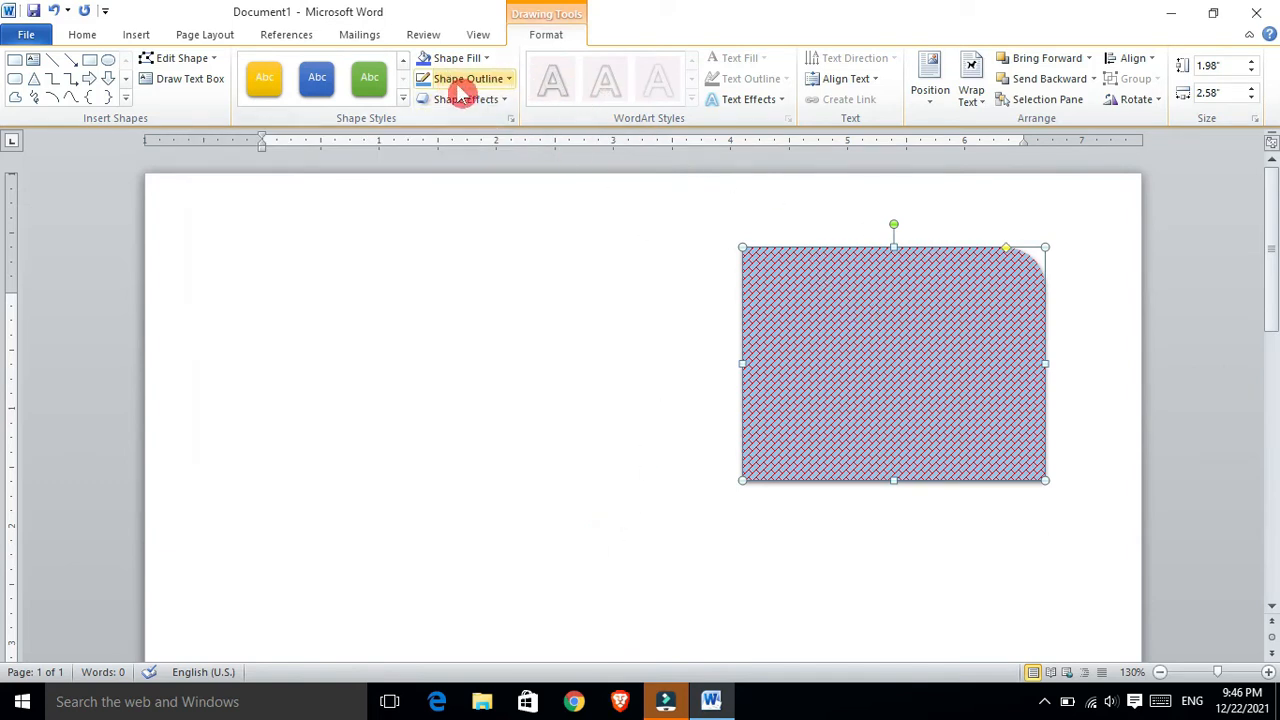
Give the rectangle a red outline with a weight of 6 pt
click(497, 90)
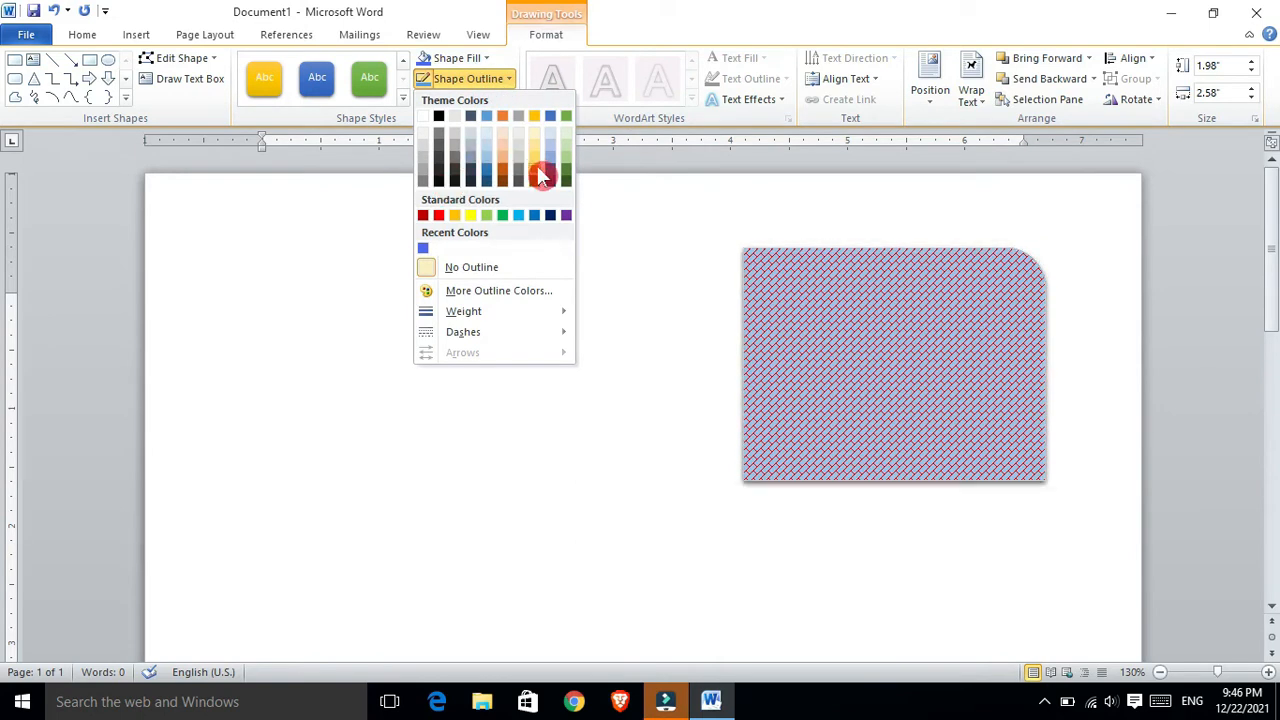
click(440, 215)
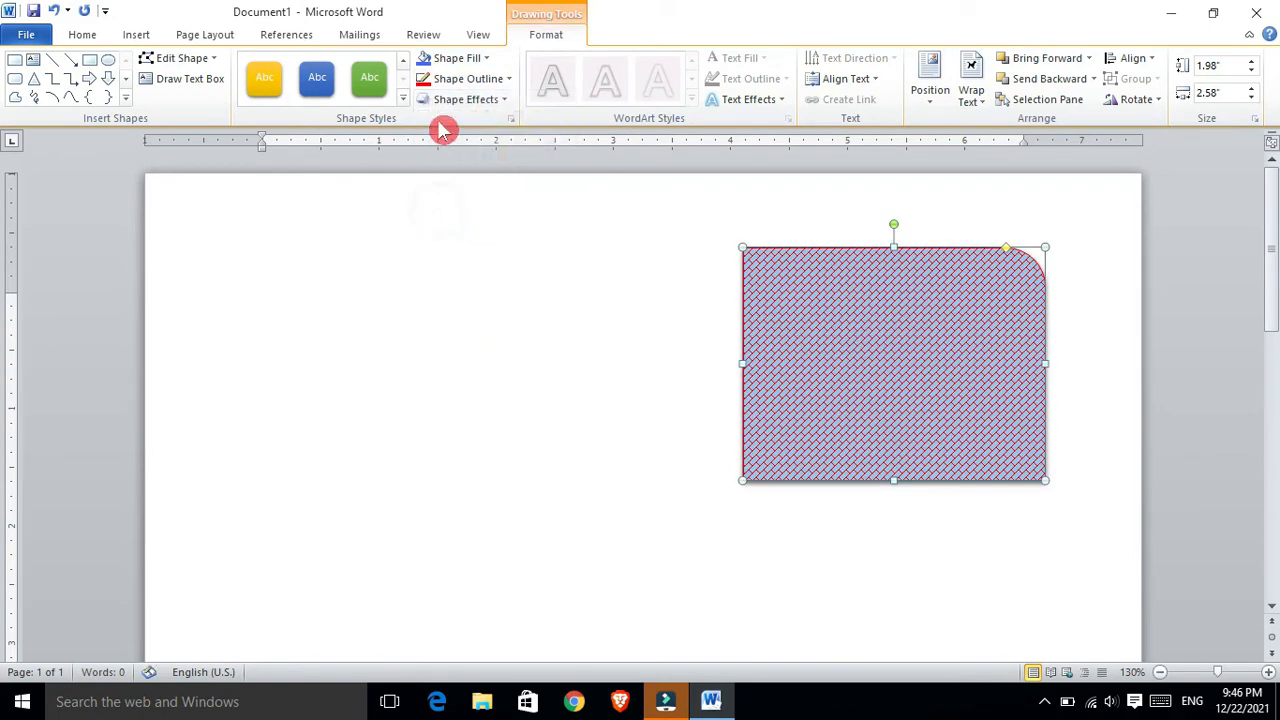
click(470, 79)
mouse_move(455, 311)
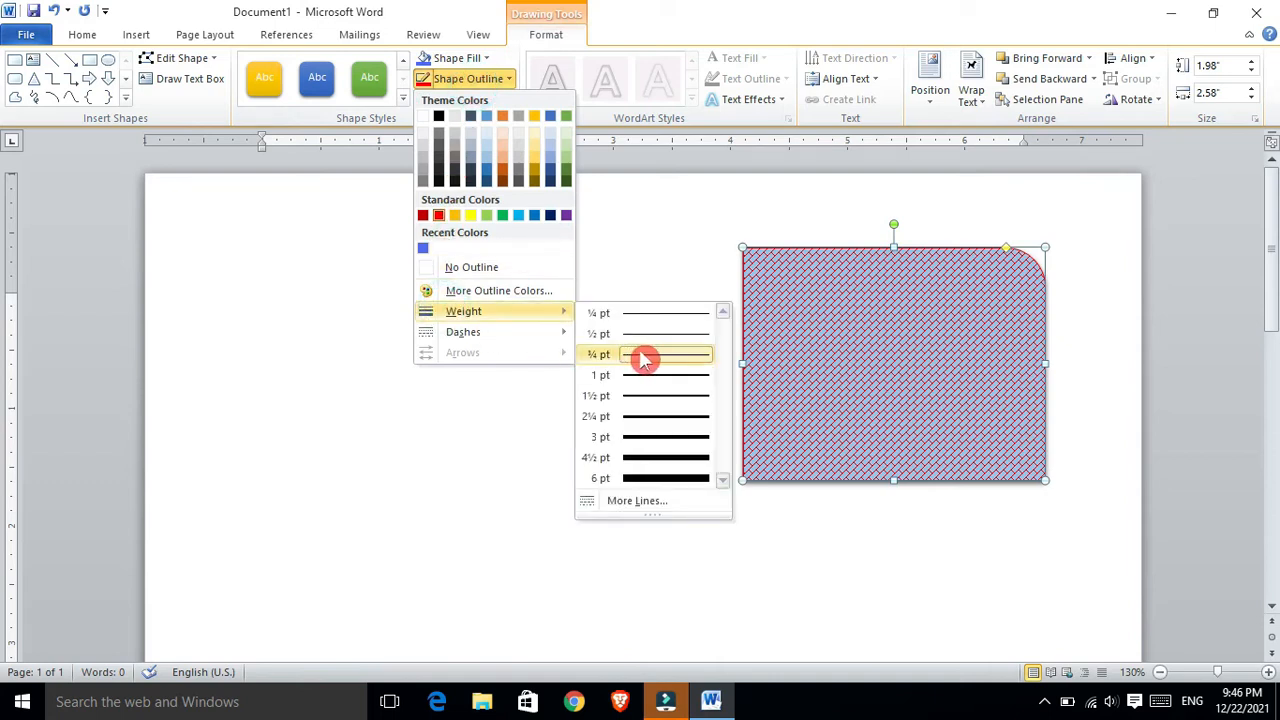
click(663, 479)
Try a long-dash style on the rectangle's red outline
click(470, 79)
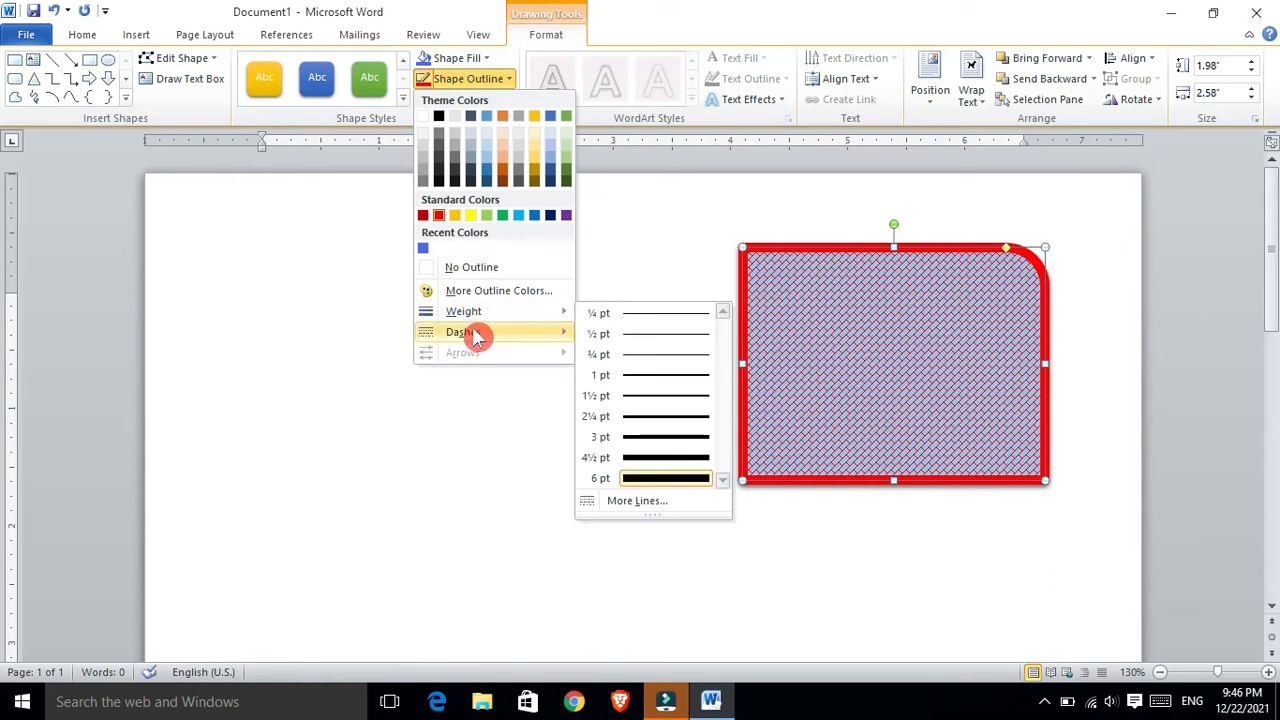
mouse_move(463, 331)
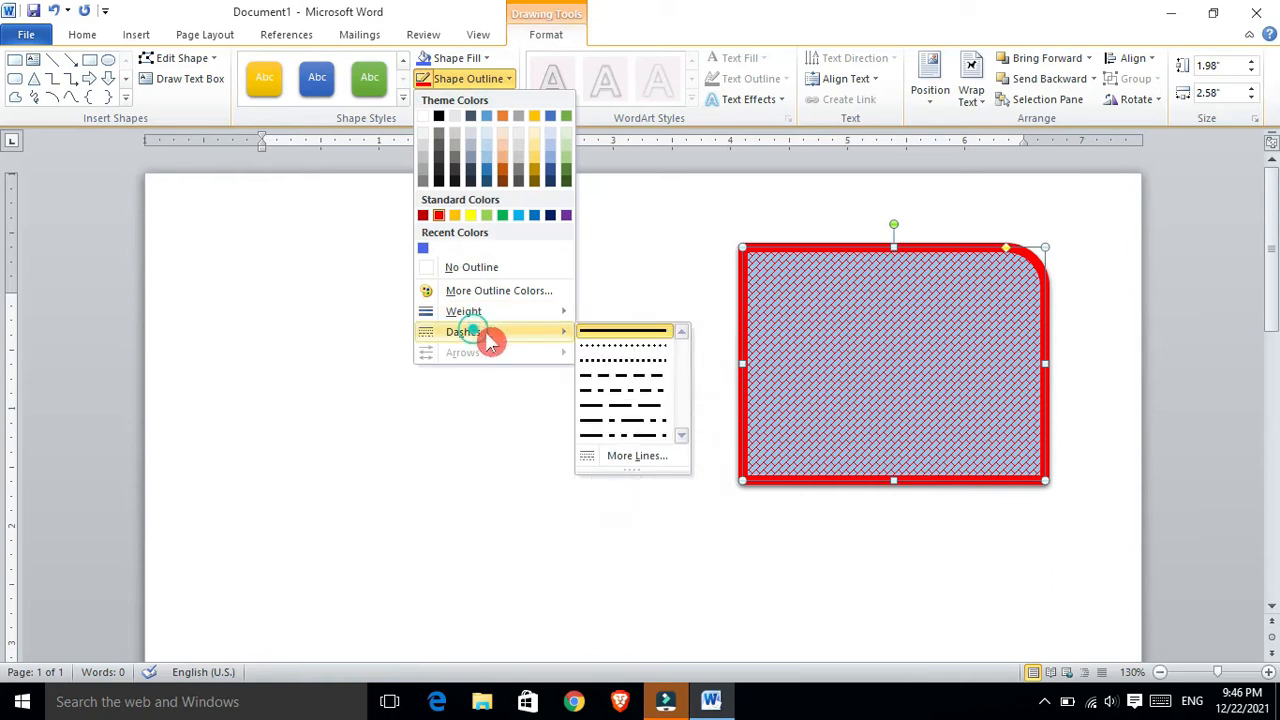
click(628, 408)
Open the detailed line settings through More Lines and set the outline width to 10.5 pt
click(478, 84)
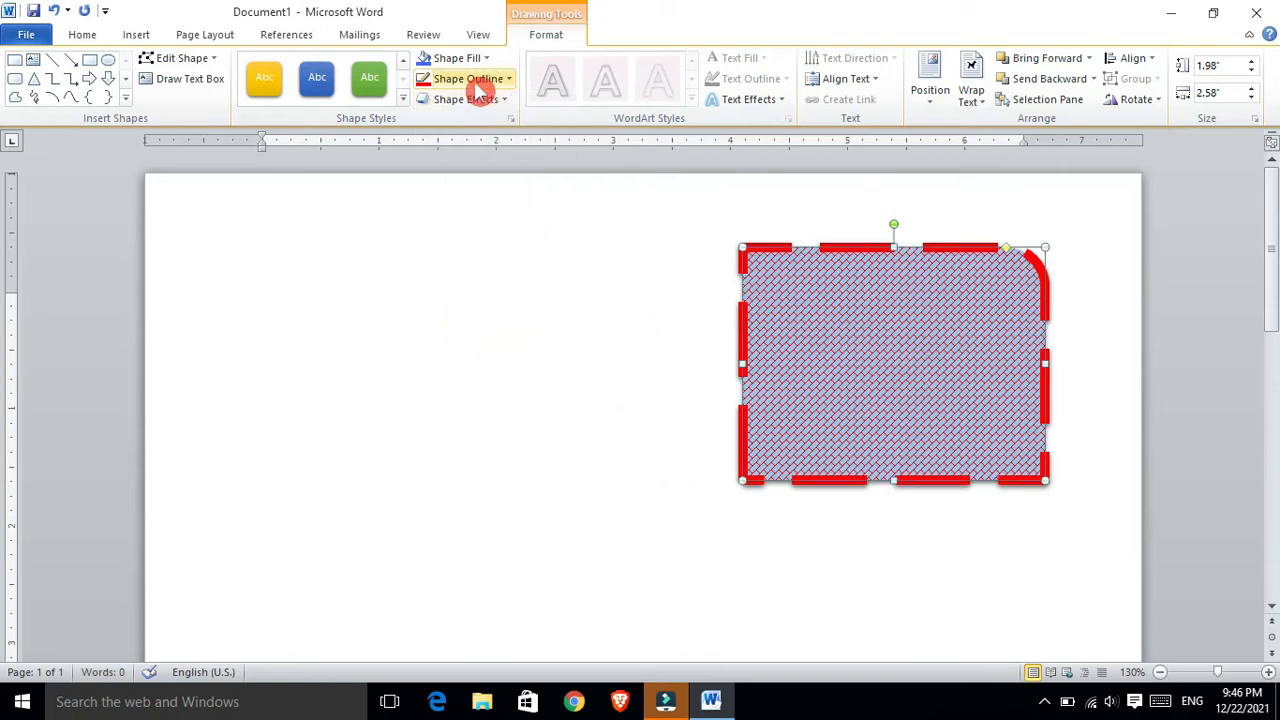
mouse_move(448, 331)
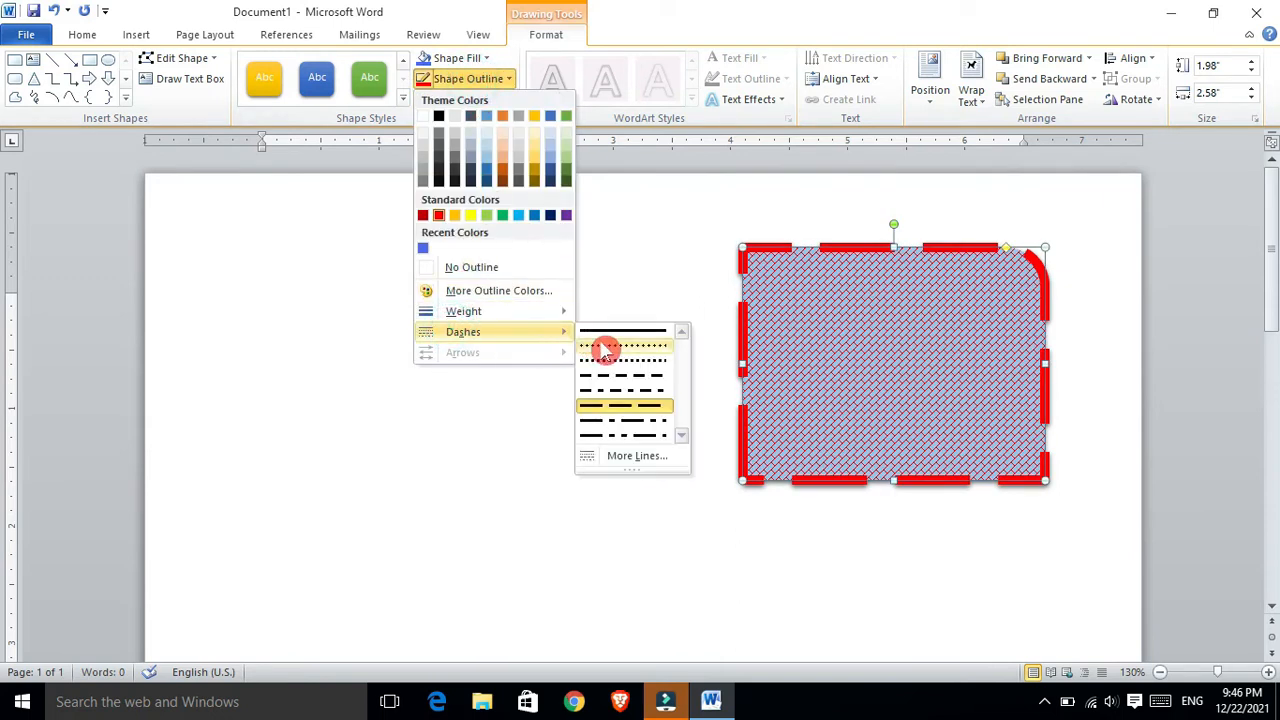
click(640, 455)
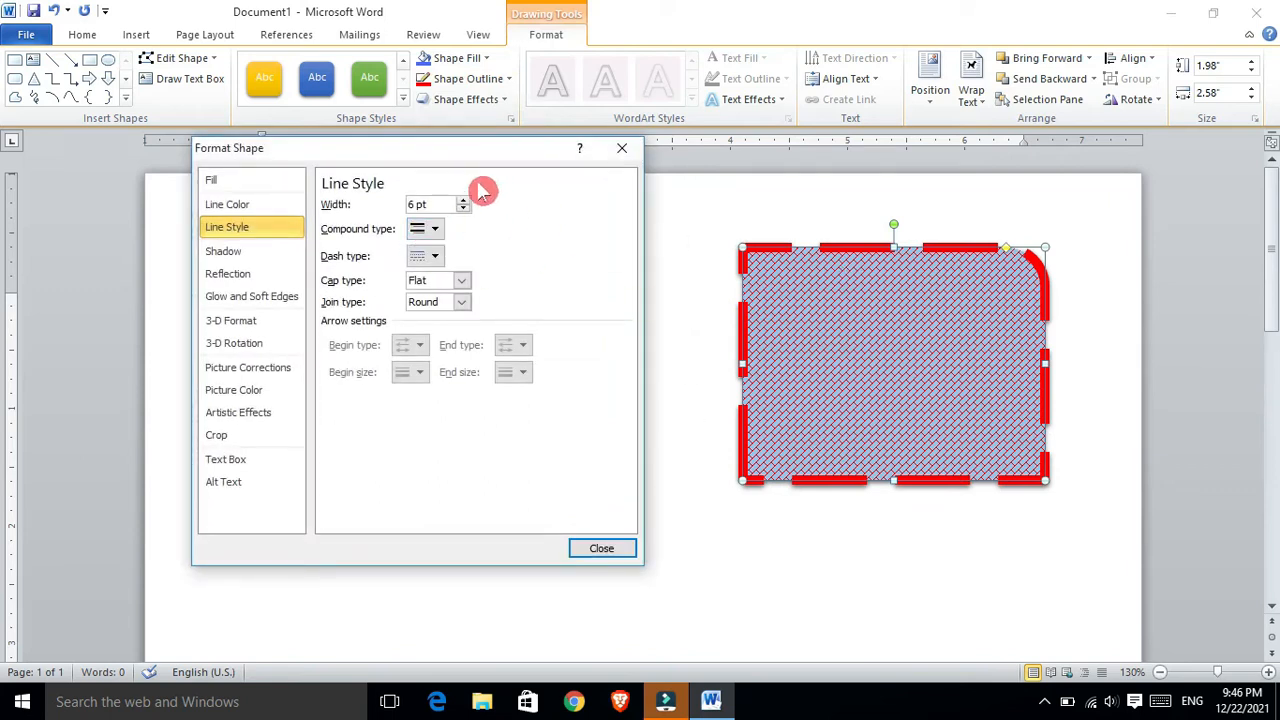
click(535, 210)
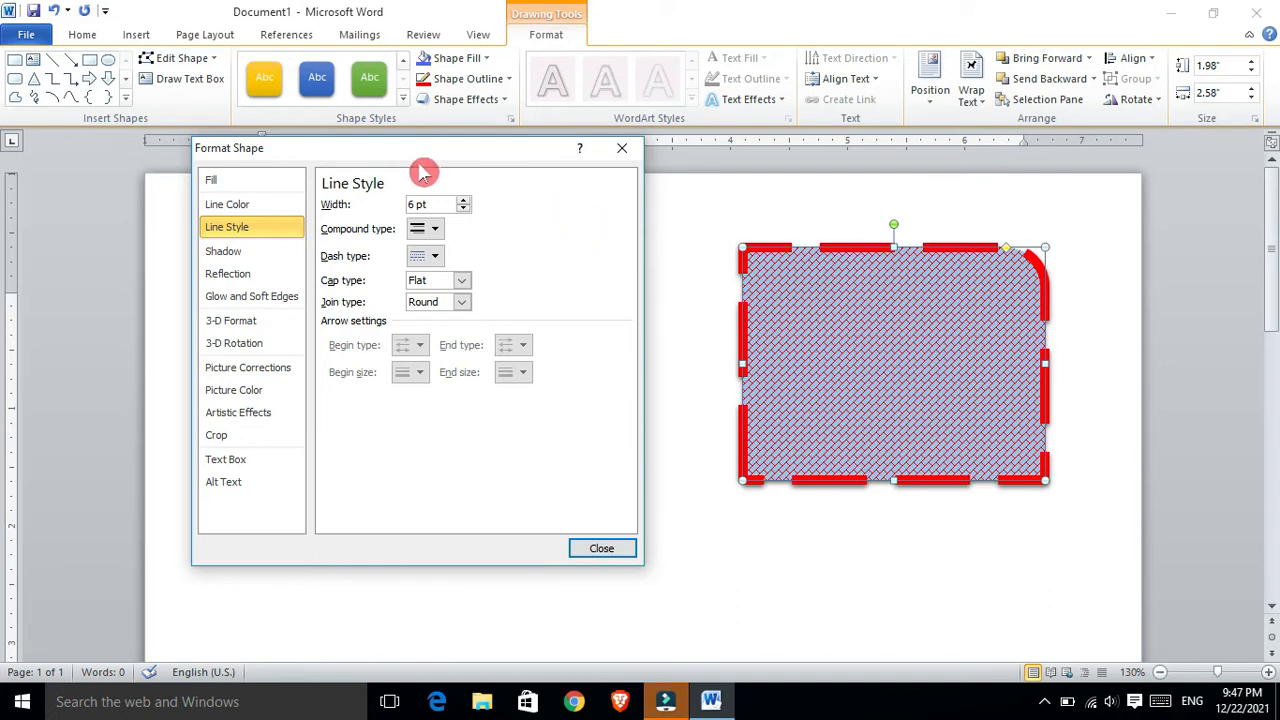
click(463, 202)
click(463, 202)
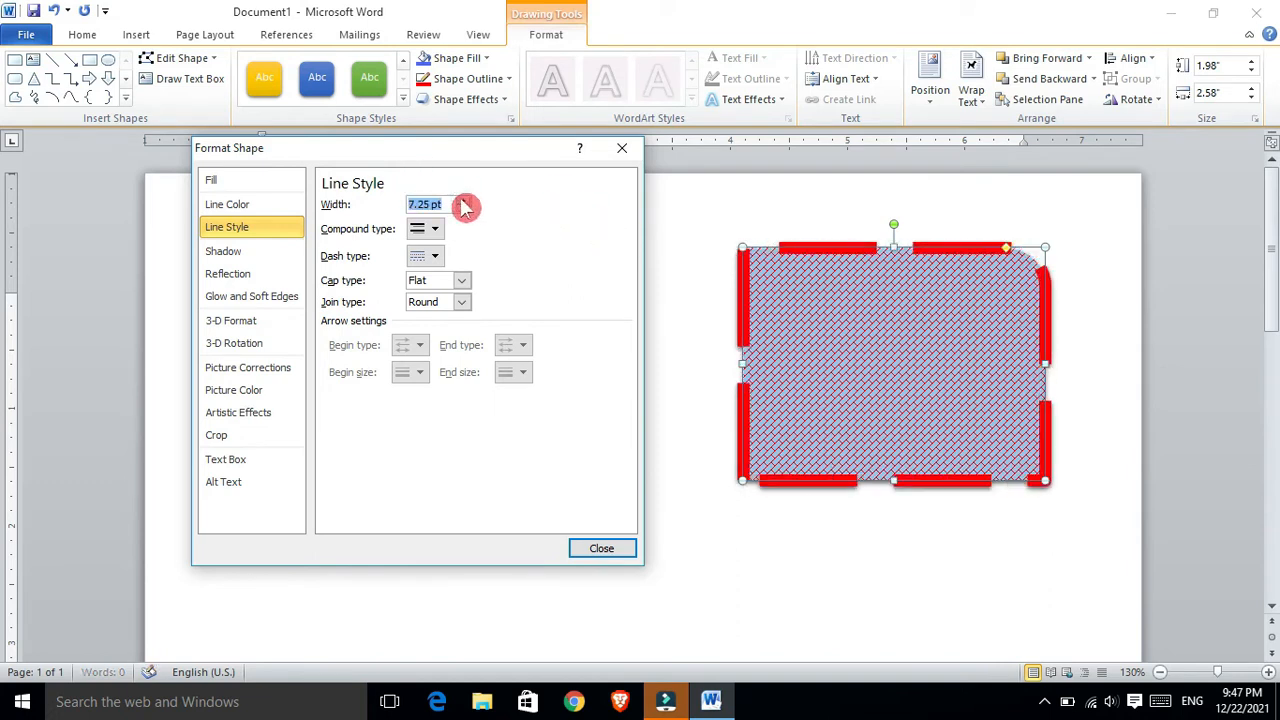
click(463, 202)
click(463, 202)
click(463, 202)
click(463, 202)
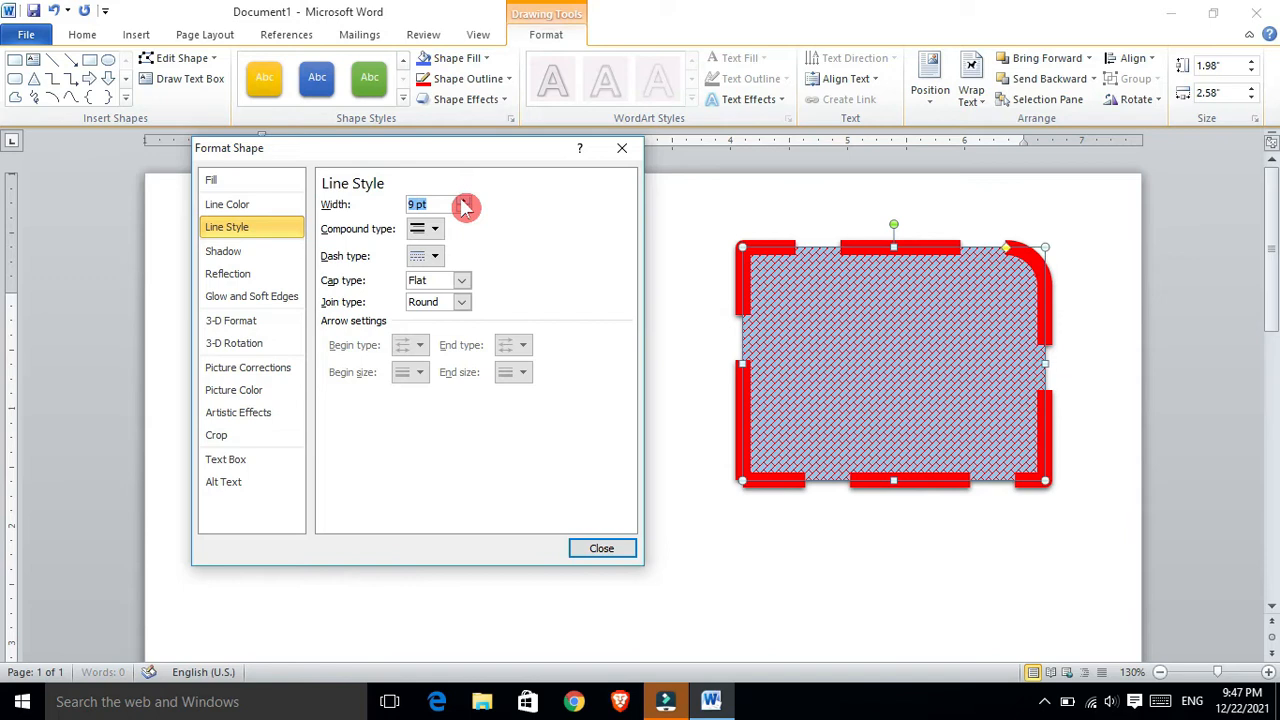
click(463, 202)
click(464, 202)
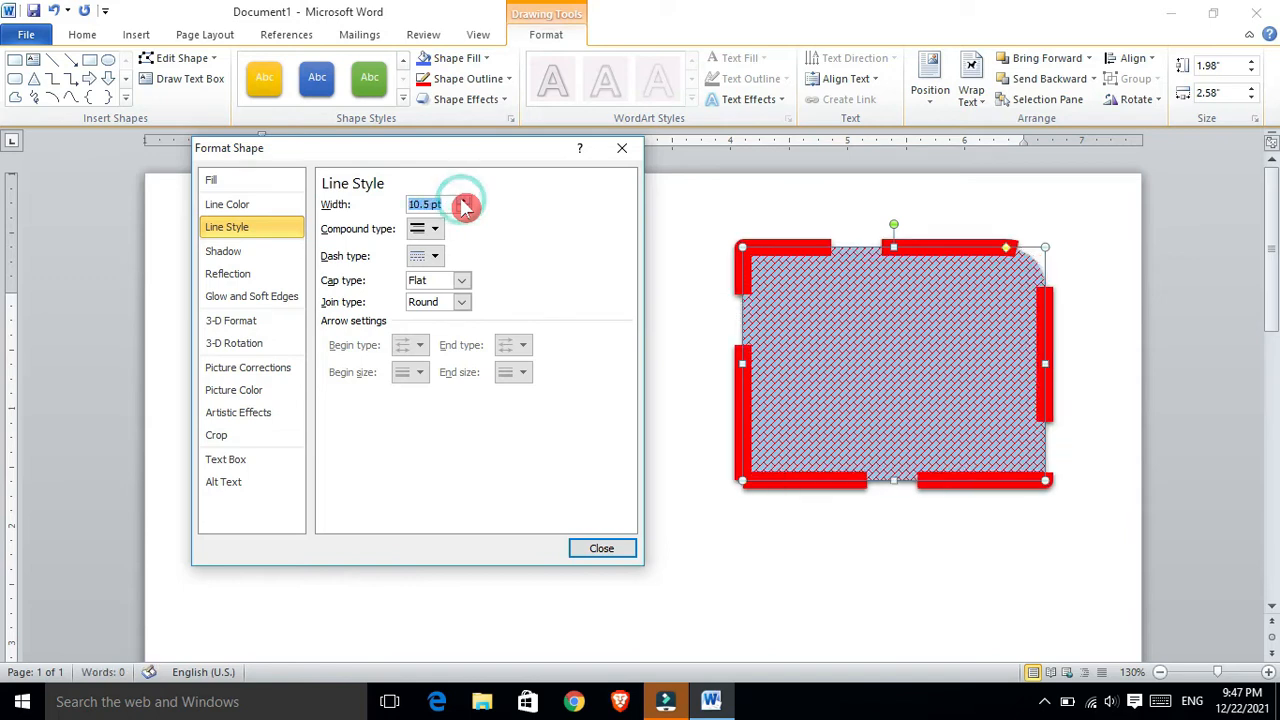
Try the double compound type on the outline, and set it to the triple line
click(425, 229)
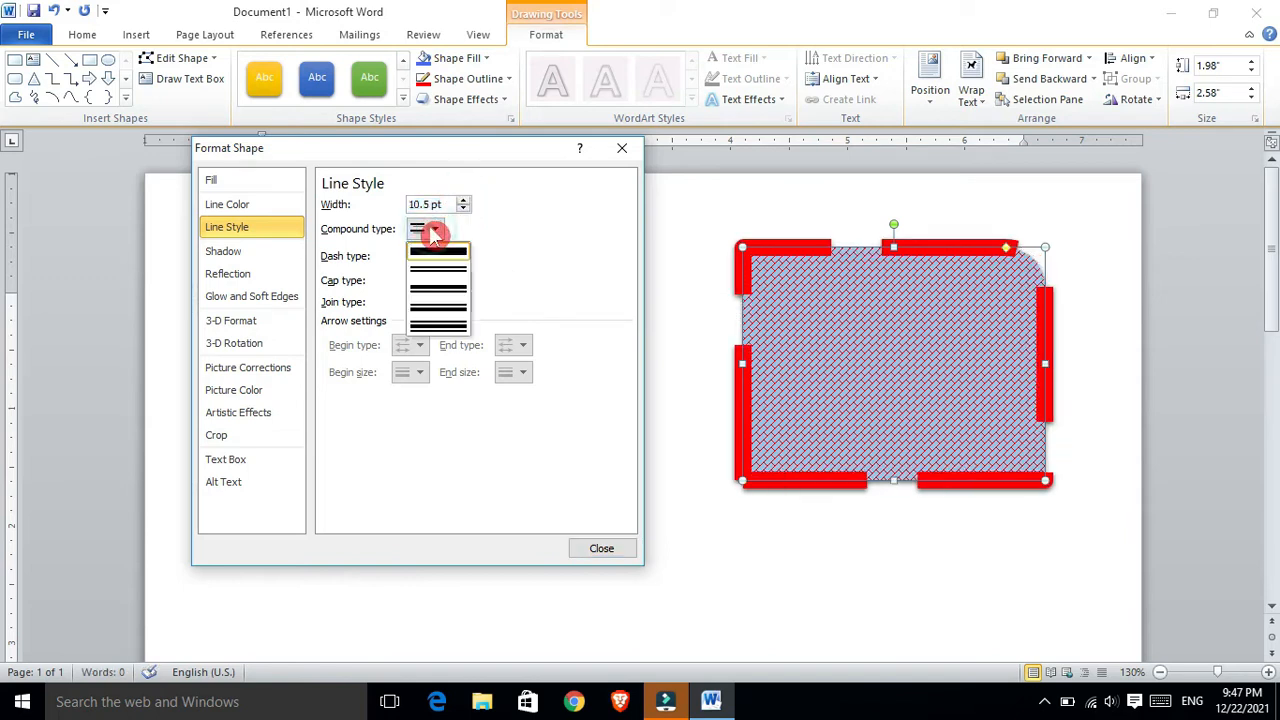
click(451, 281)
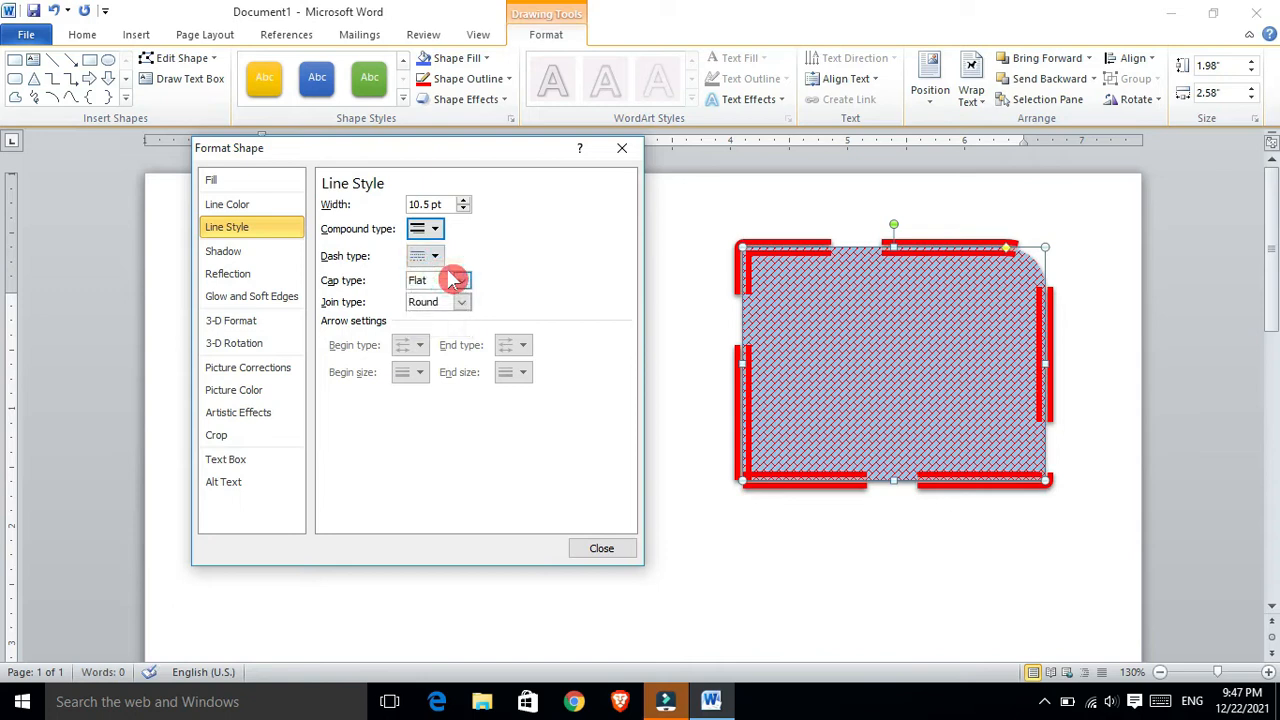
click(432, 229)
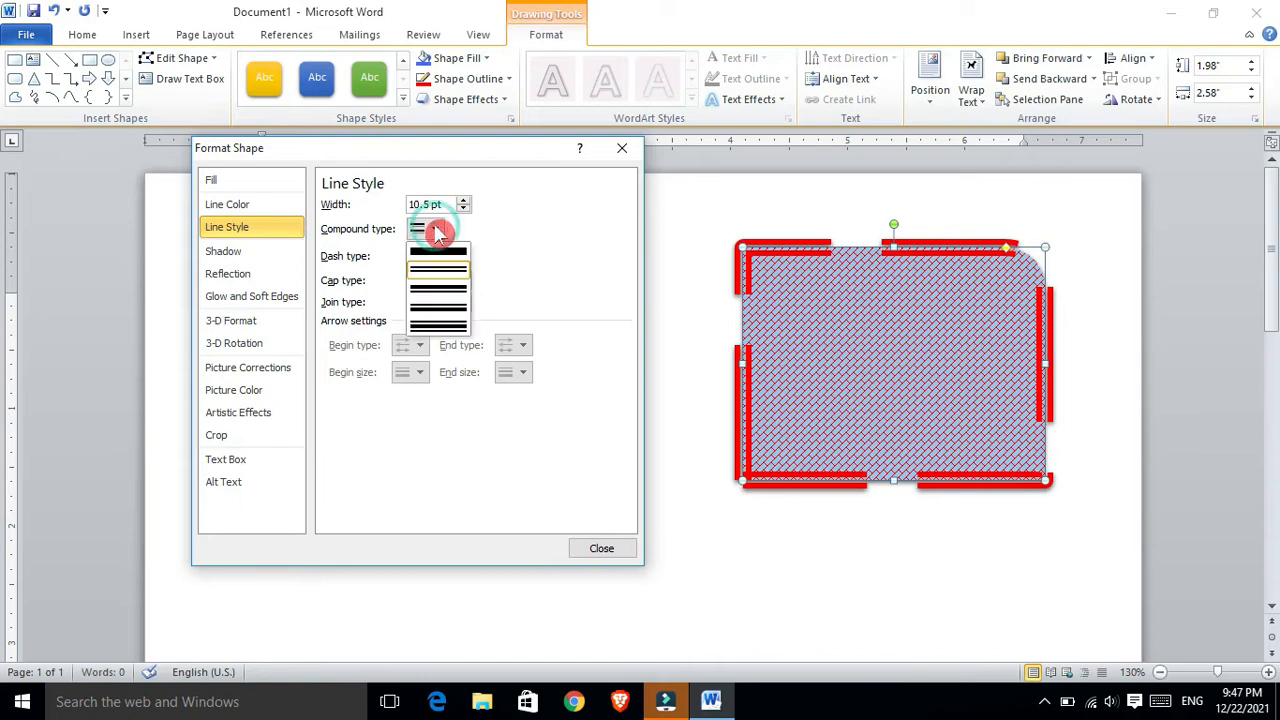
click(437, 327)
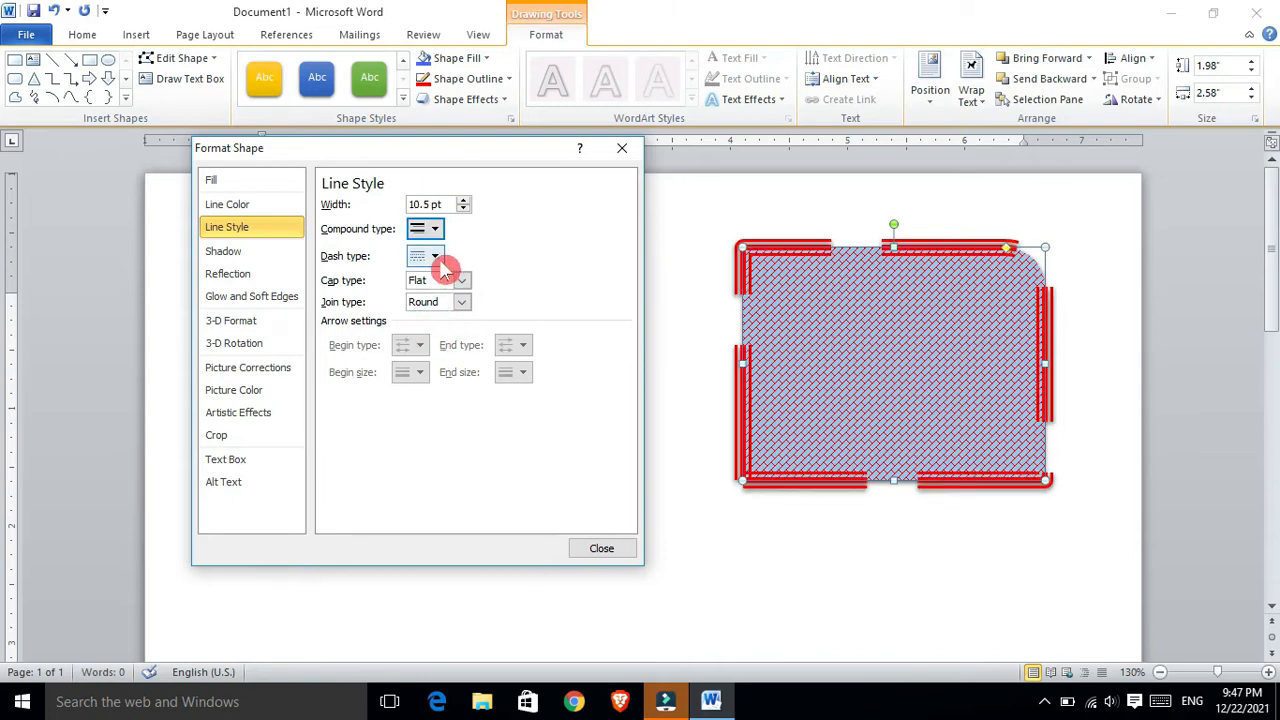
Try the short-dash type on the outline, and set the dash type to Solid
click(436, 258)
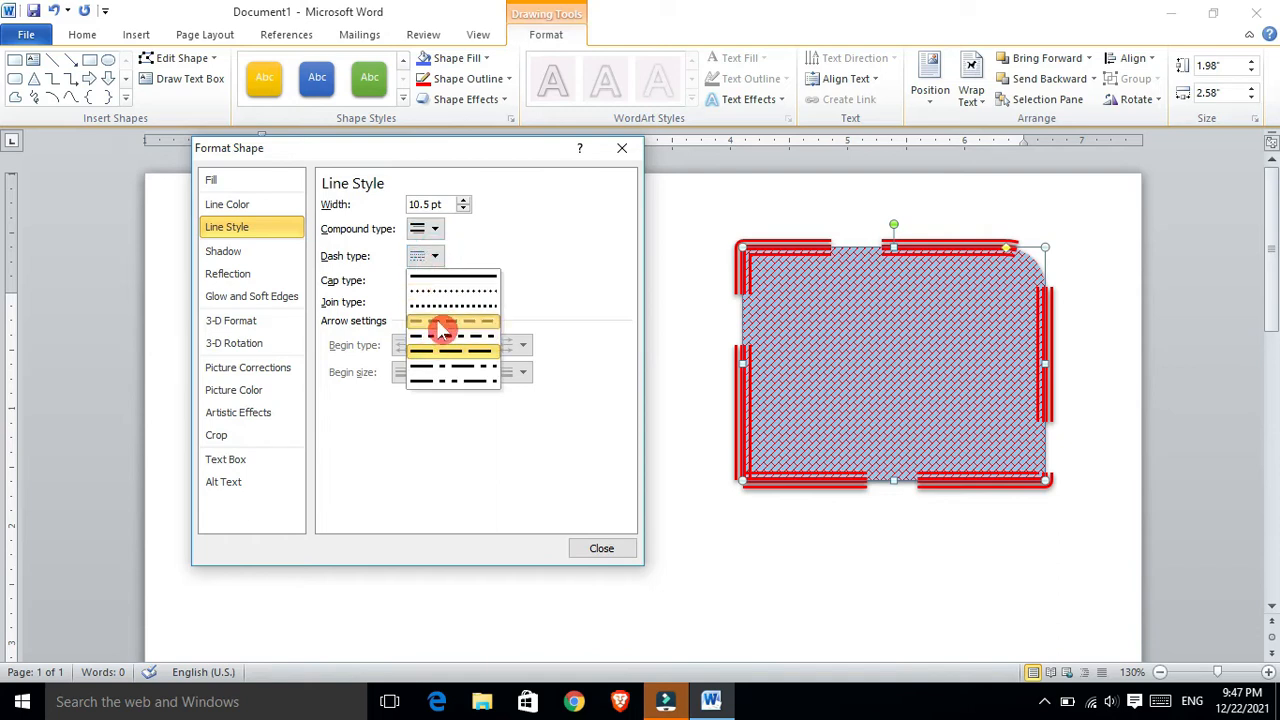
click(441, 323)
click(436, 257)
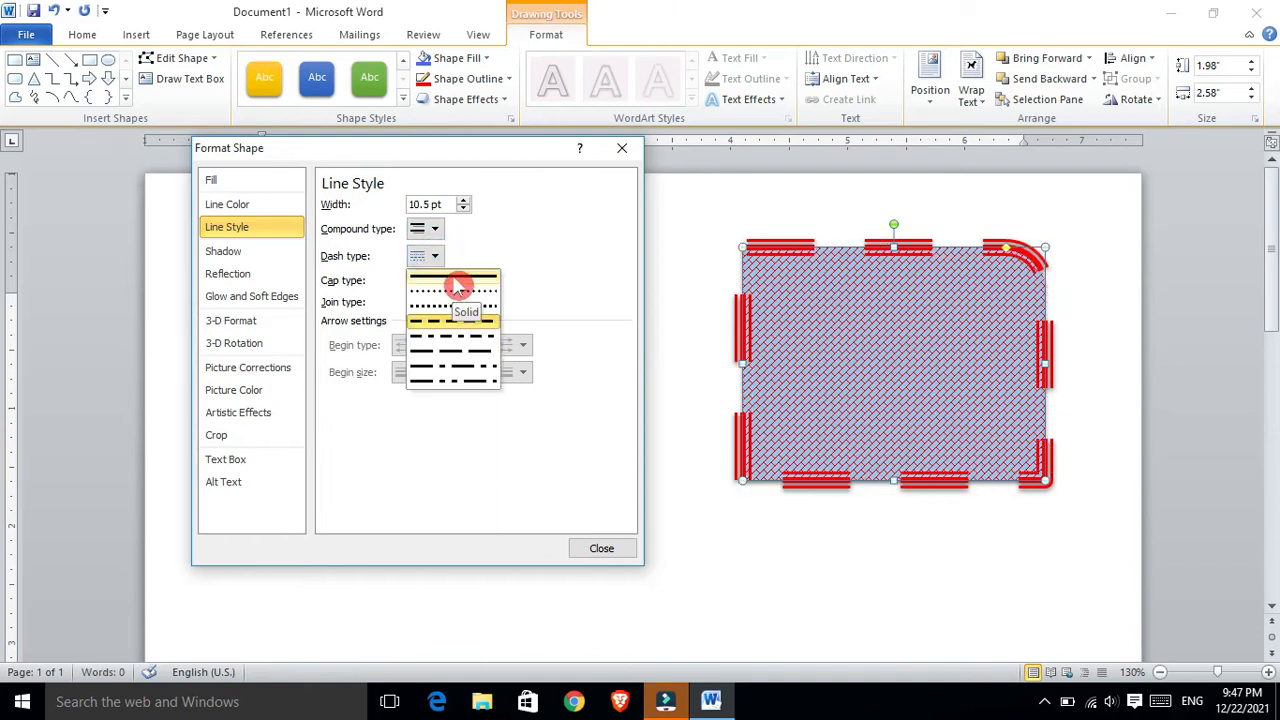
click(457, 283)
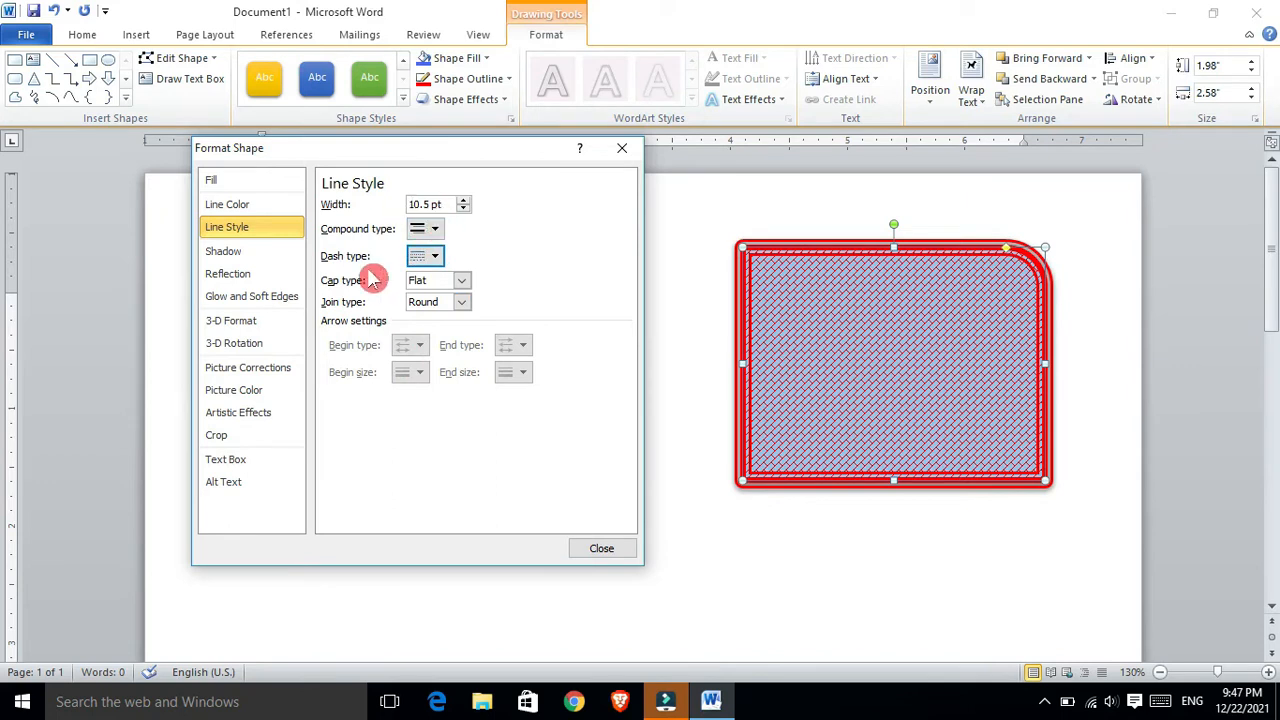
Close the line settings and draw a straight, slightly sloping line about 2.7" wide and 0.45" high beside the rectangle
click(606, 550)
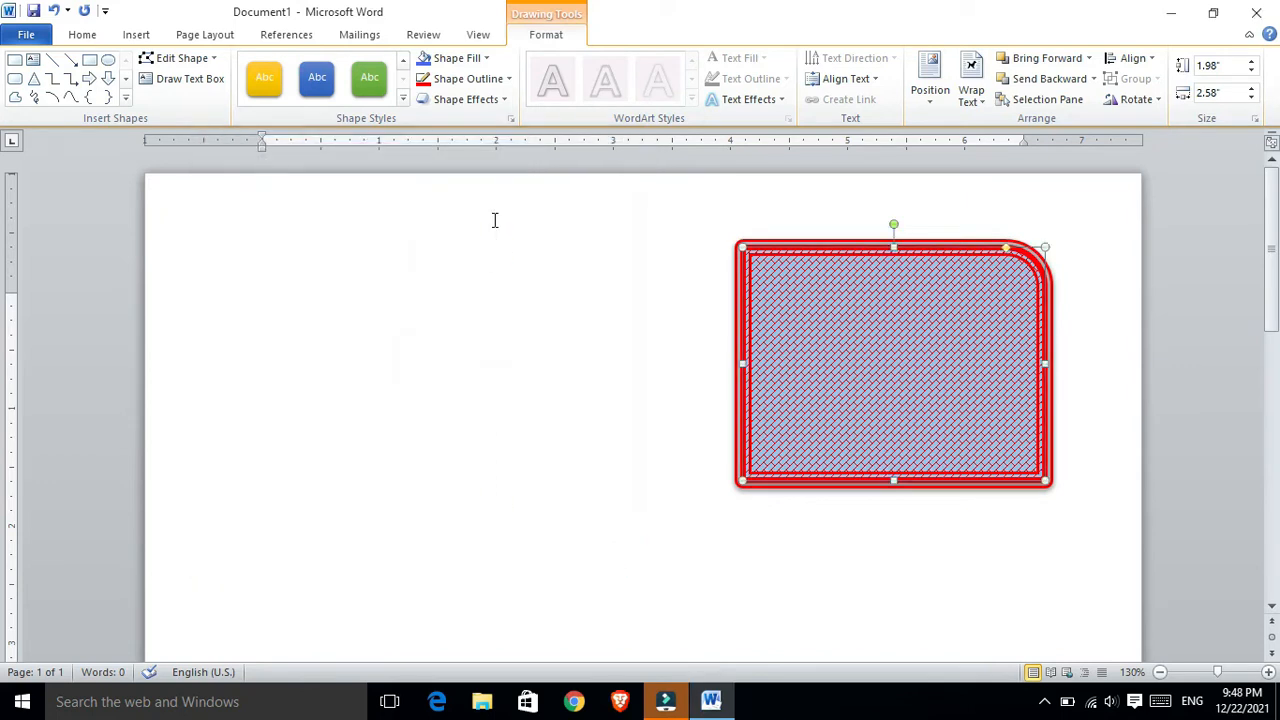
click(505, 80)
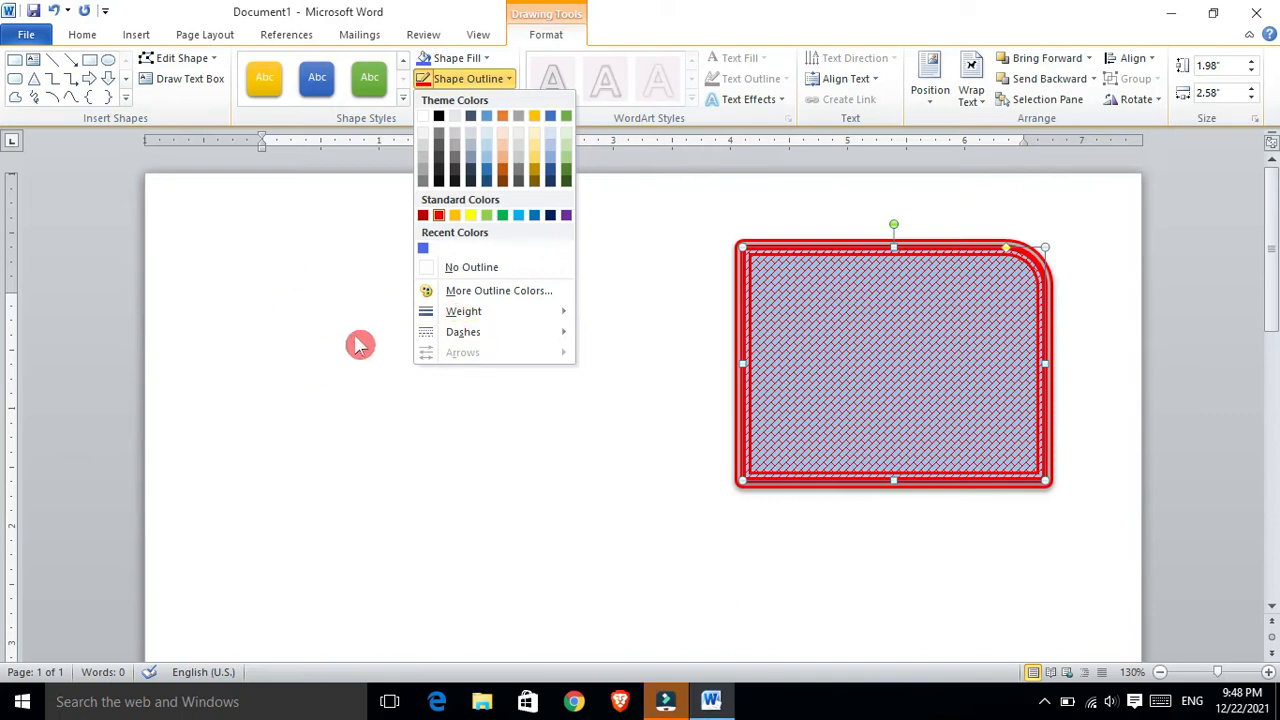
click(56, 63)
drag(270, 288, 585, 340)
Add solid arrowheads to both ends of the new line and move it lower on the page
click(503, 79)
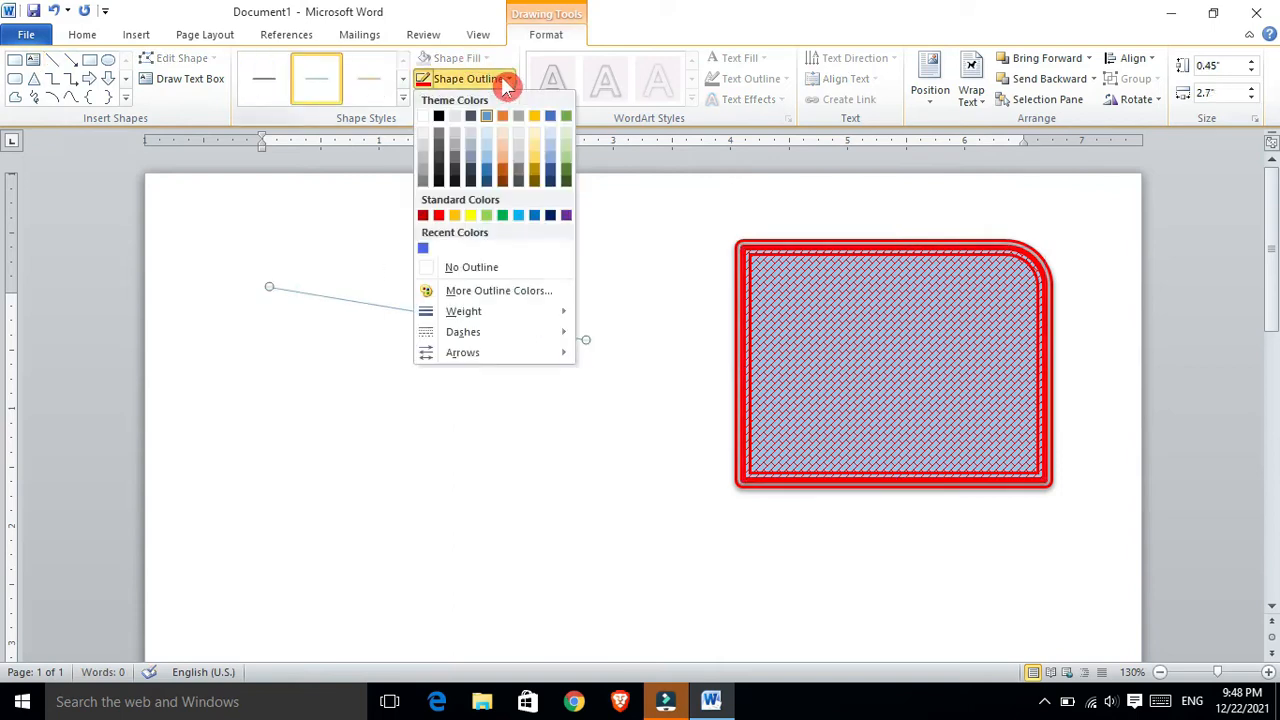
mouse_move(511, 363)
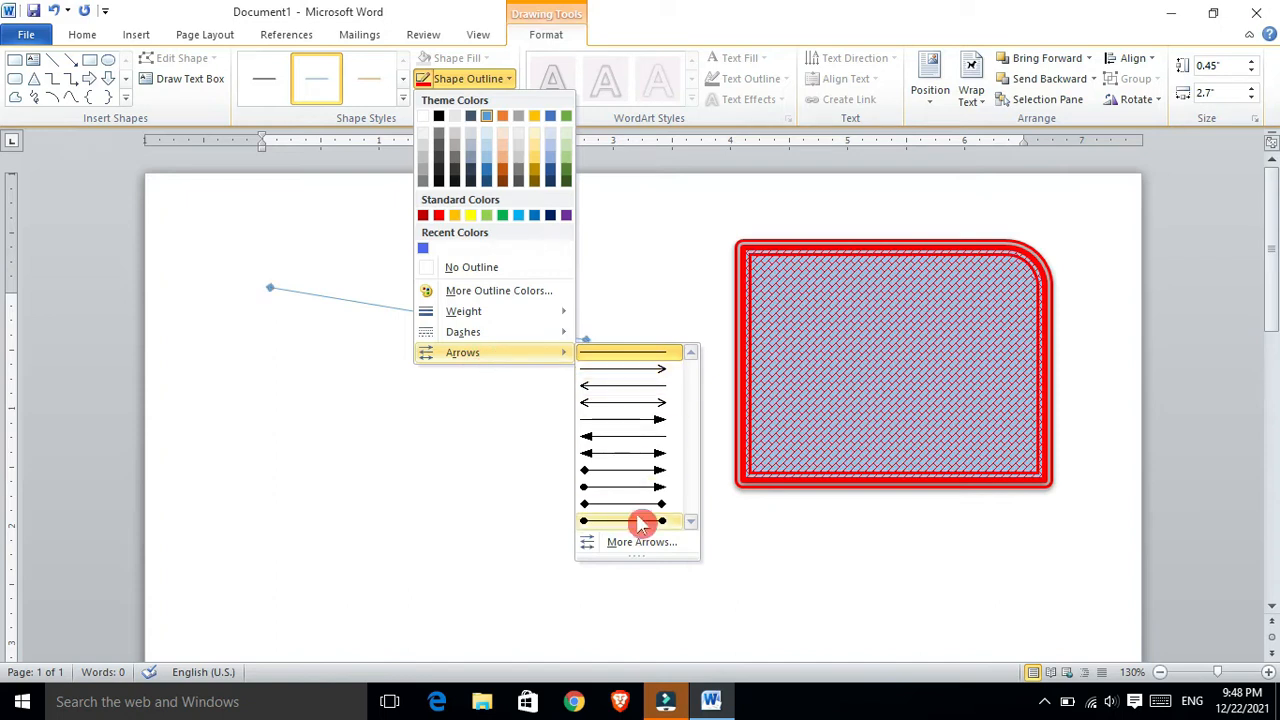
click(628, 454)
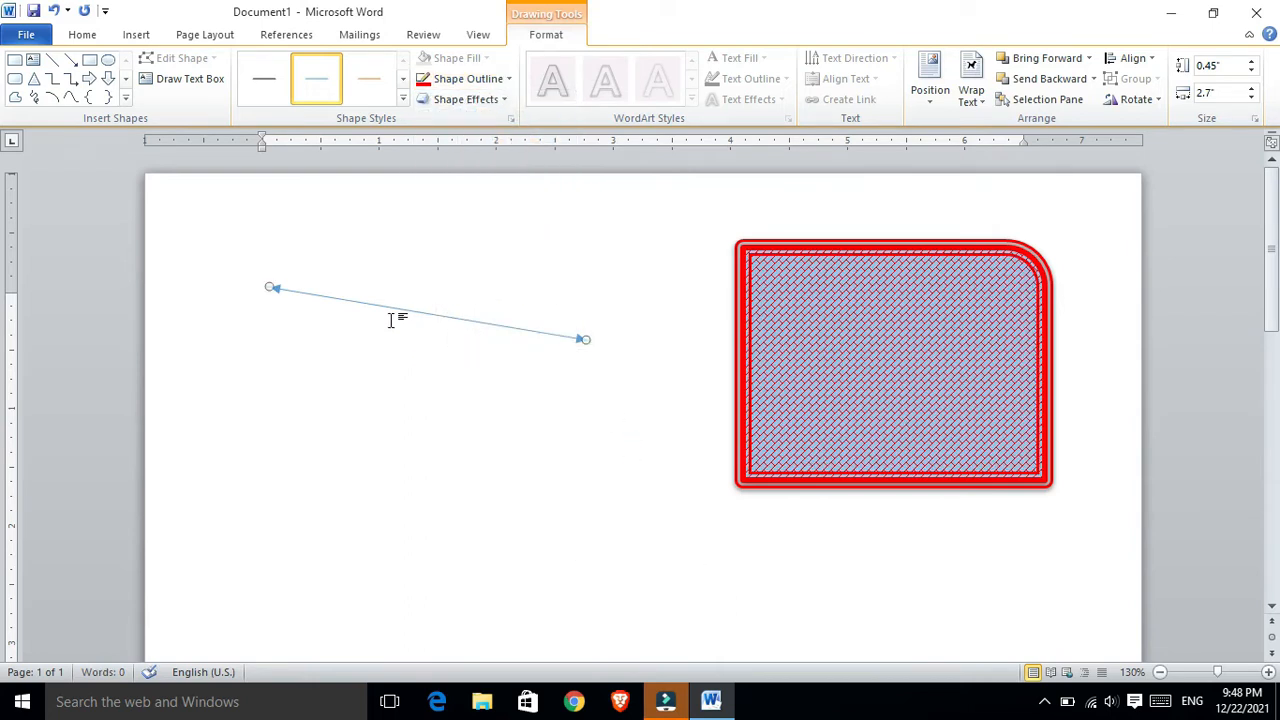
drag(394, 314, 413, 474)
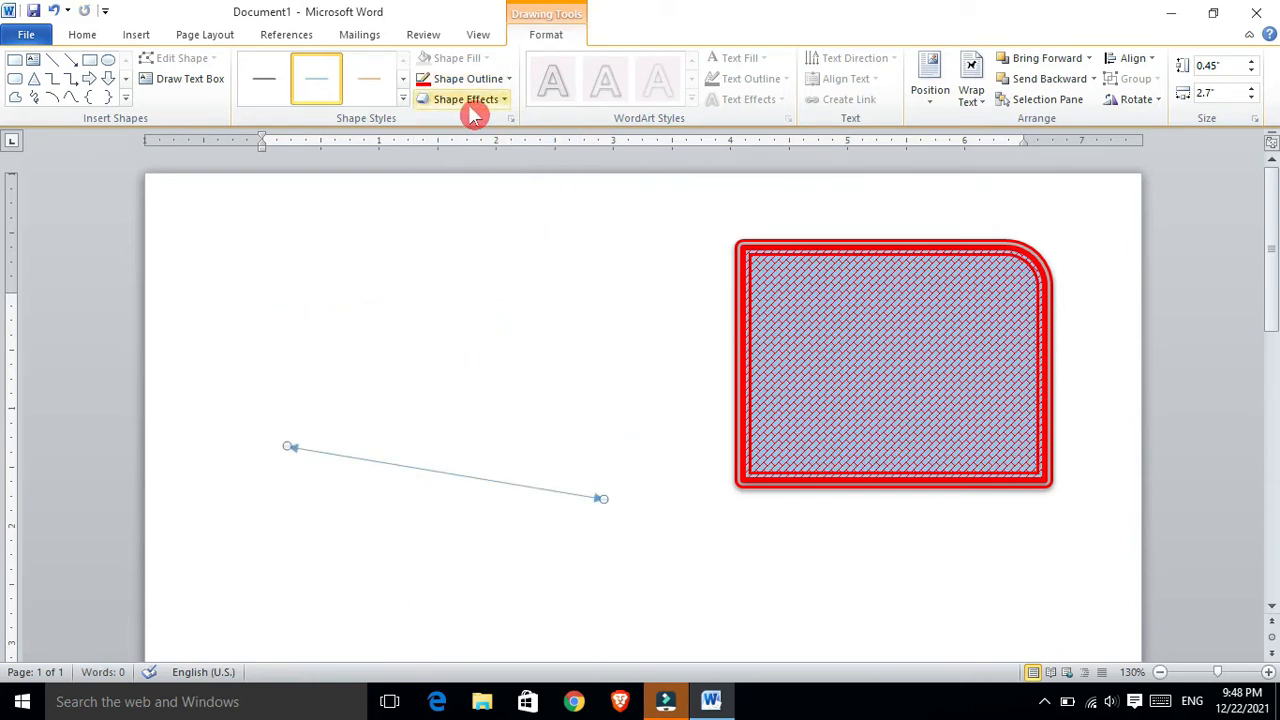
Open the detailed line settings through More Arrows and set the arrow's width to 6.25 pt
click(490, 79)
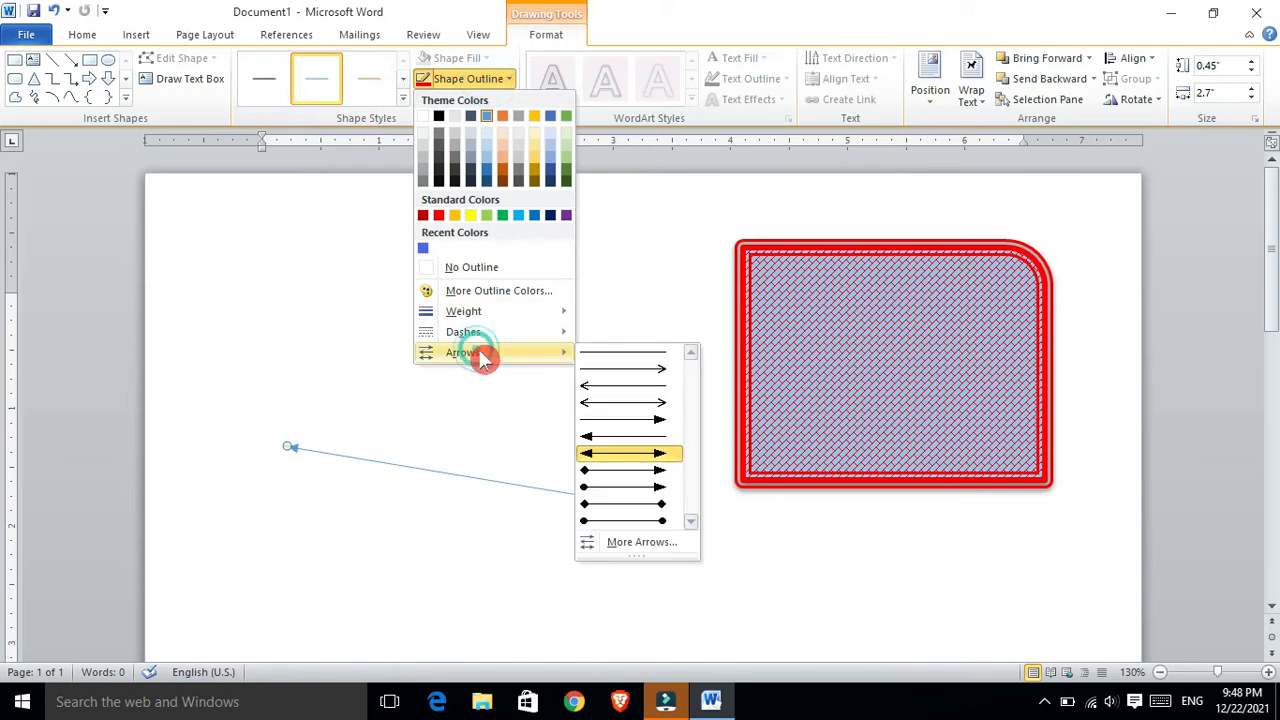
click(648, 542)
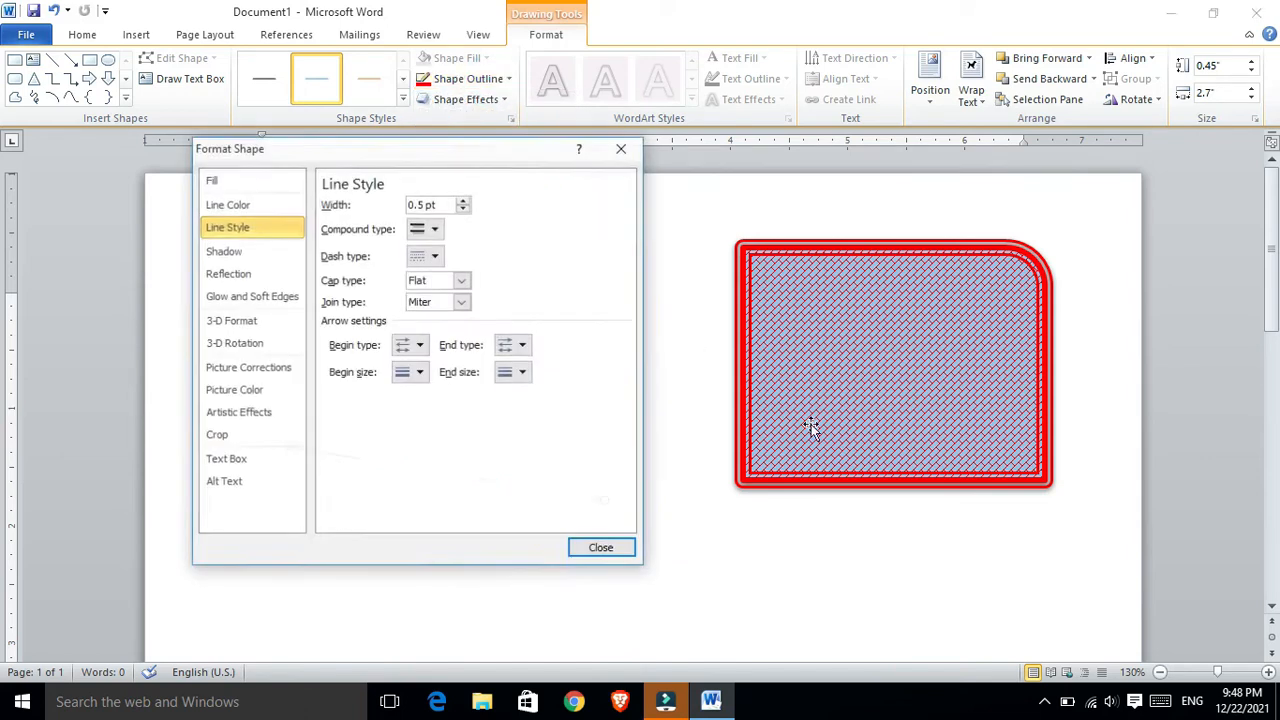
drag(478, 150, 870, 102)
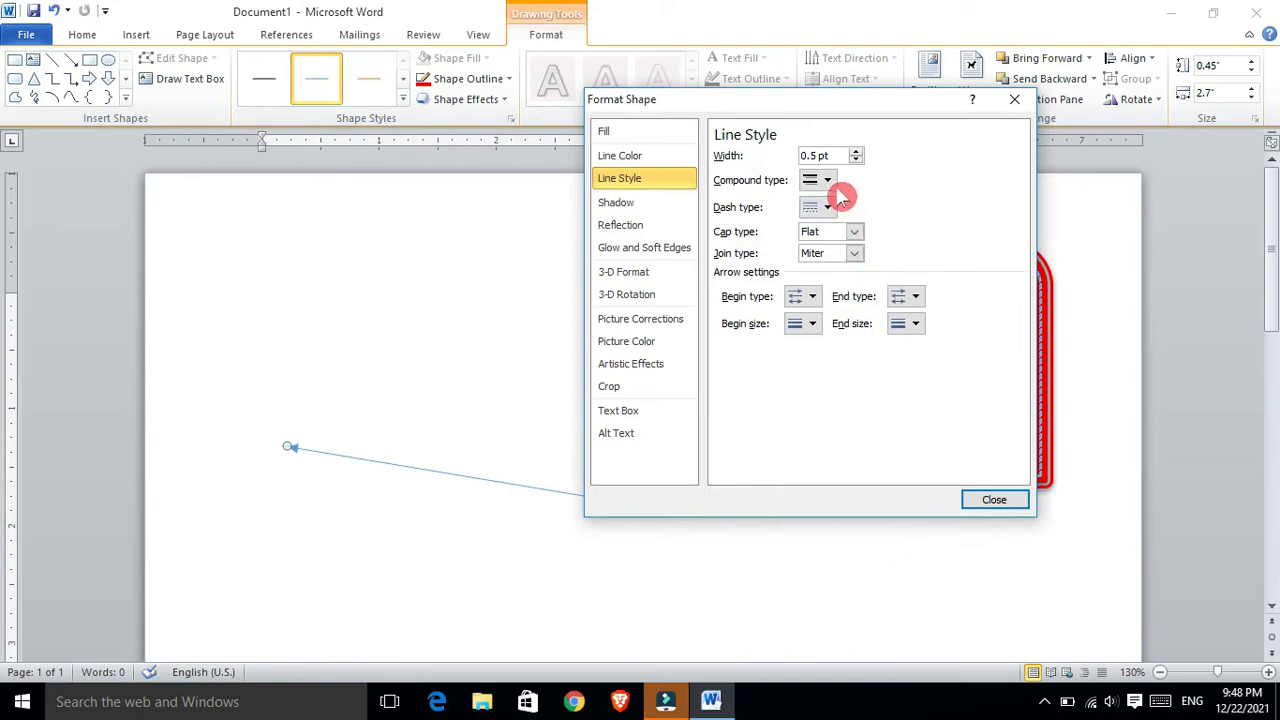
double_click(856, 152)
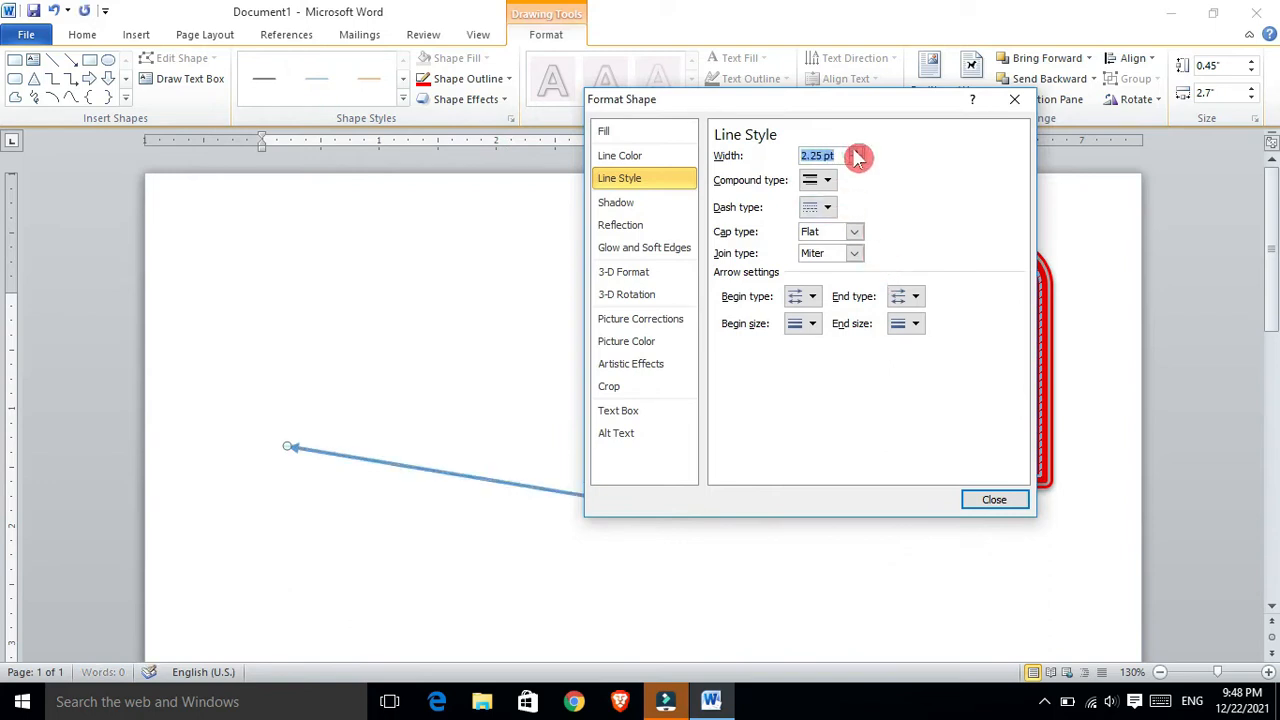
double_click(856, 152)
click(858, 153)
Try the double compound type on the arrow, set it to the triple line, and close the settings
click(826, 181)
click(820, 224)
click(827, 181)
click(826, 280)
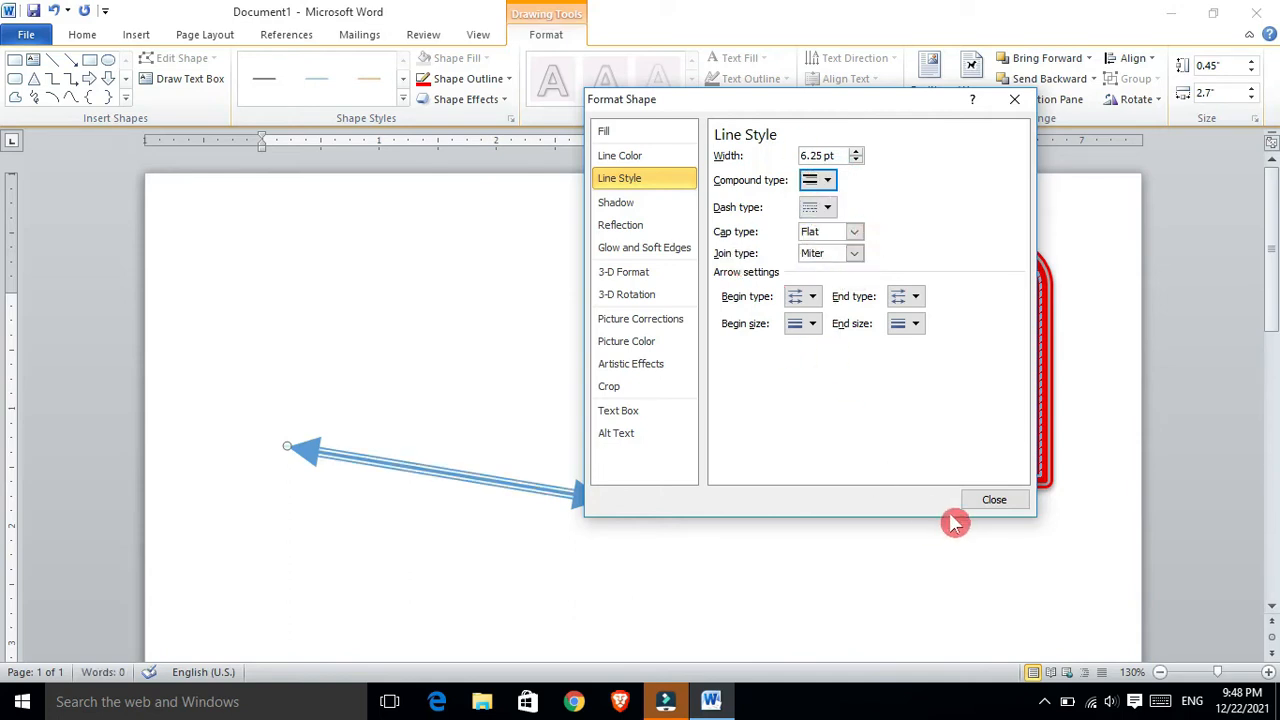
click(988, 503)
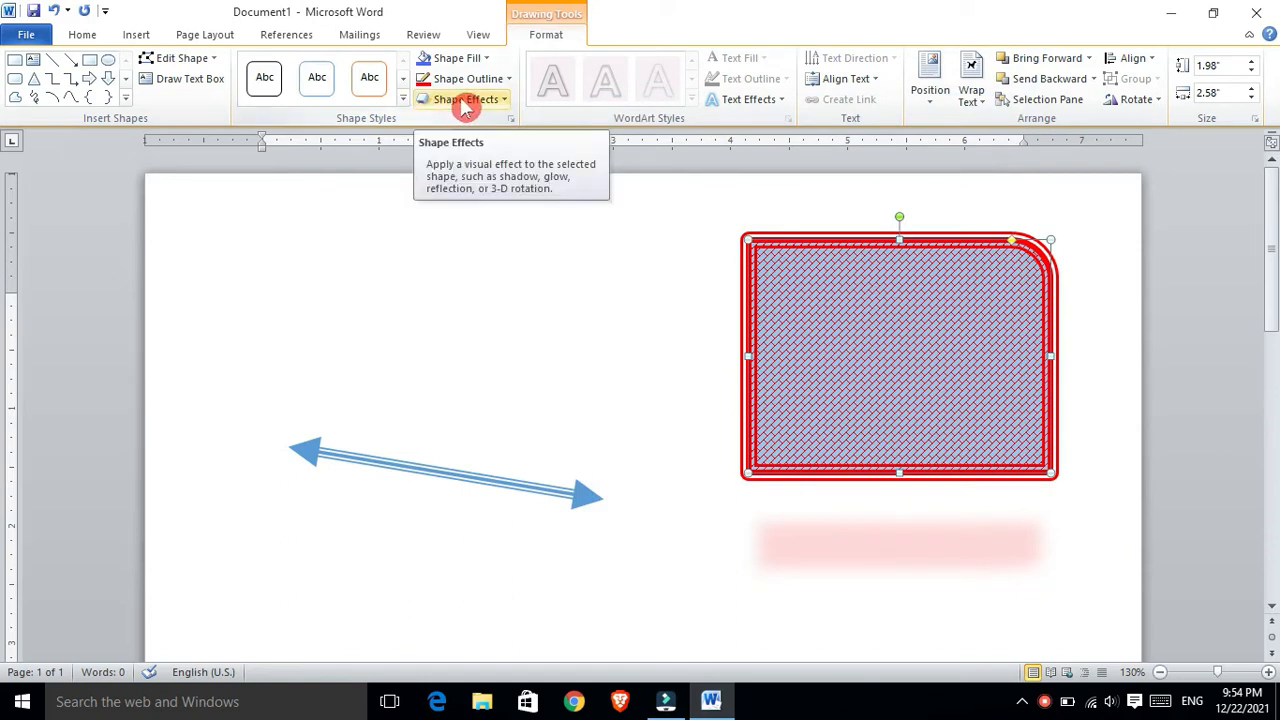
Move the rectangle slightly down and to the left, and apply the perspective shadow that lies below the shape
drag(866, 354, 843, 366)
click(452, 100)
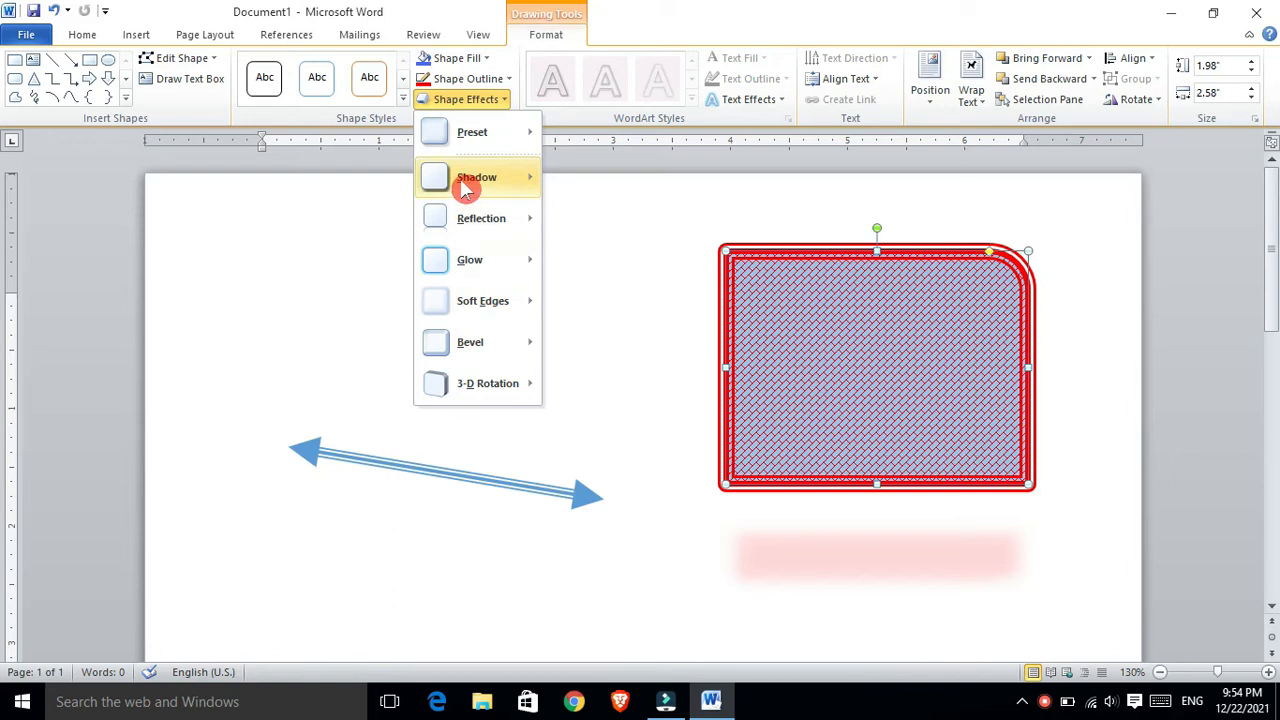
mouse_move(480, 178)
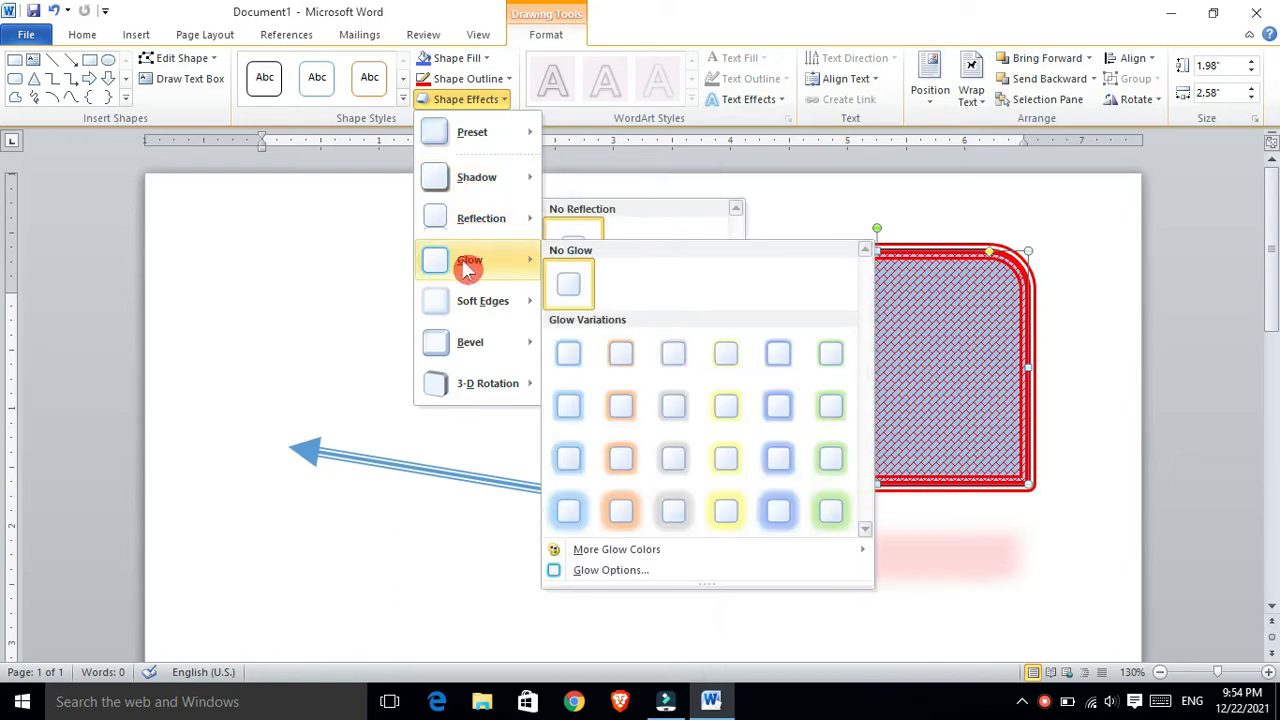
mouse_move(478, 305)
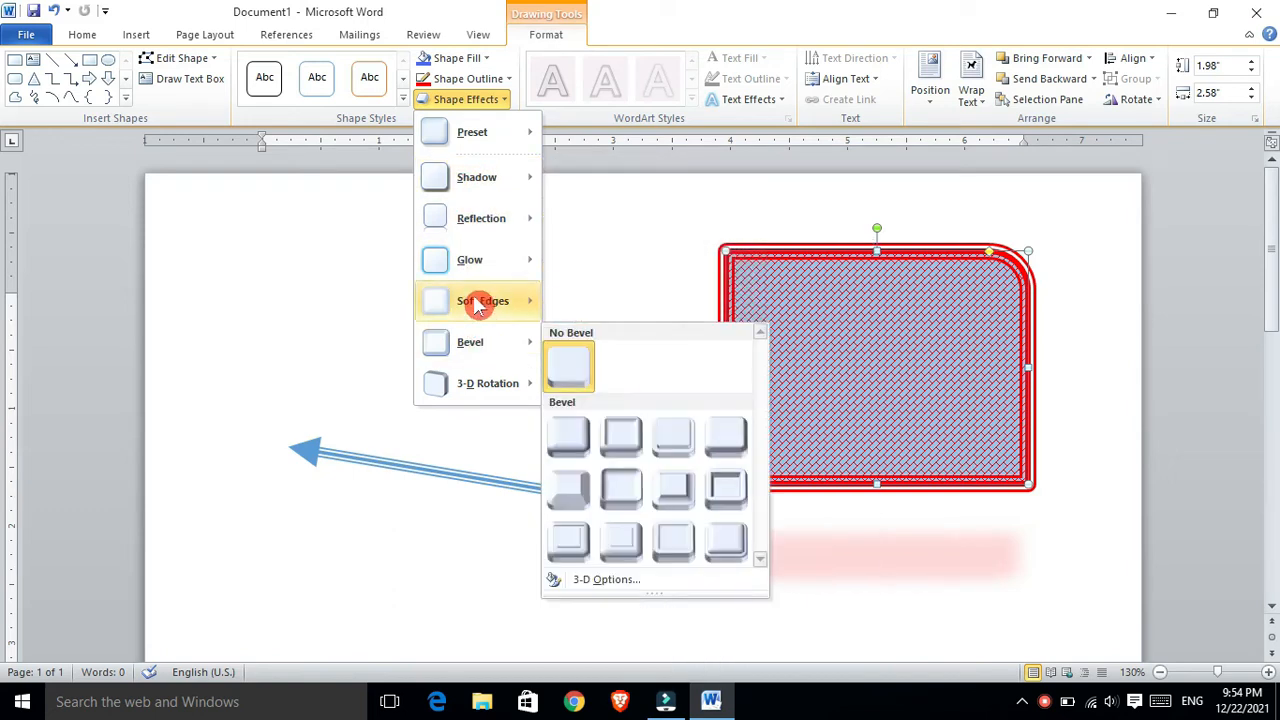
mouse_move(480, 210)
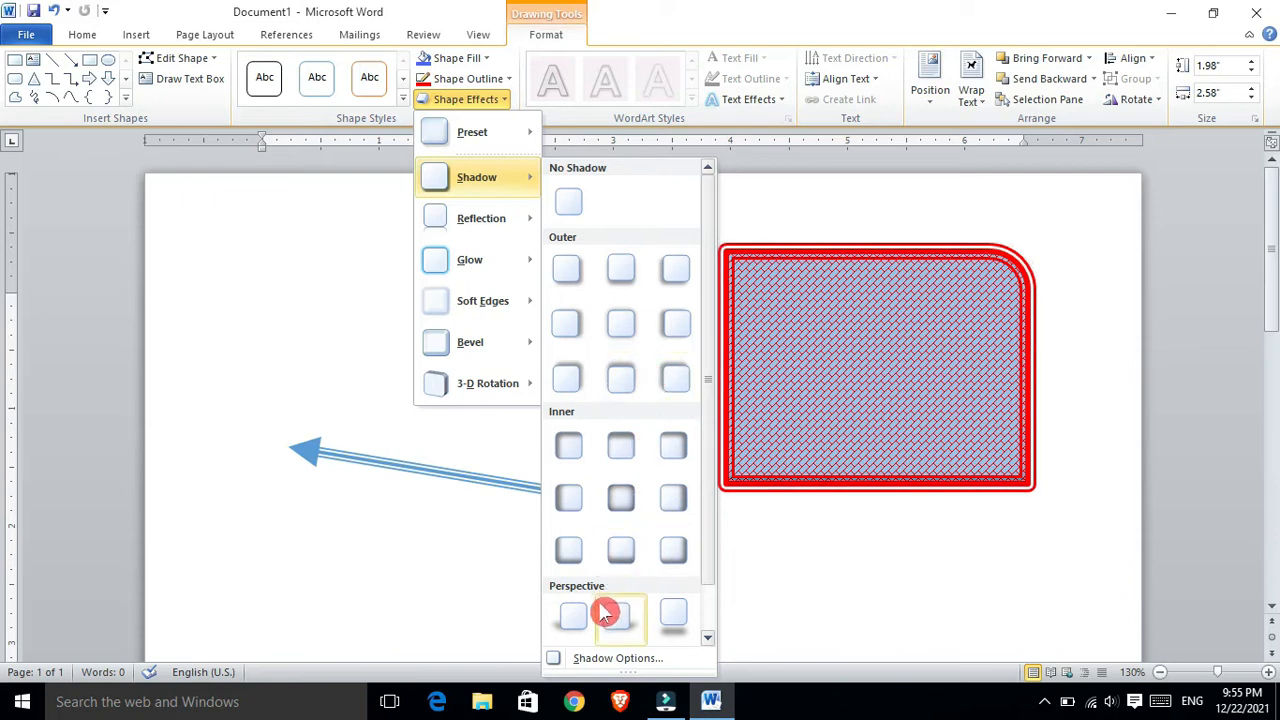
click(673, 618)
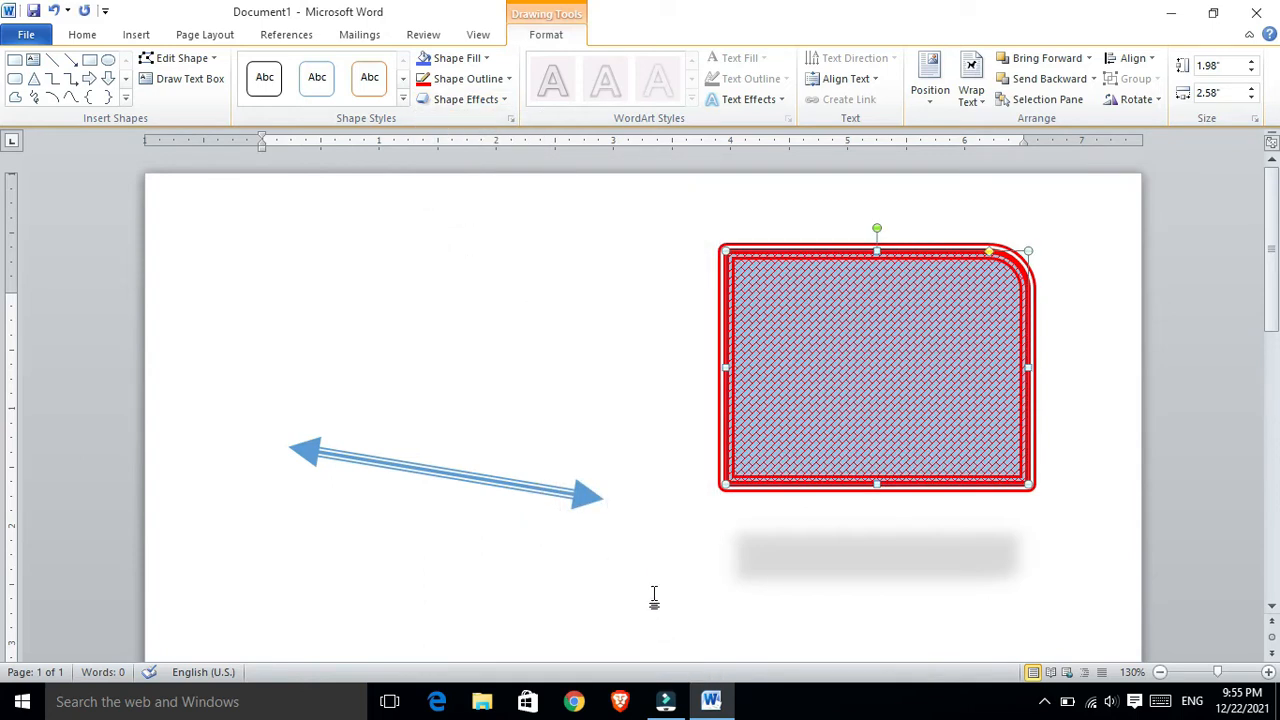
Open Shadow Options for the rectangle, set the shadow color to standard red and its transparency to 76%
click(490, 101)
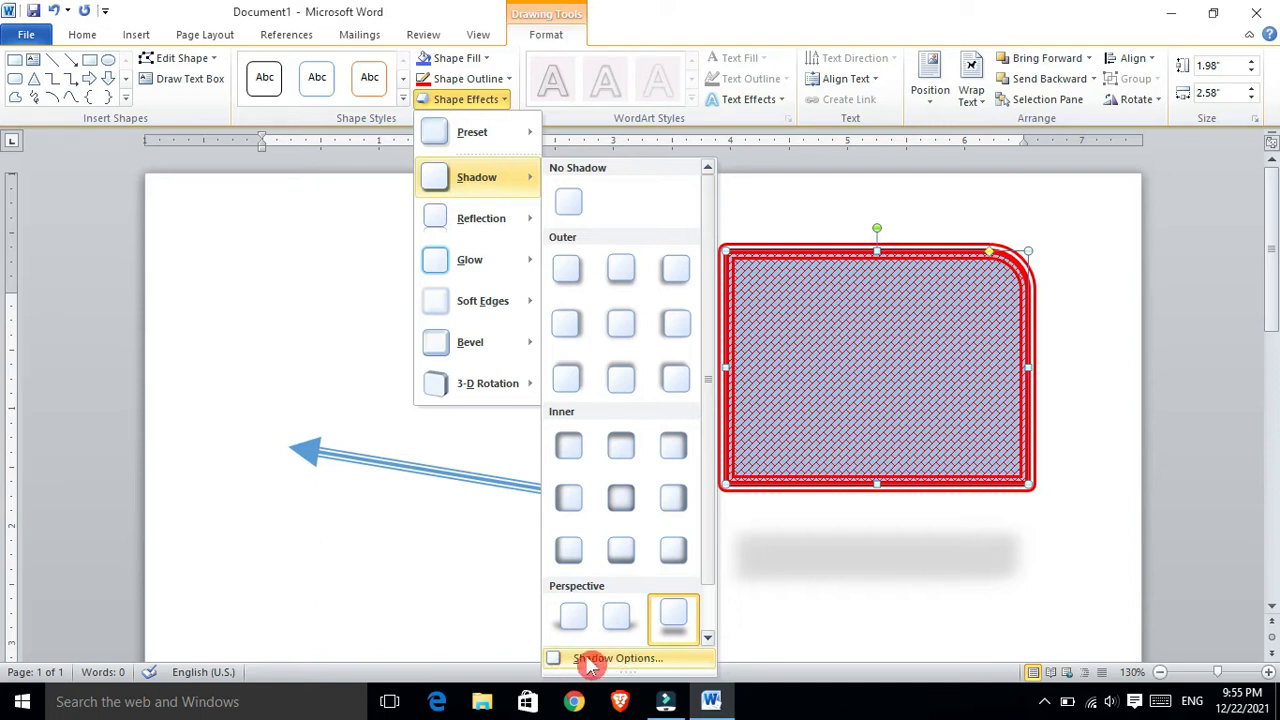
click(617, 659)
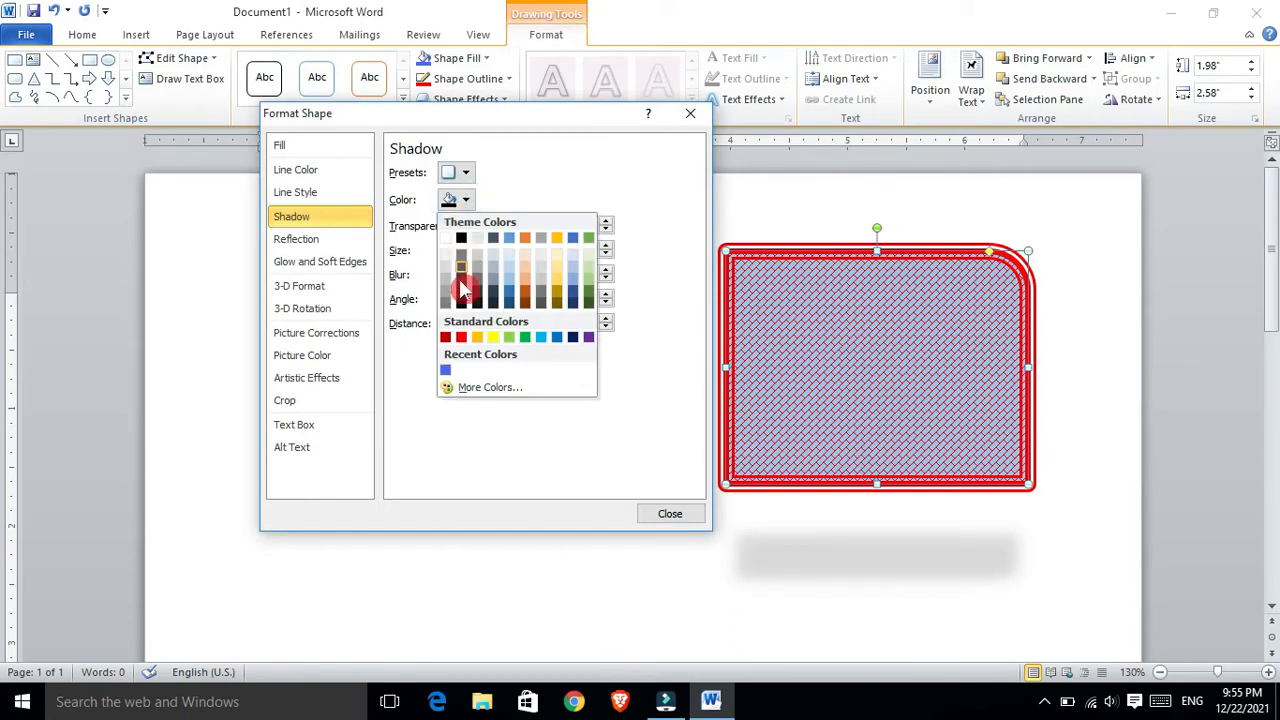
click(461, 337)
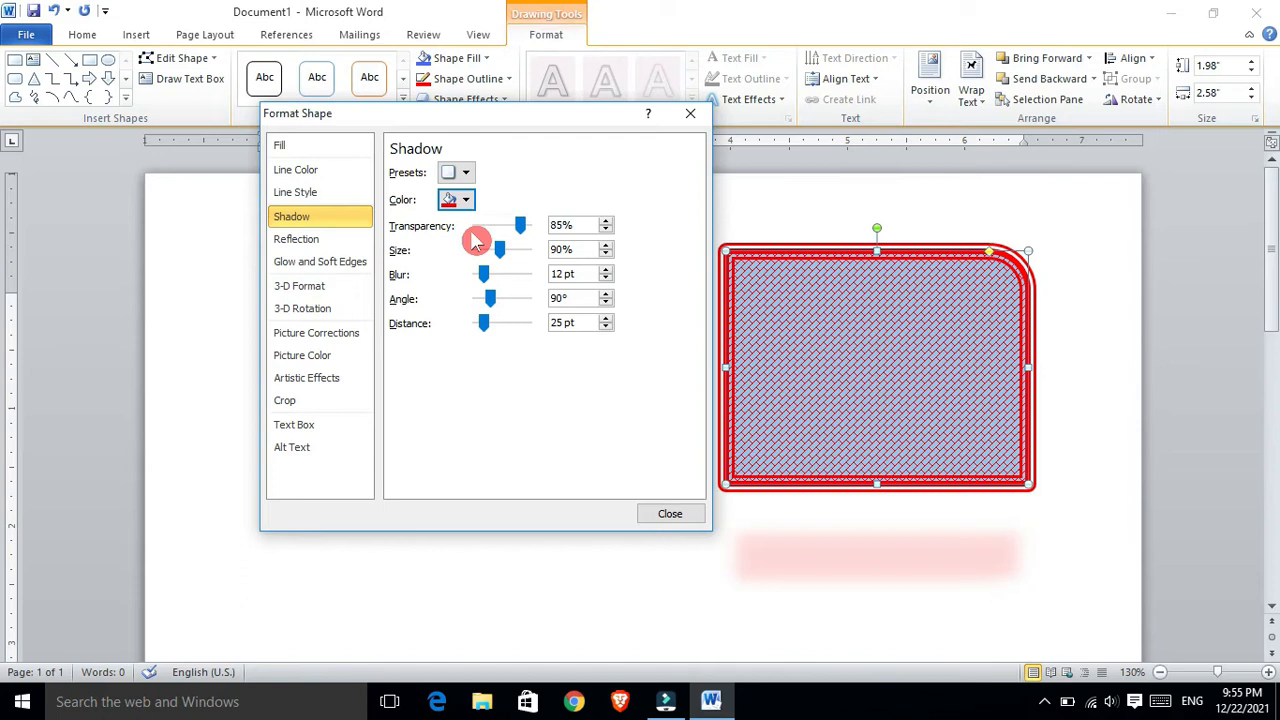
click(521, 229)
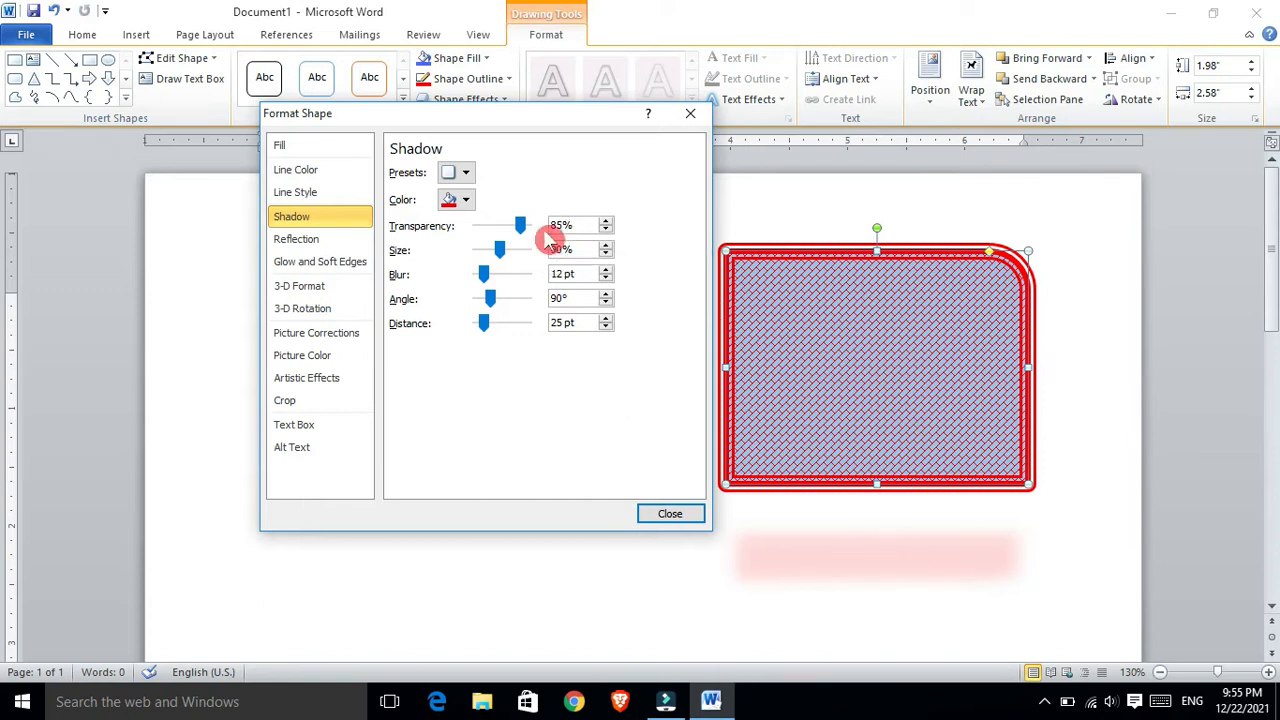
mouse_move(524, 231)
mouse_down()
mouse_move(502, 244)
mouse_move(522, 247)
mouse_up()
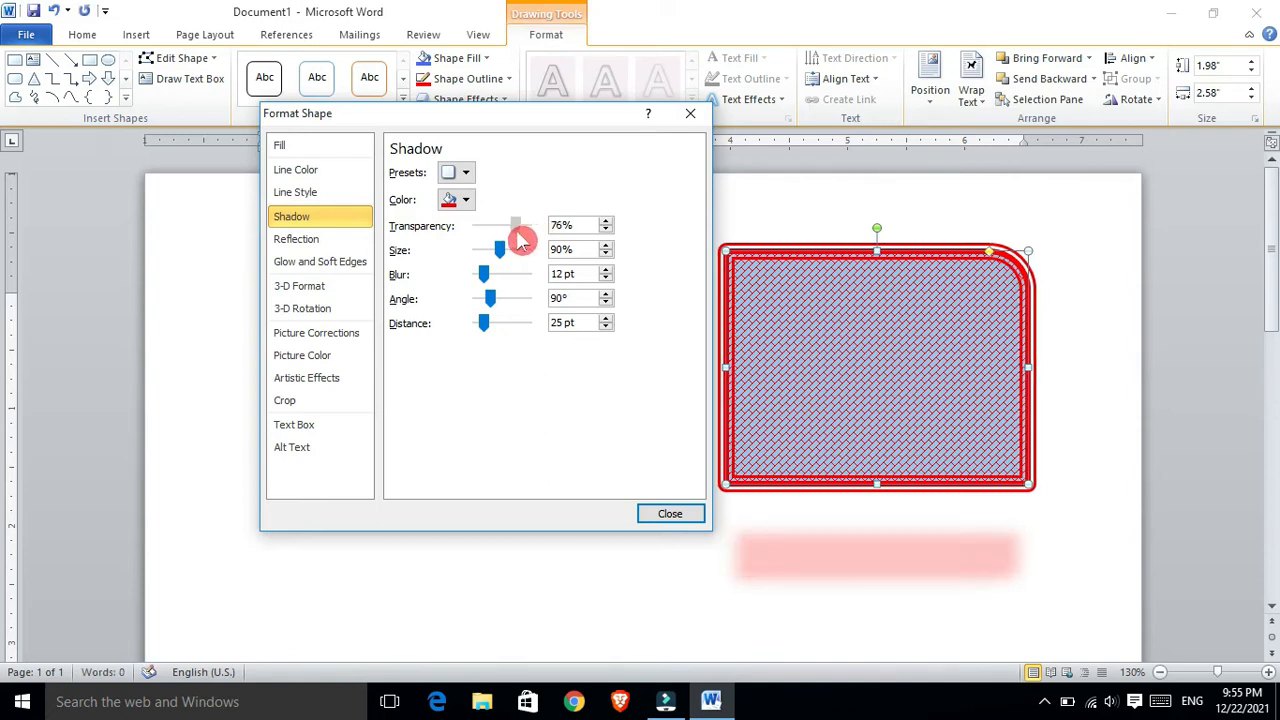
Set the shadow's size to 107%, blur to 0 pt, angle to 47° and distance to 53 pt, and close the settings
drag(503, 257, 493, 332)
click(486, 277)
click(491, 303)
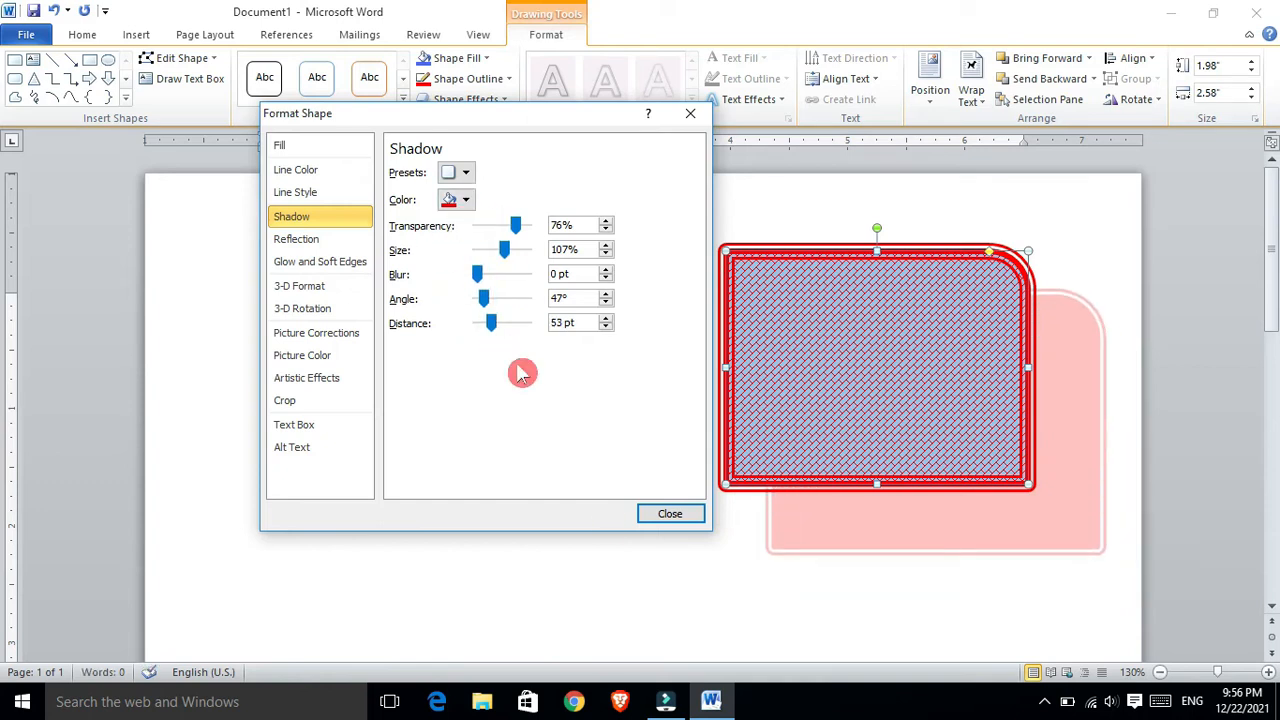
click(665, 515)
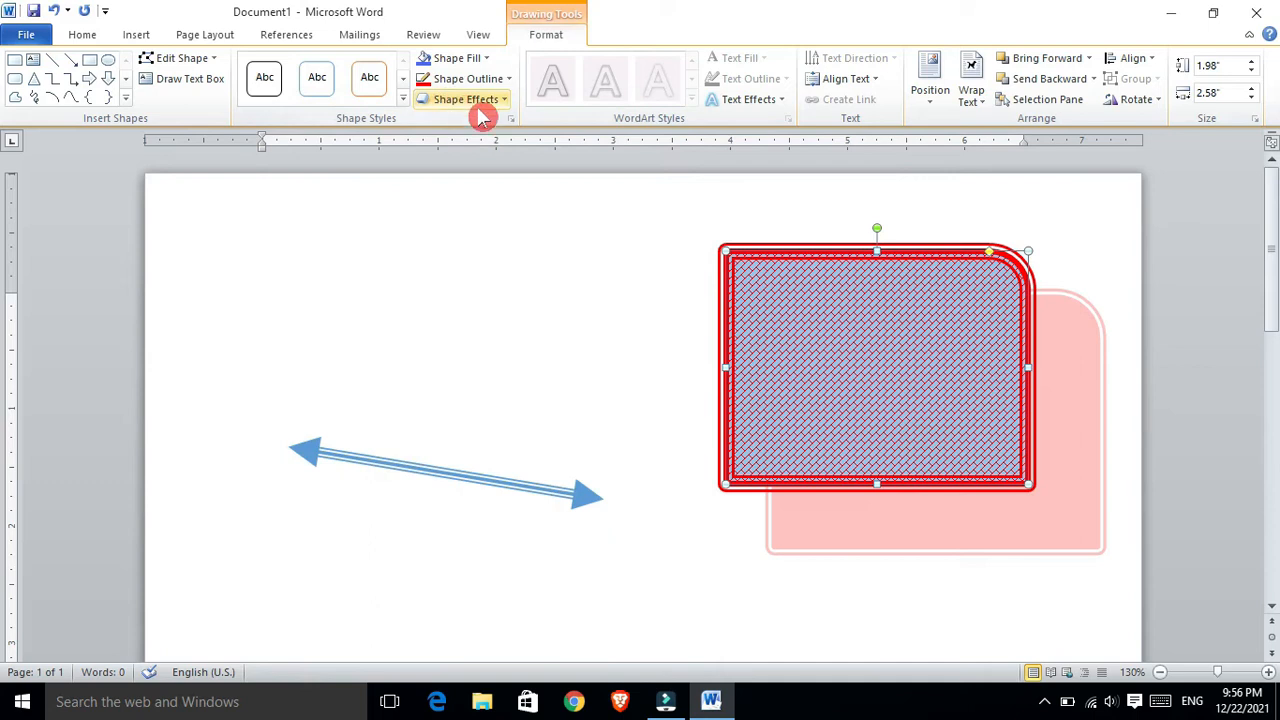
Remove the rectangle's shadow with the No Shadow option
click(478, 100)
mouse_move(488, 229)
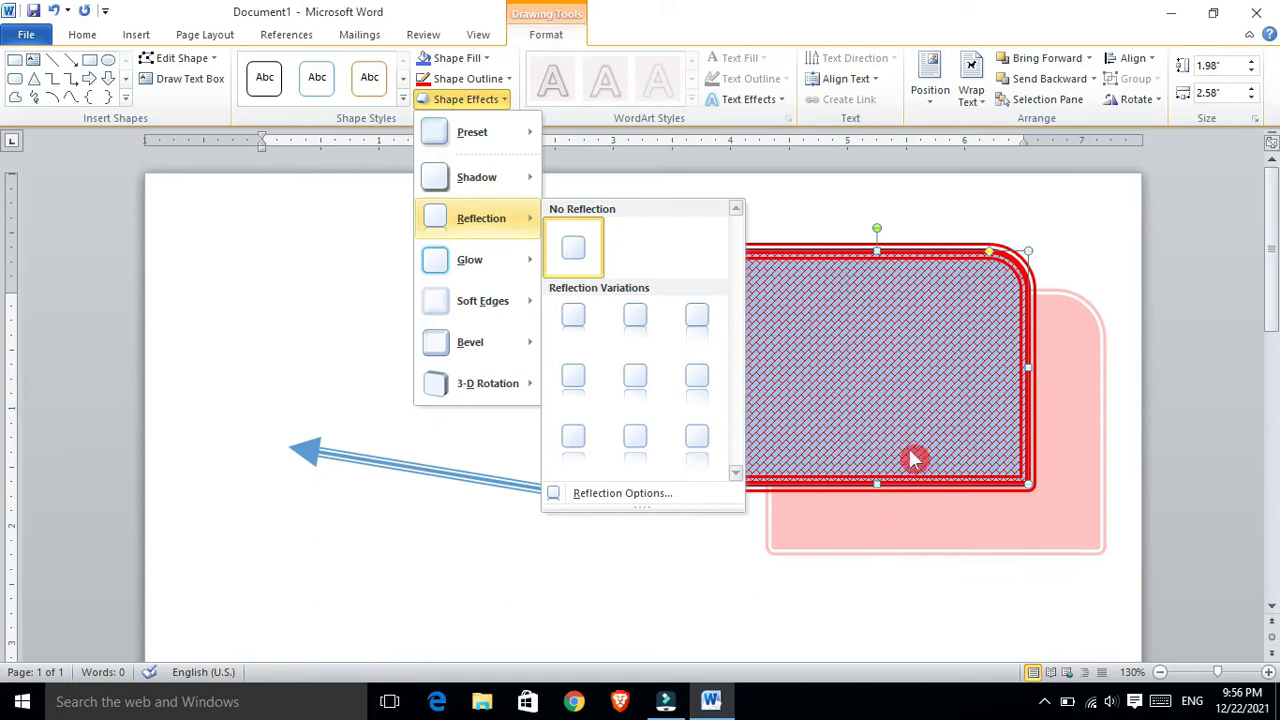
mouse_move(476, 177)
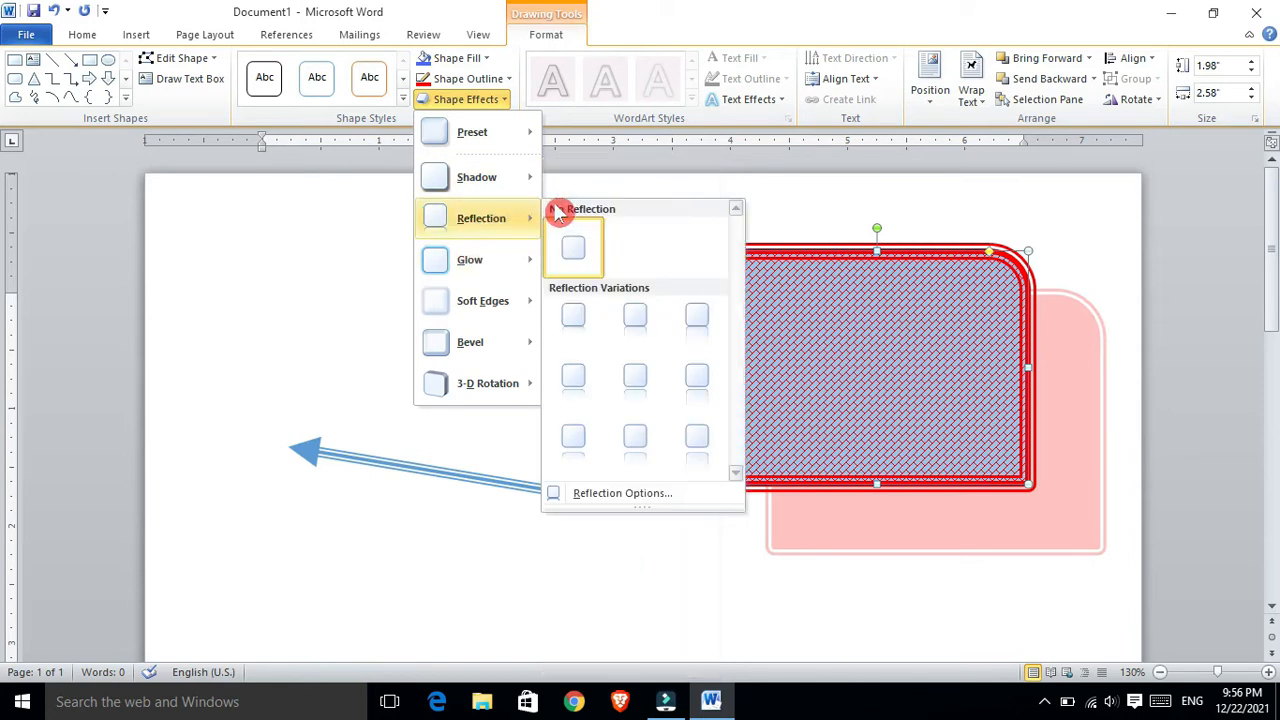
mouse_move(500, 195)
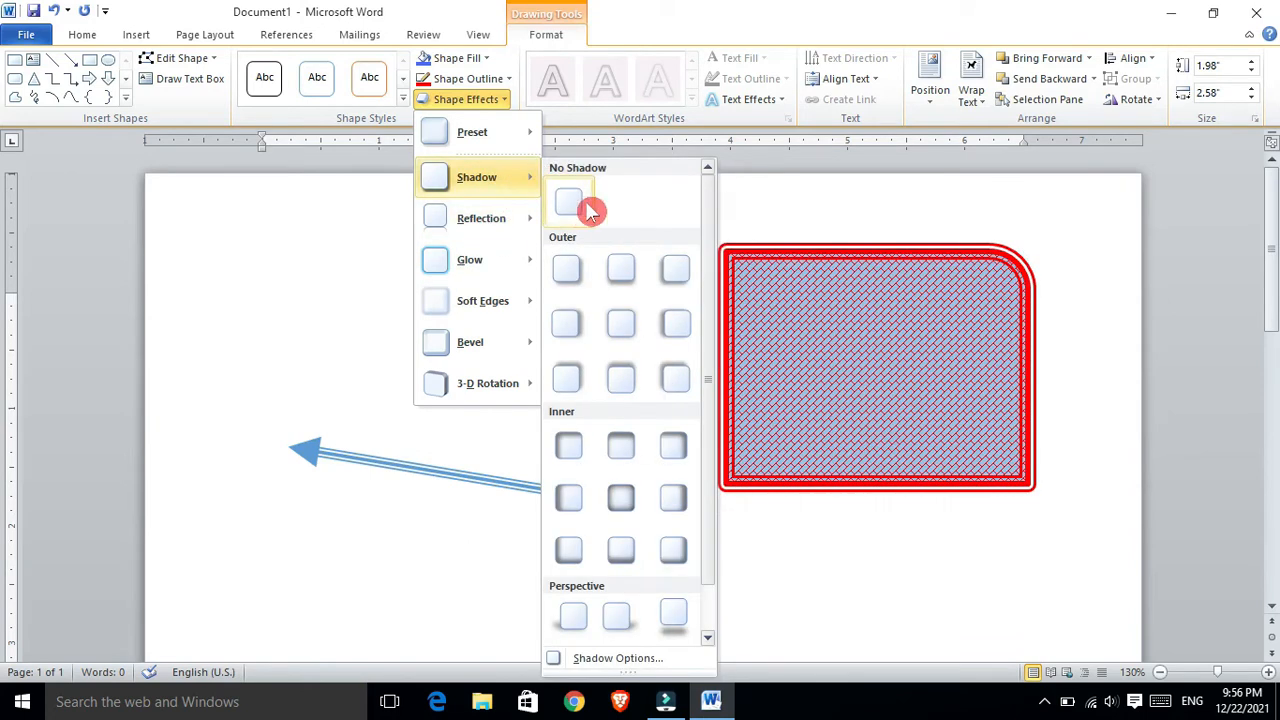
click(573, 205)
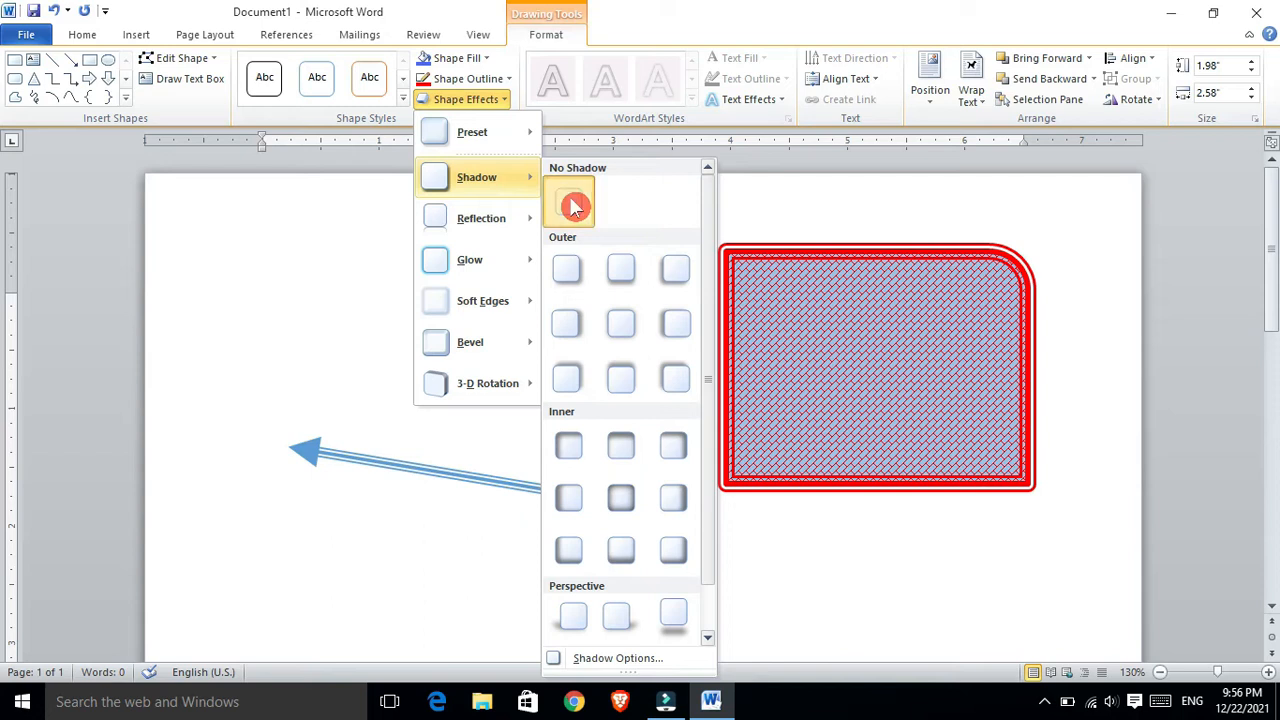
Apply the 90% size reflection variation with a 4 pt distance to the rectangle
click(480, 101)
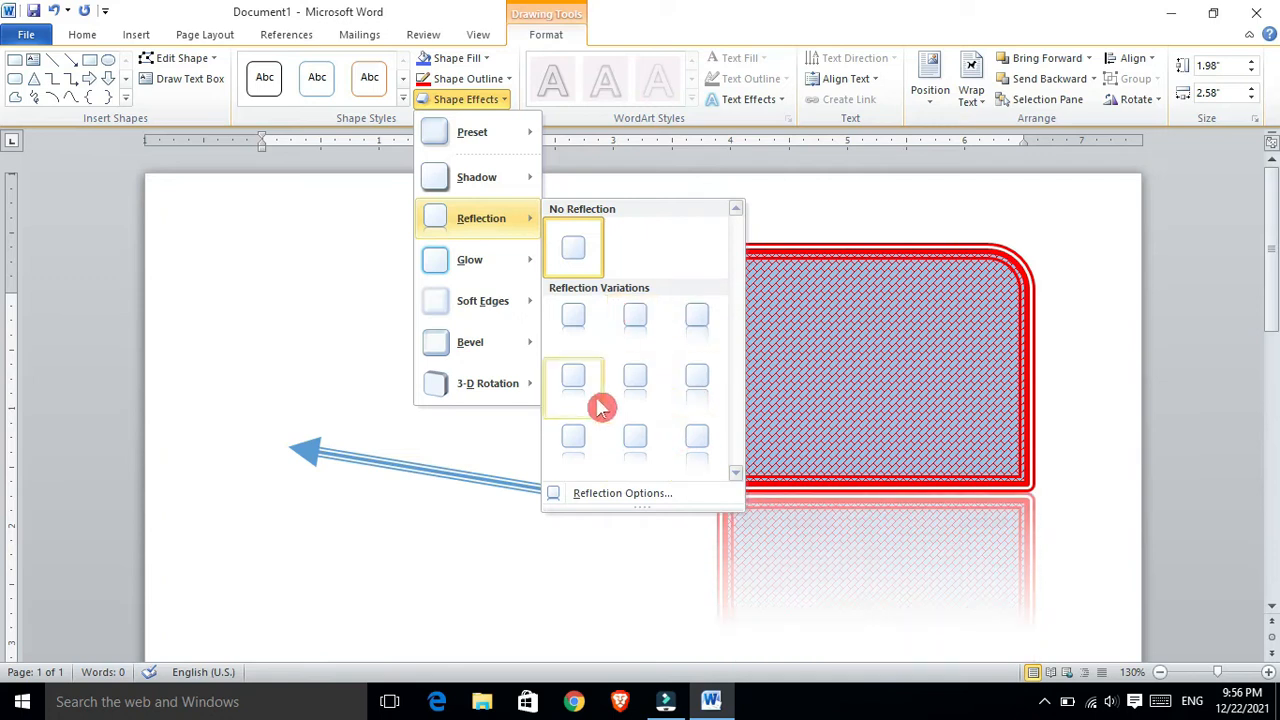
click(697, 380)
scroll(908, 400, down, 3)
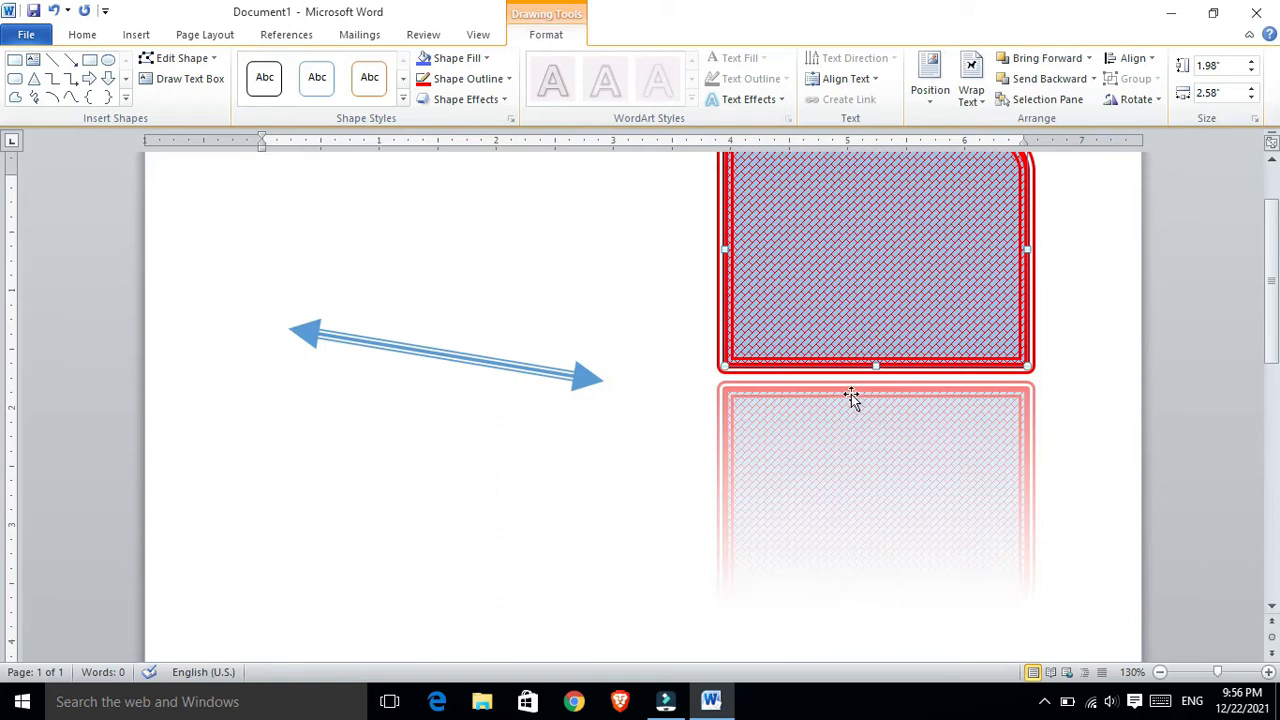
scroll(855, 455, up, 3)
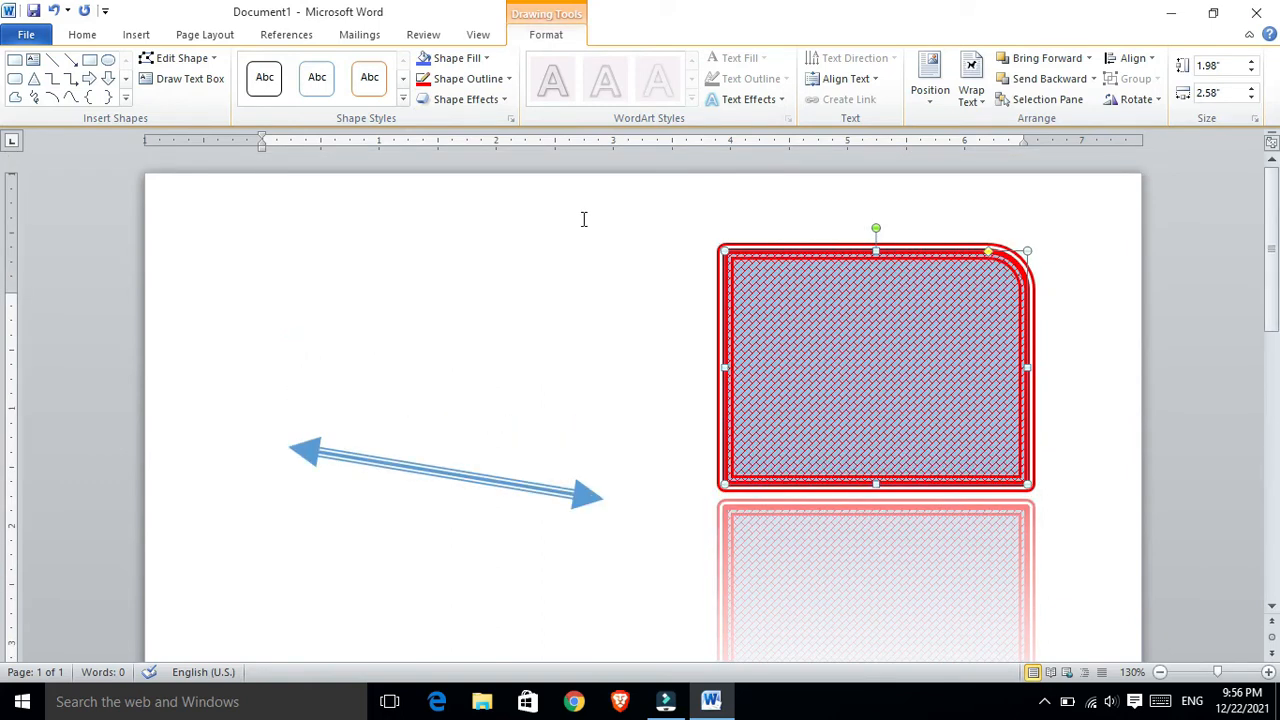
Through Reflection Options, set transparency to 61%, size to 61%, distance to 21 pt and blur to 27 pt, and close the settings
click(468, 100)
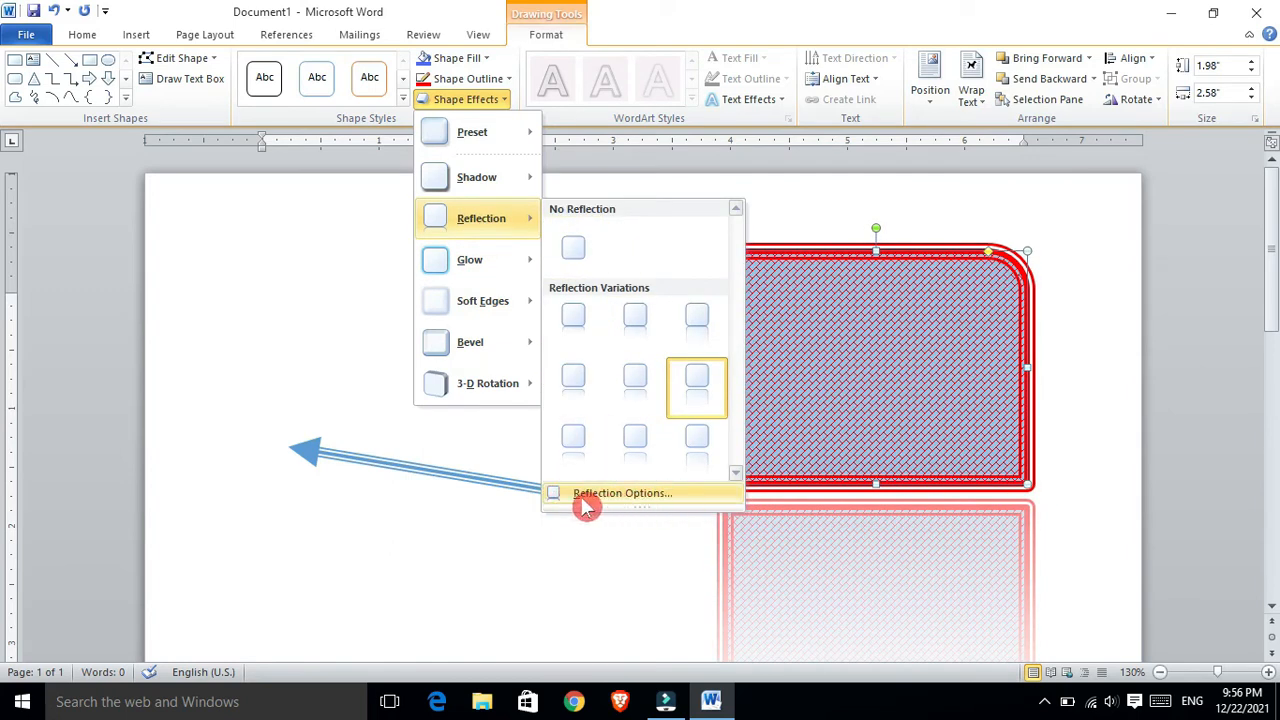
click(634, 503)
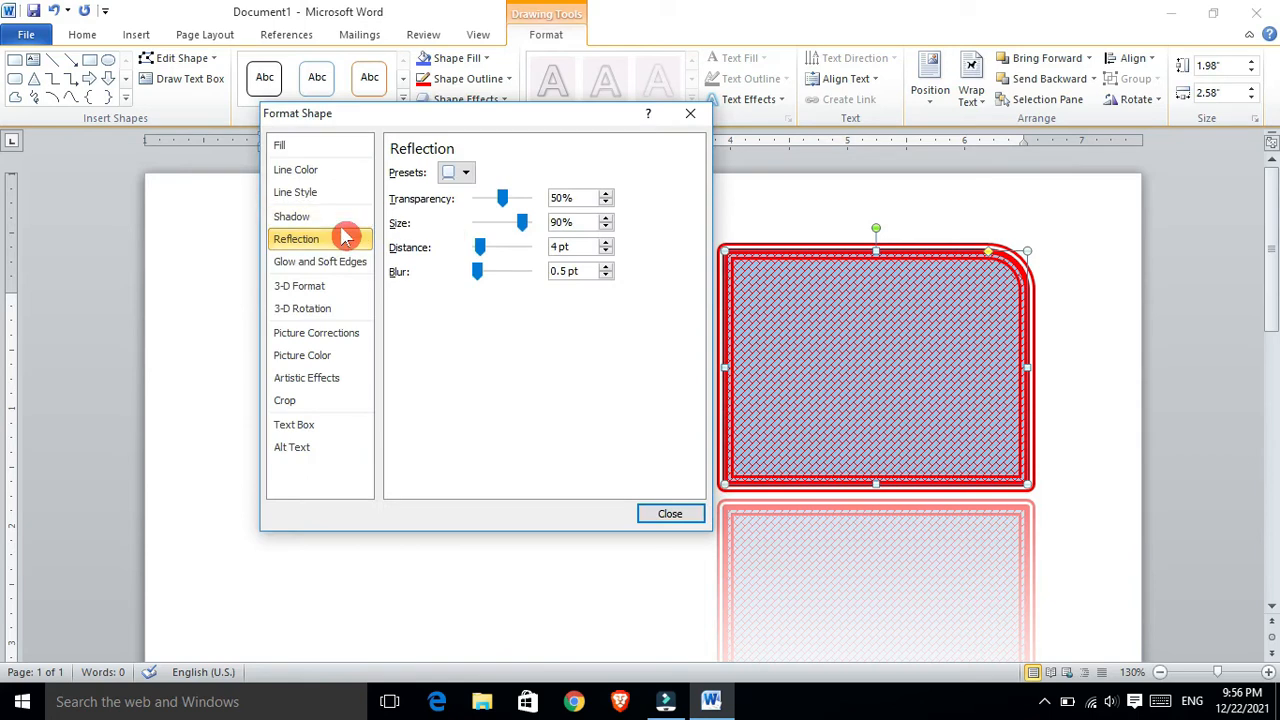
drag(501, 200, 492, 280)
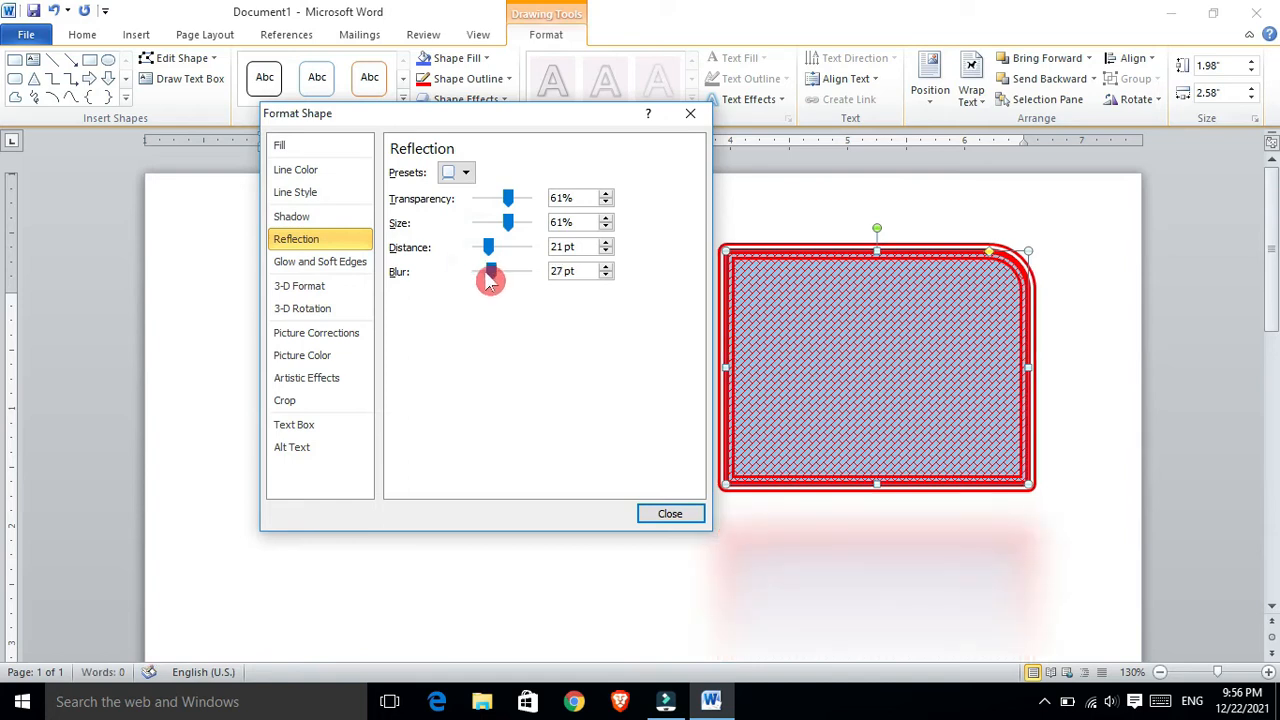
click(672, 513)
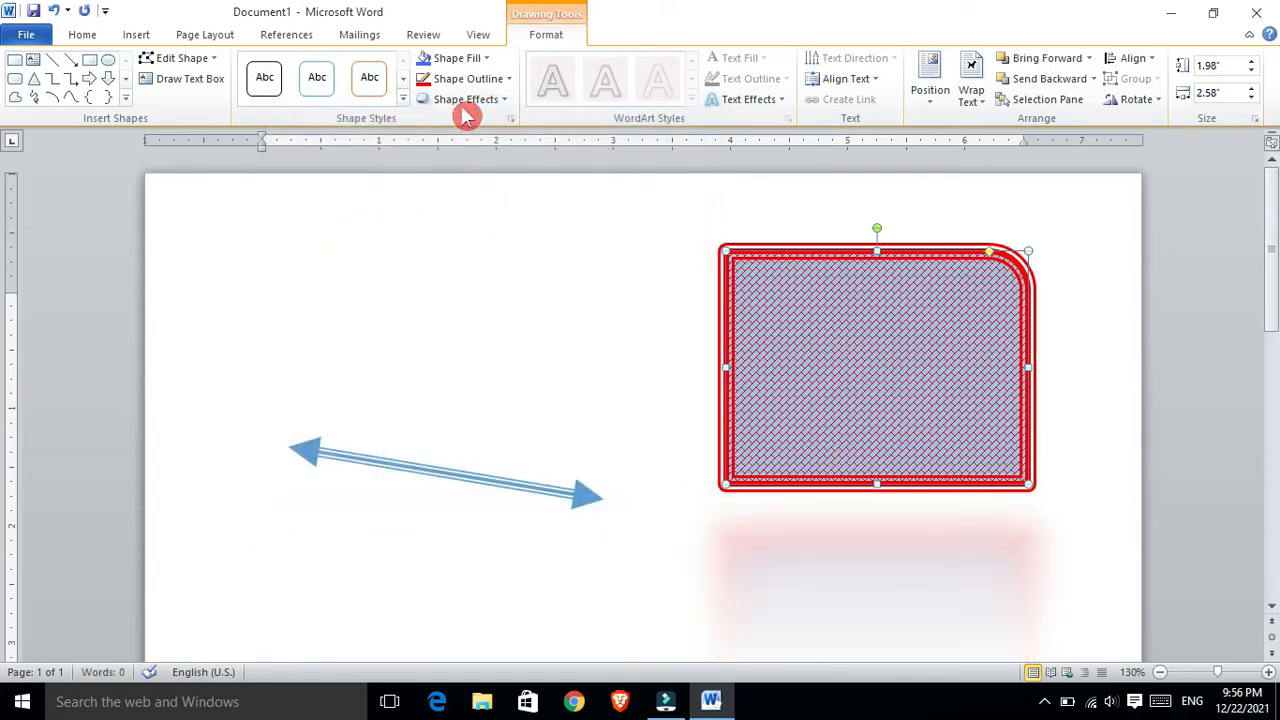
Apply the 10 Point soft edges effect to the rectangle
click(466, 100)
mouse_move(474, 210)
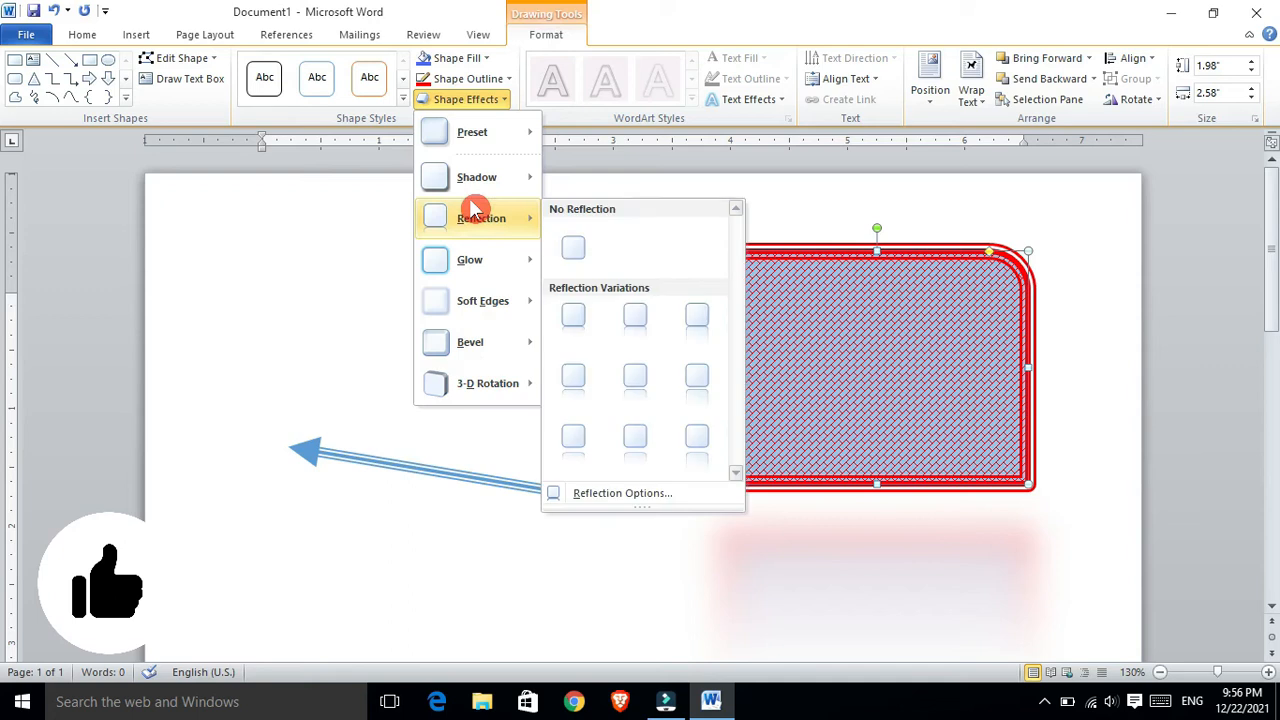
mouse_move(475, 318)
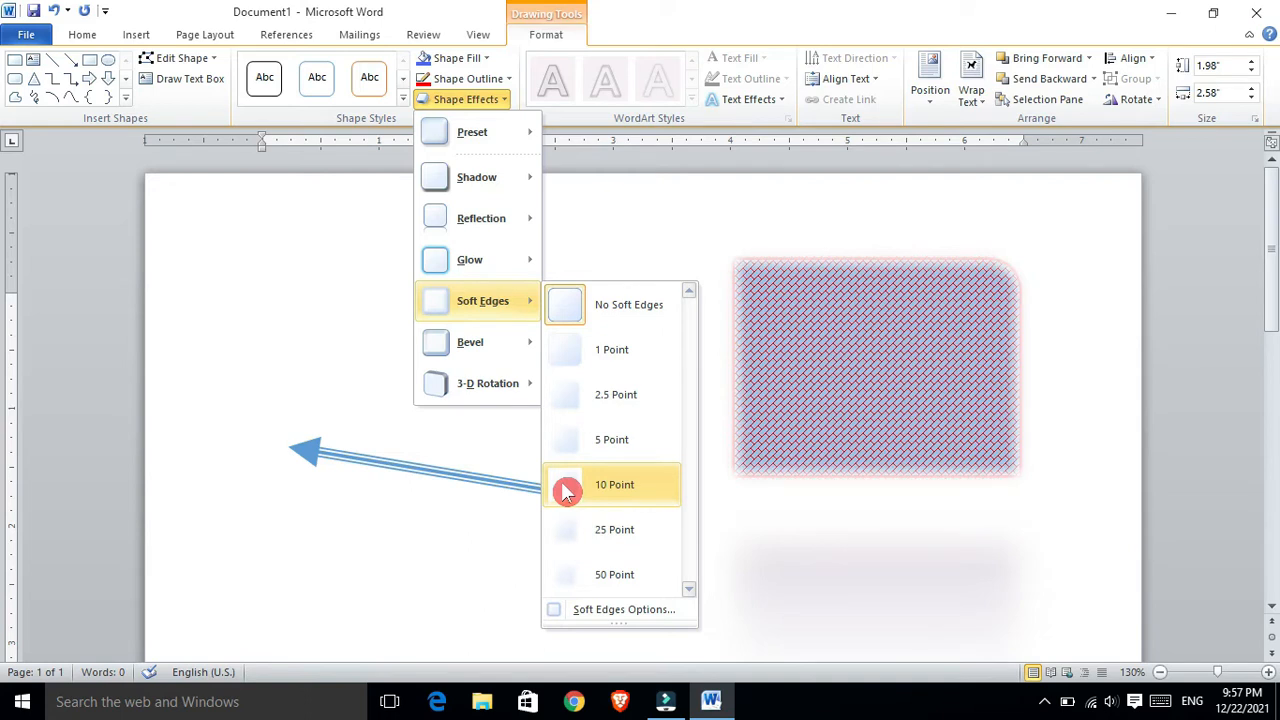
click(566, 488)
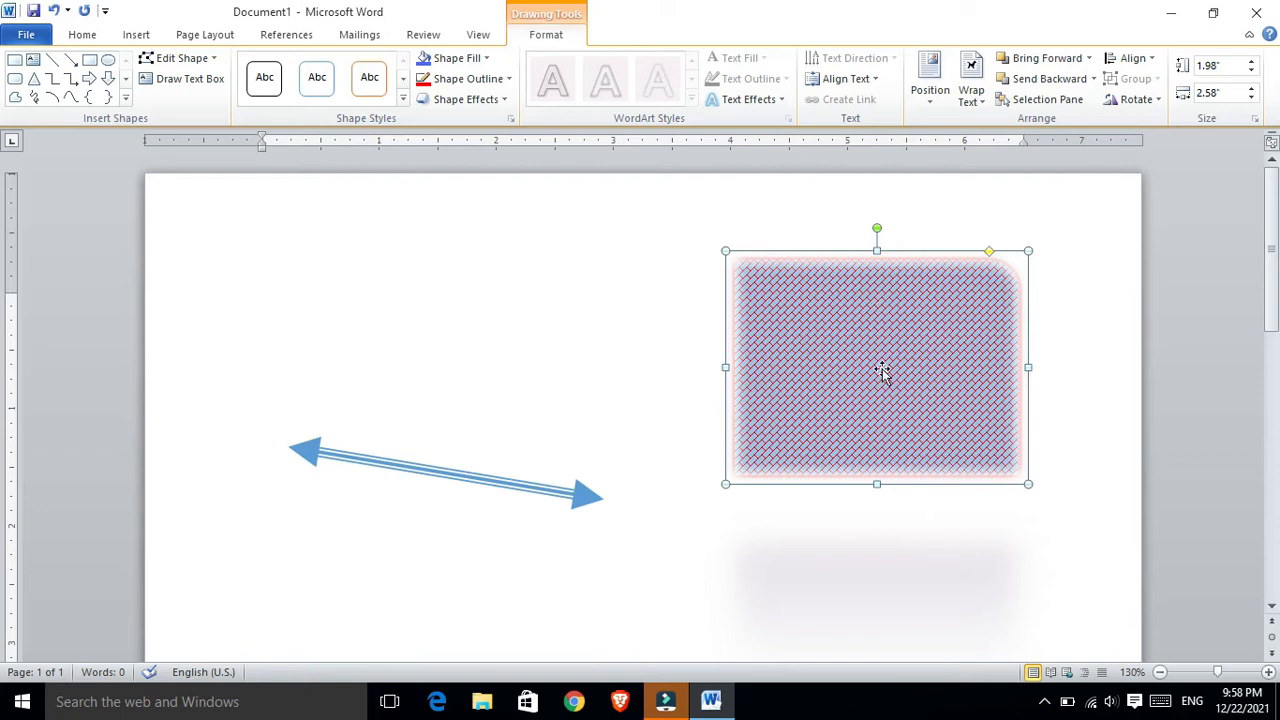
Position the rectangle at the bottom left of the page with text wrapping
click(931, 105)
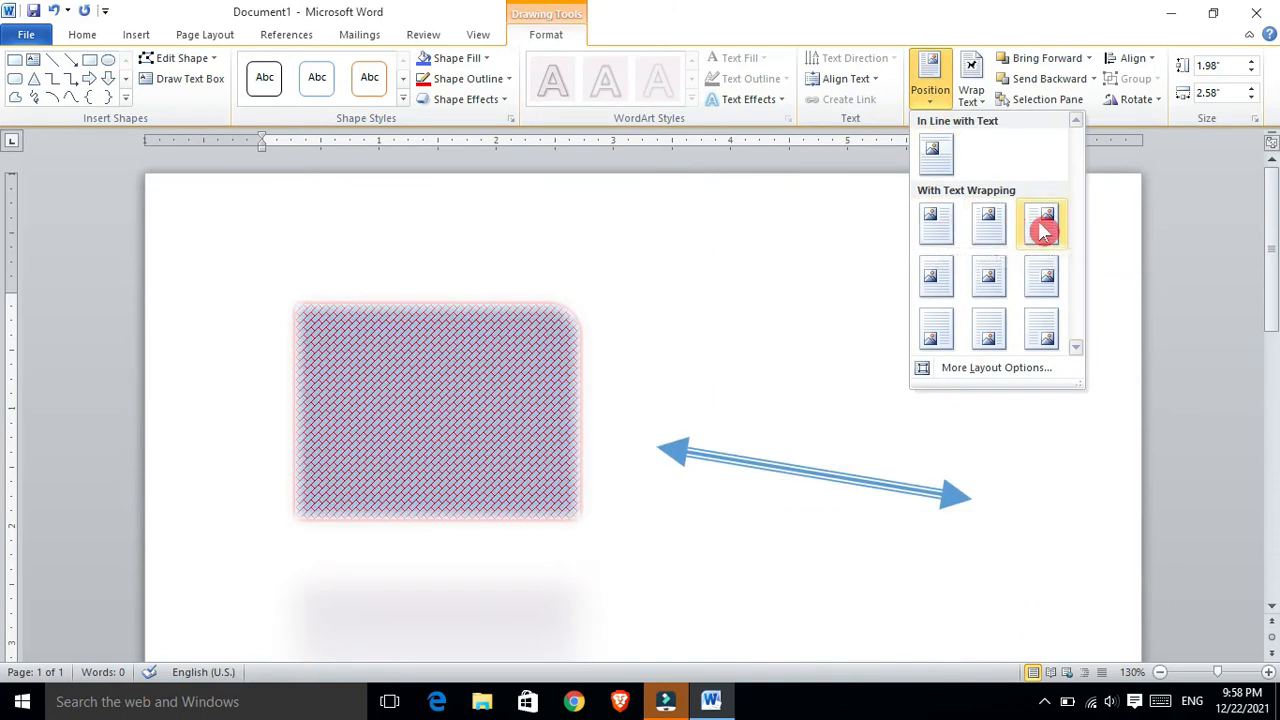
click(932, 340)
scroll(580, 405, down, 10)
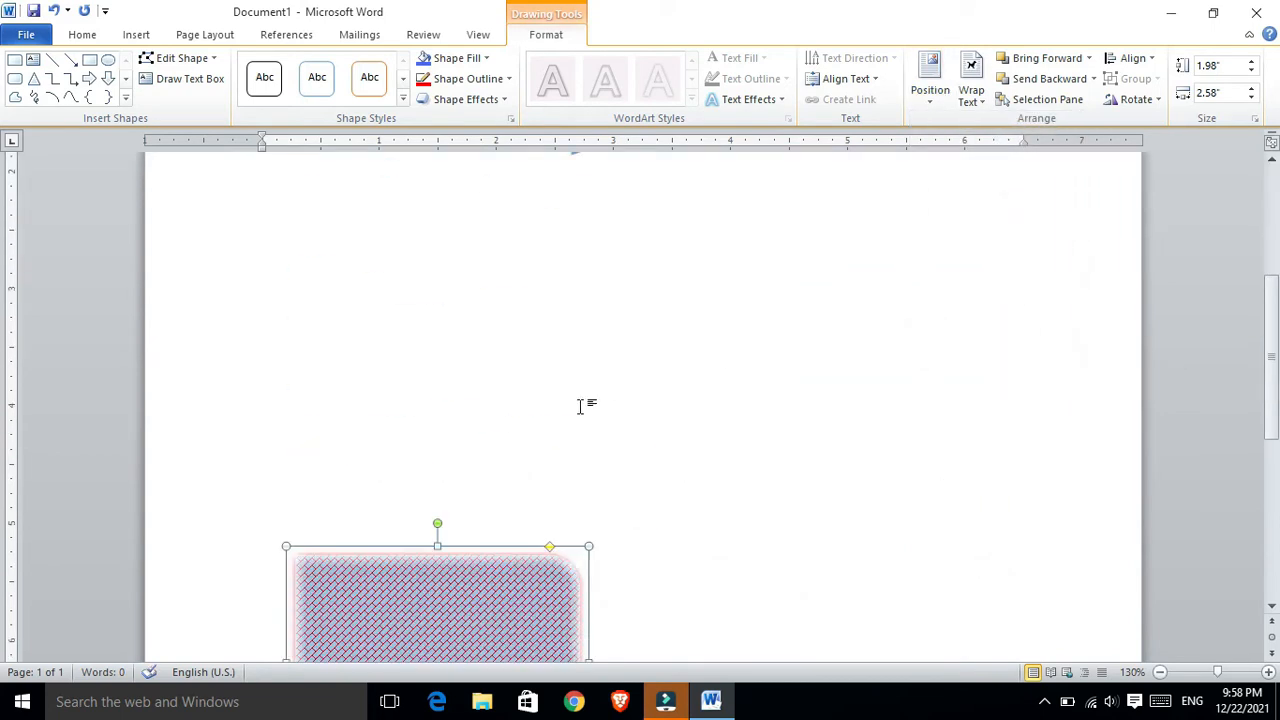
click(918, 98)
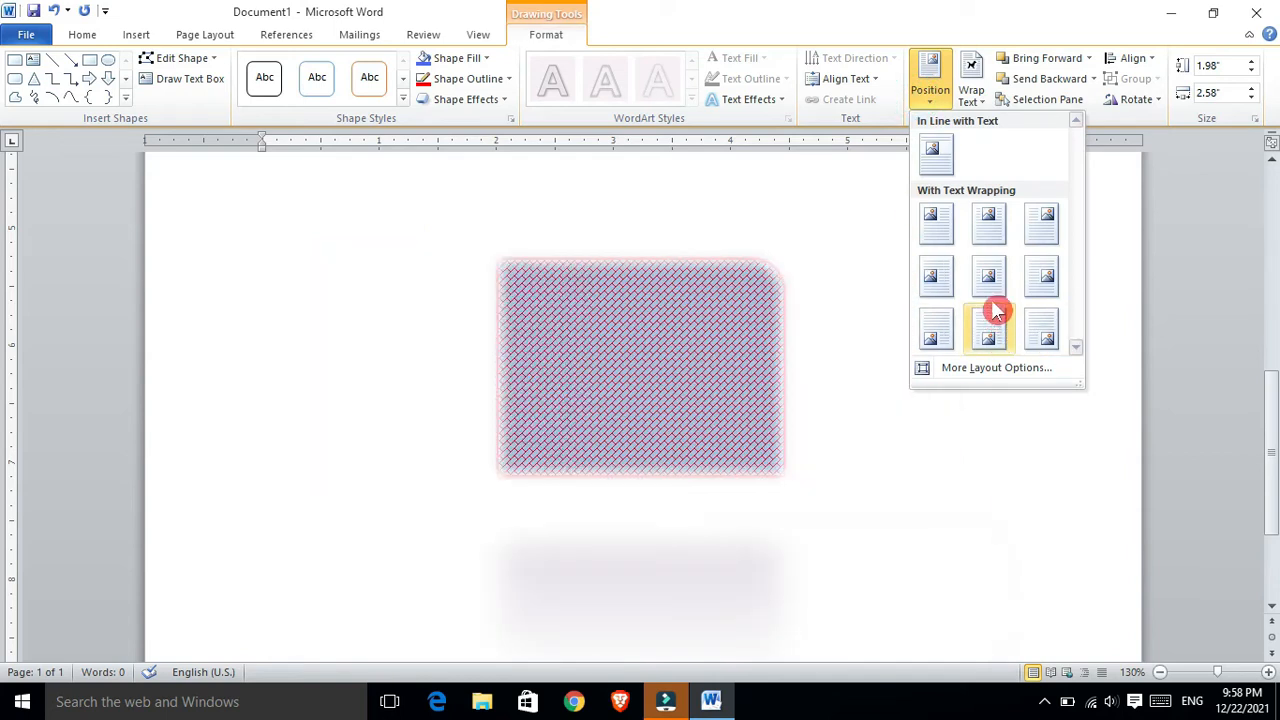
click(940, 338)
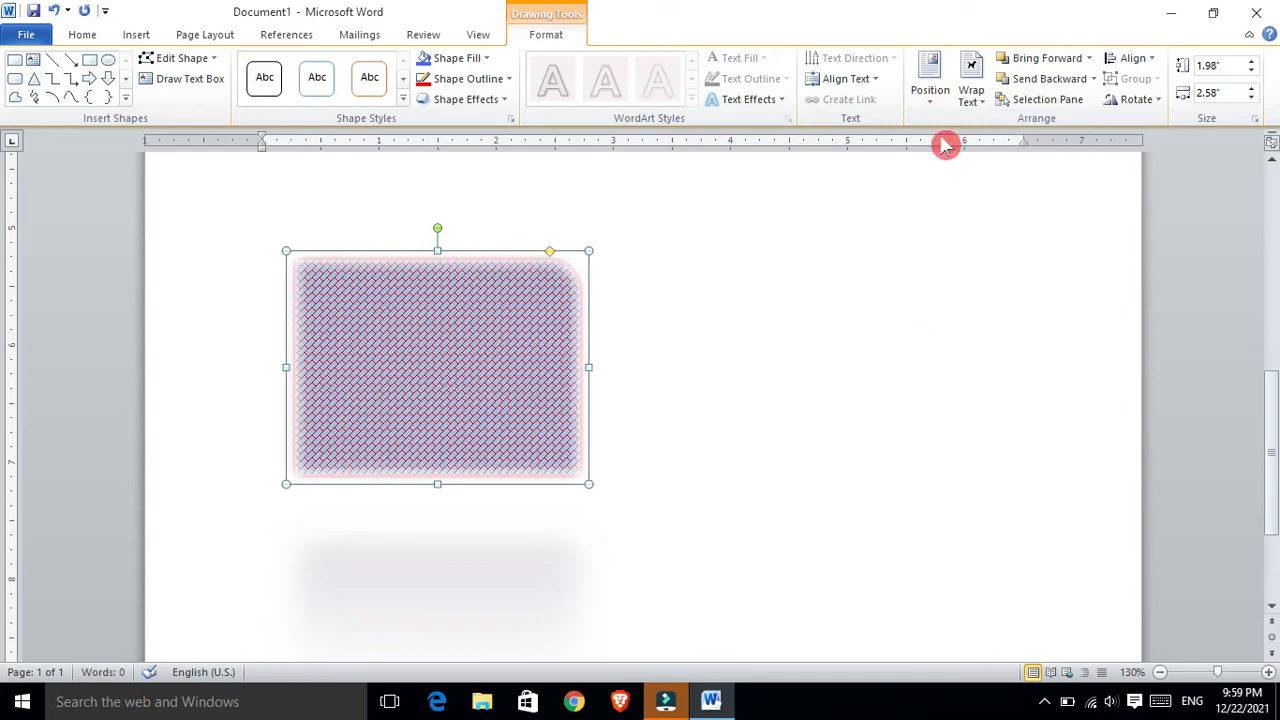
click(930, 82)
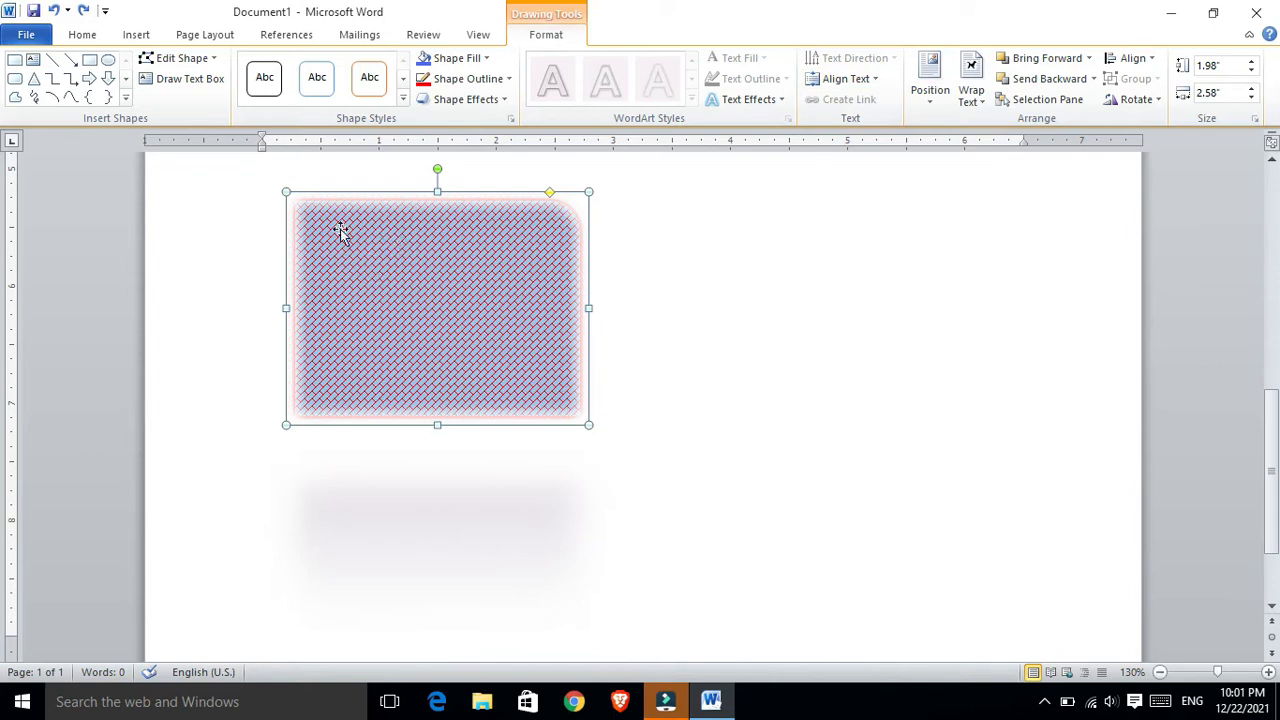
Add the text "Computer is an electronic device in which we can feed the raw data and convert into infomation" inside the rectangle
right_click(392, 260)
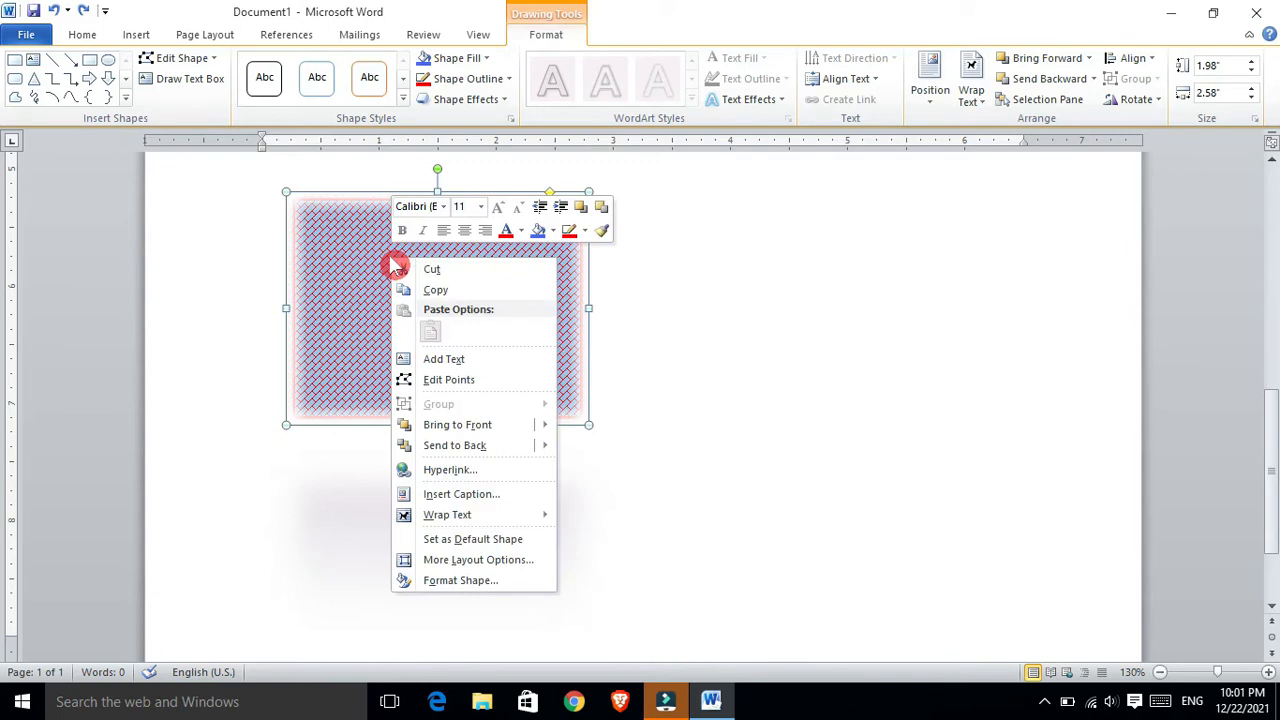
click(452, 360)
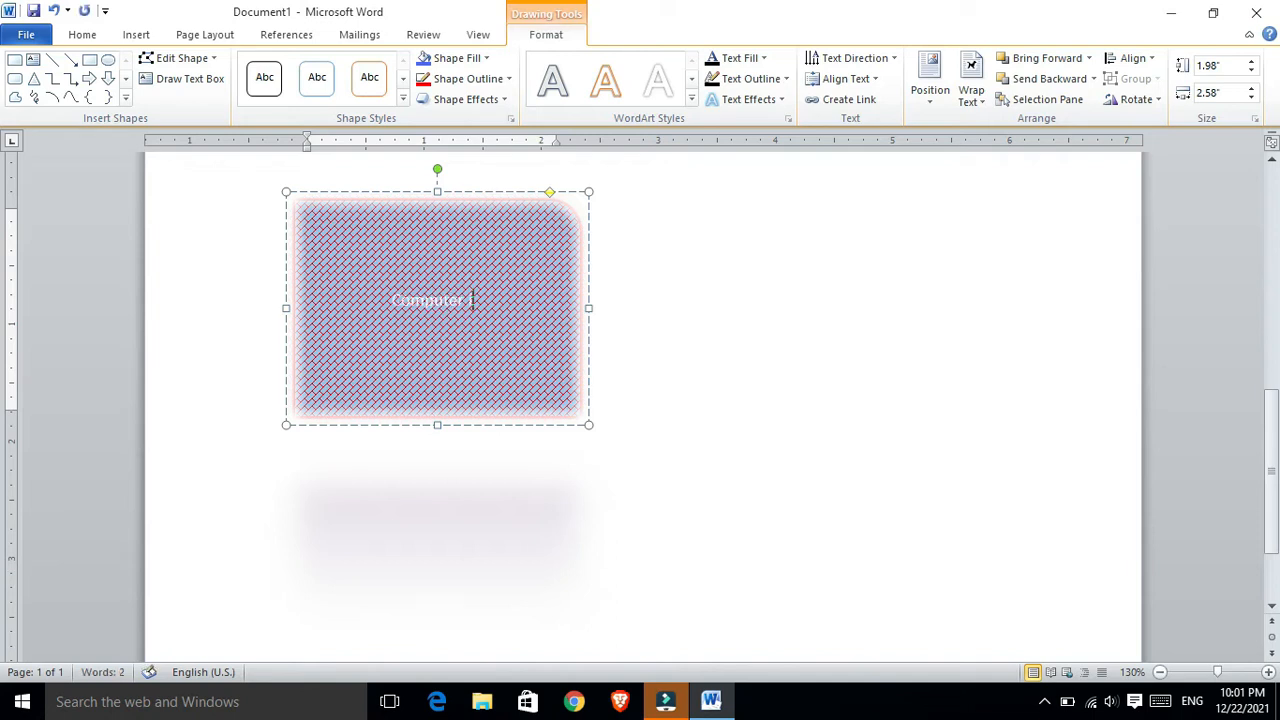
text(an electronic device in which we can feed the raw data and convert into information)
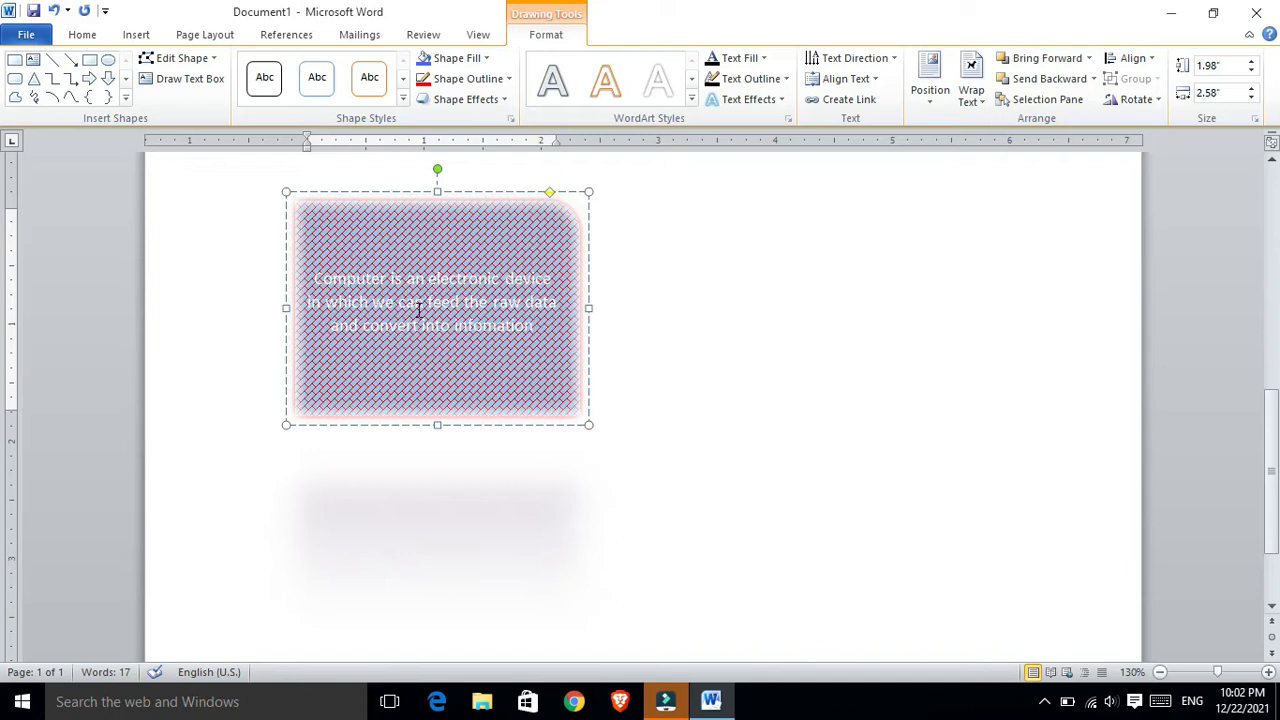
Try top alignment for the rectangle's text and return it to middle alignment
click(874, 82)
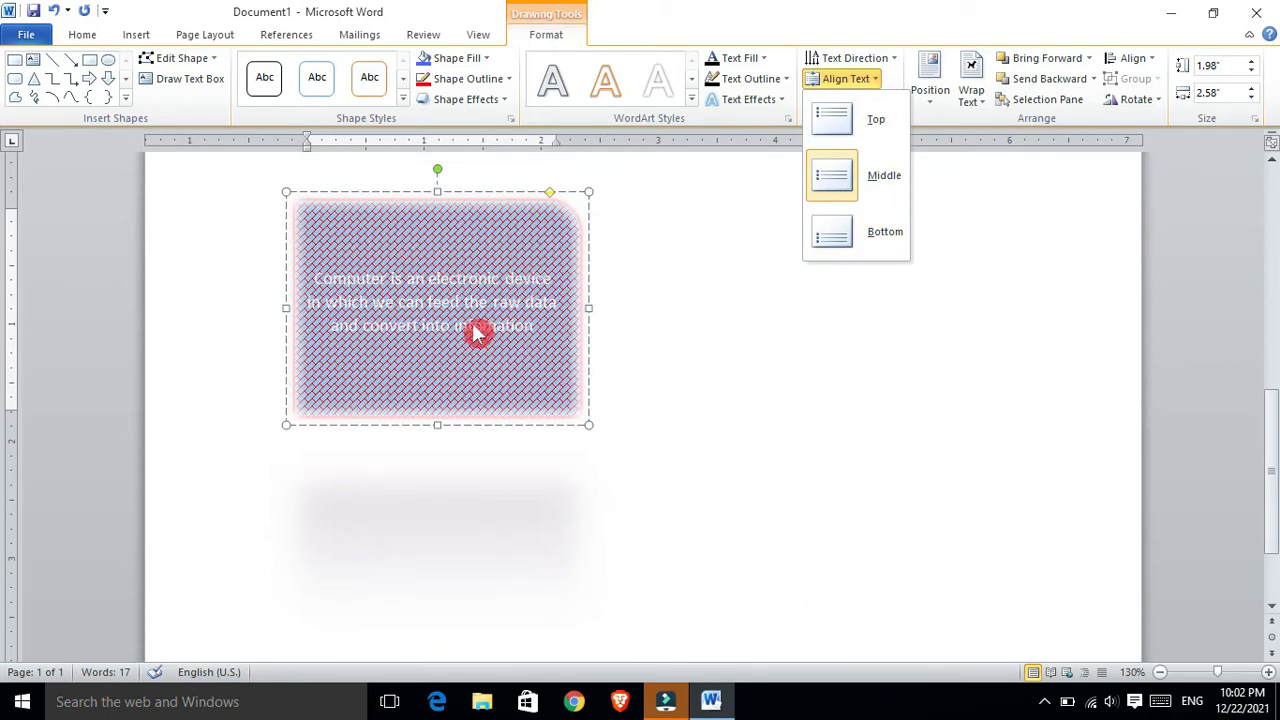
click(838, 127)
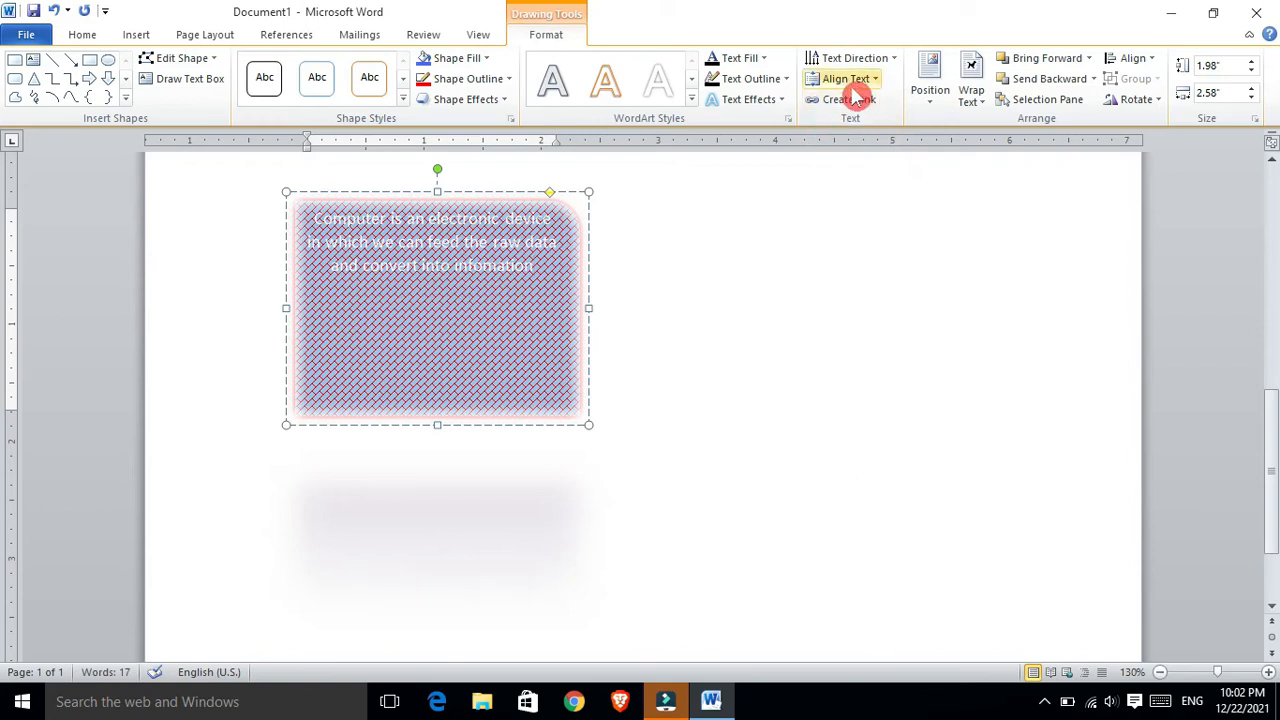
click(866, 78)
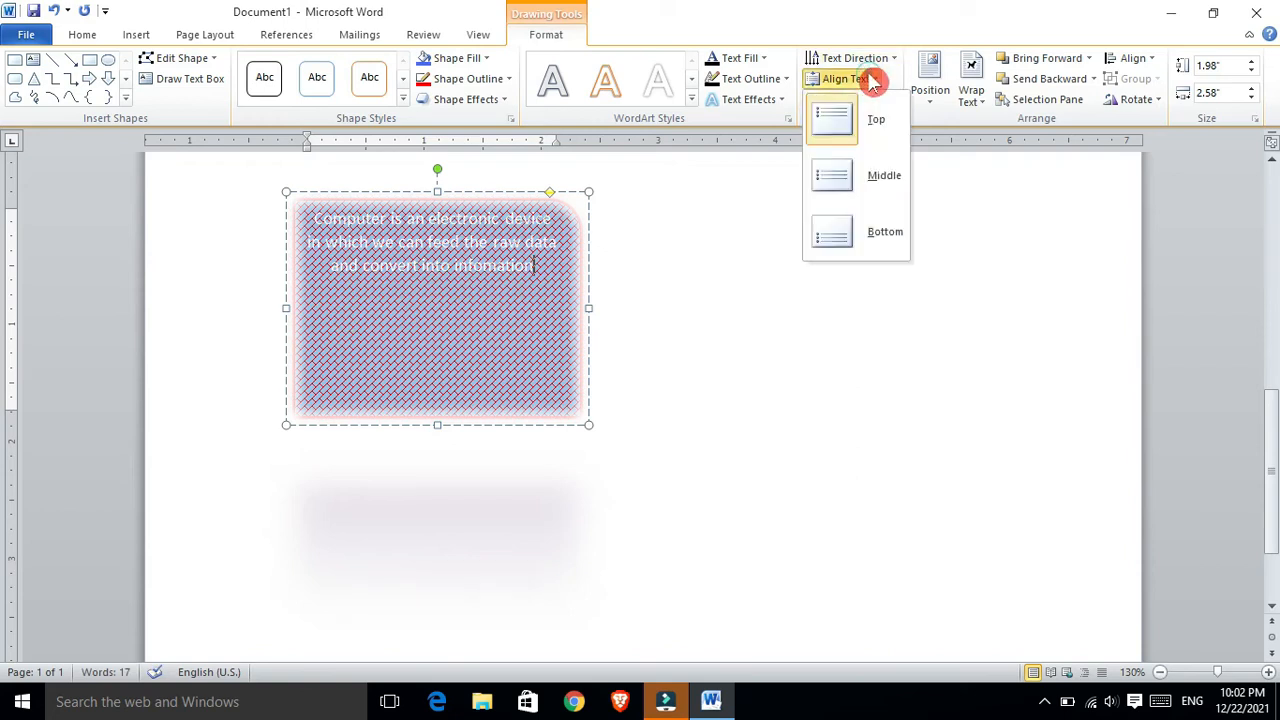
click(835, 193)
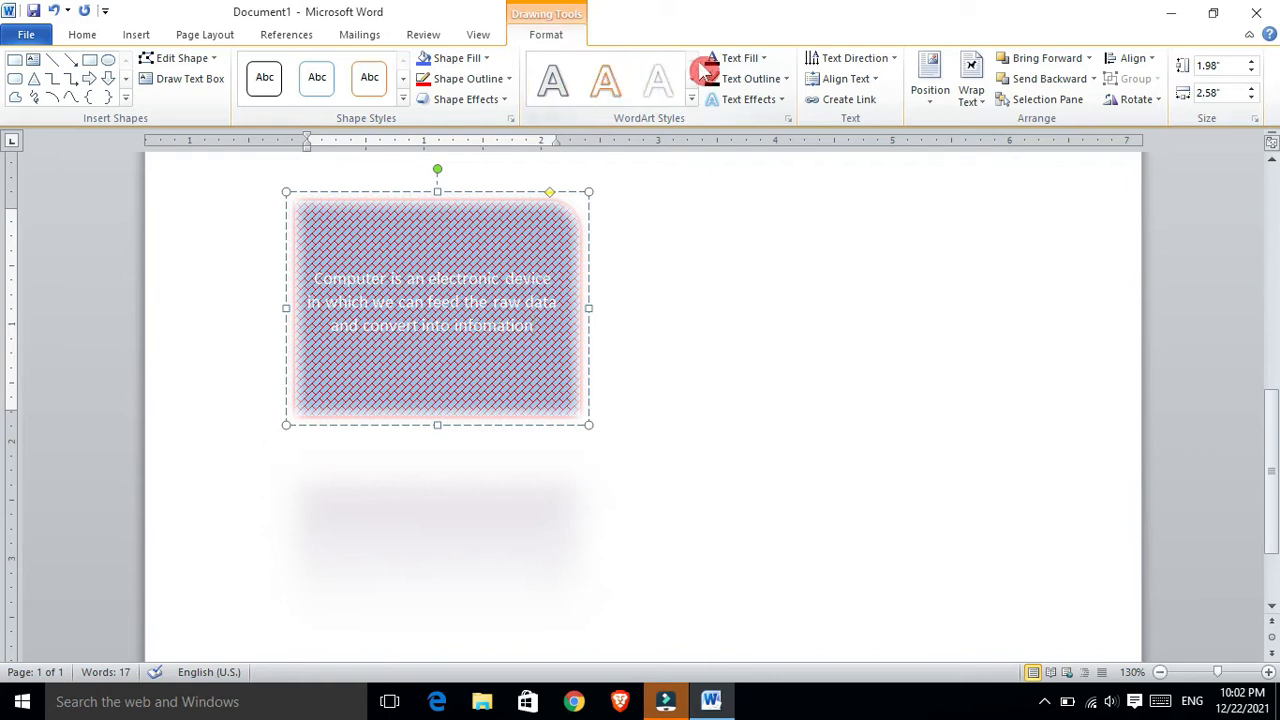
Apply the dark-outlined orange WordArt style from the gallery's last row to all the text in the rectangle
drag(538, 405, 313, 285)
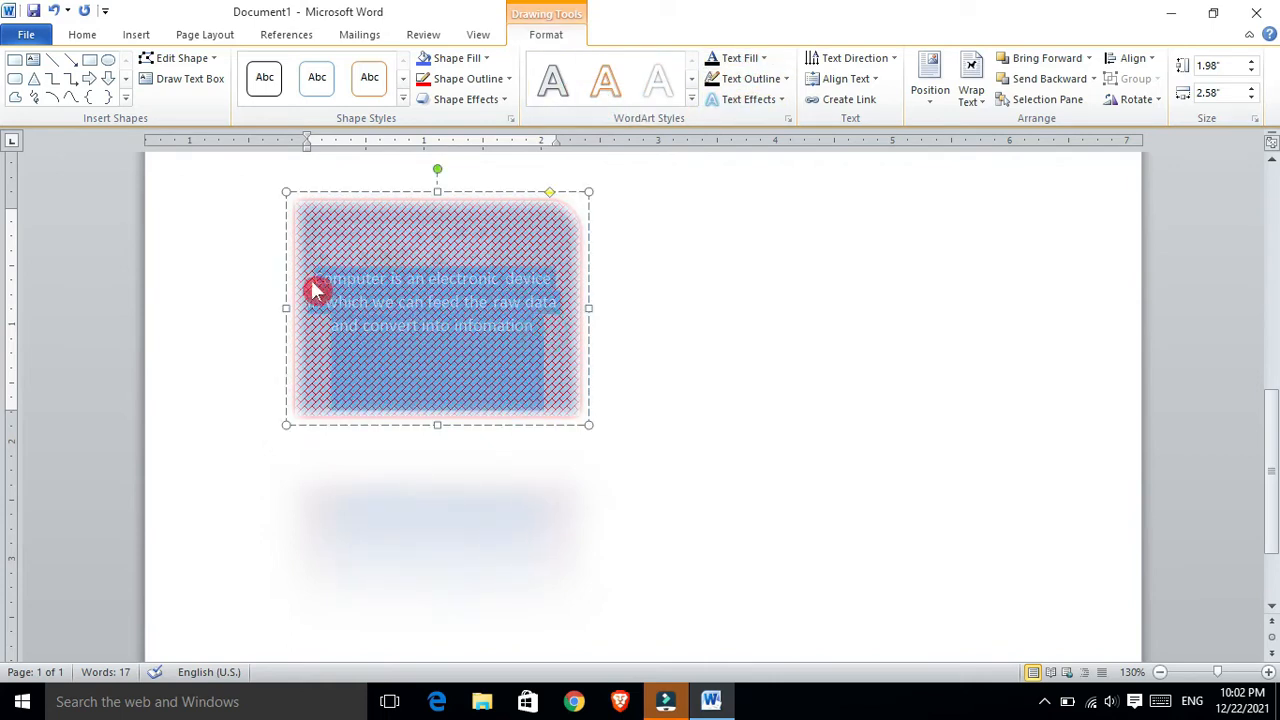
click(692, 103)
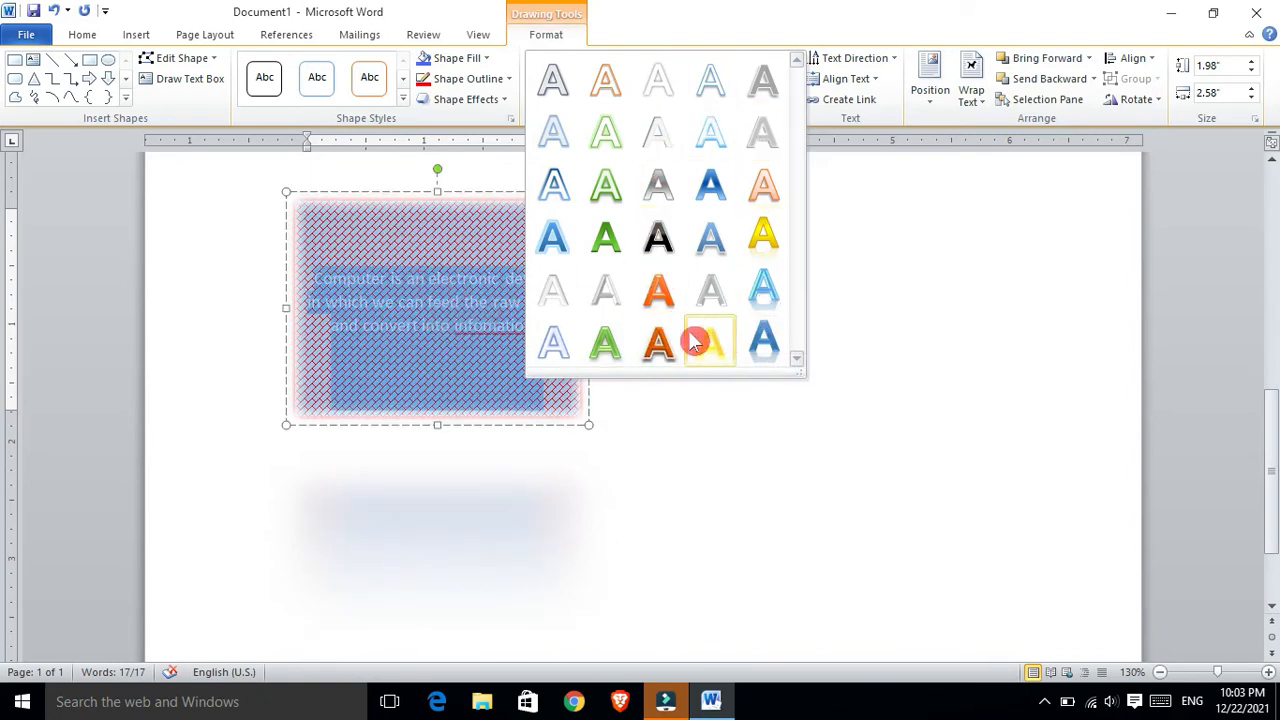
click(658, 342)
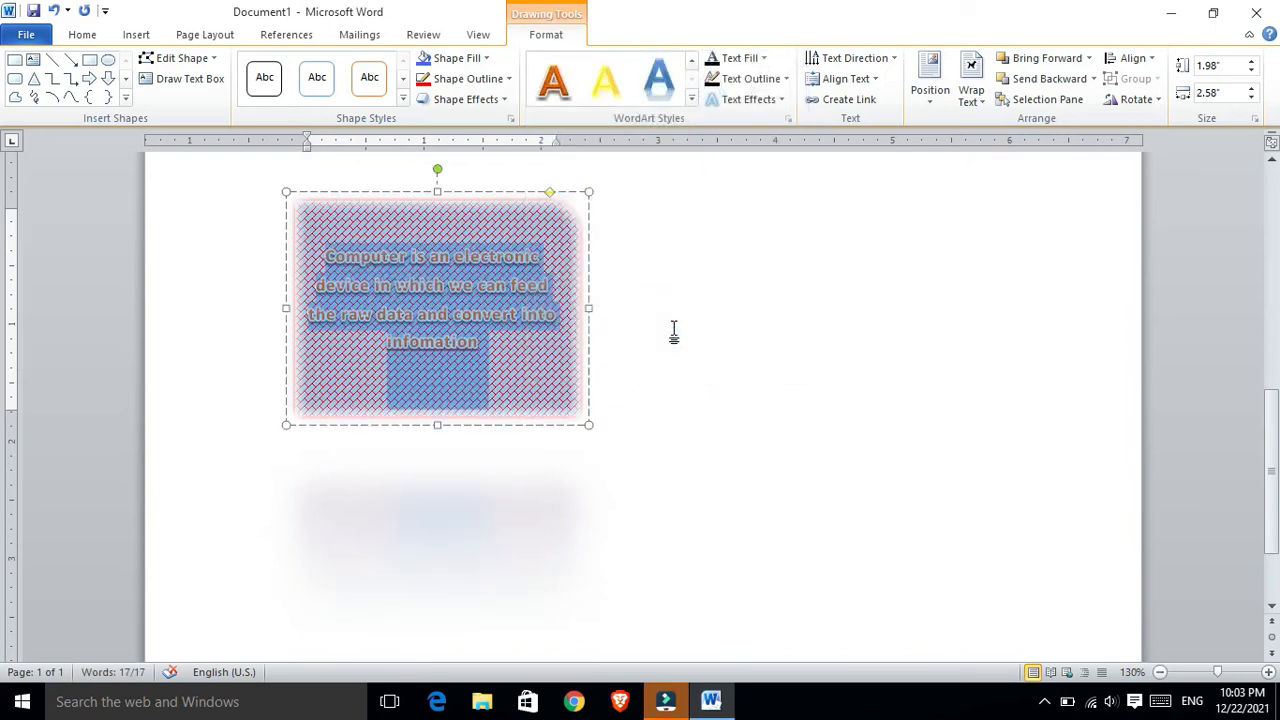
click(485, 350)
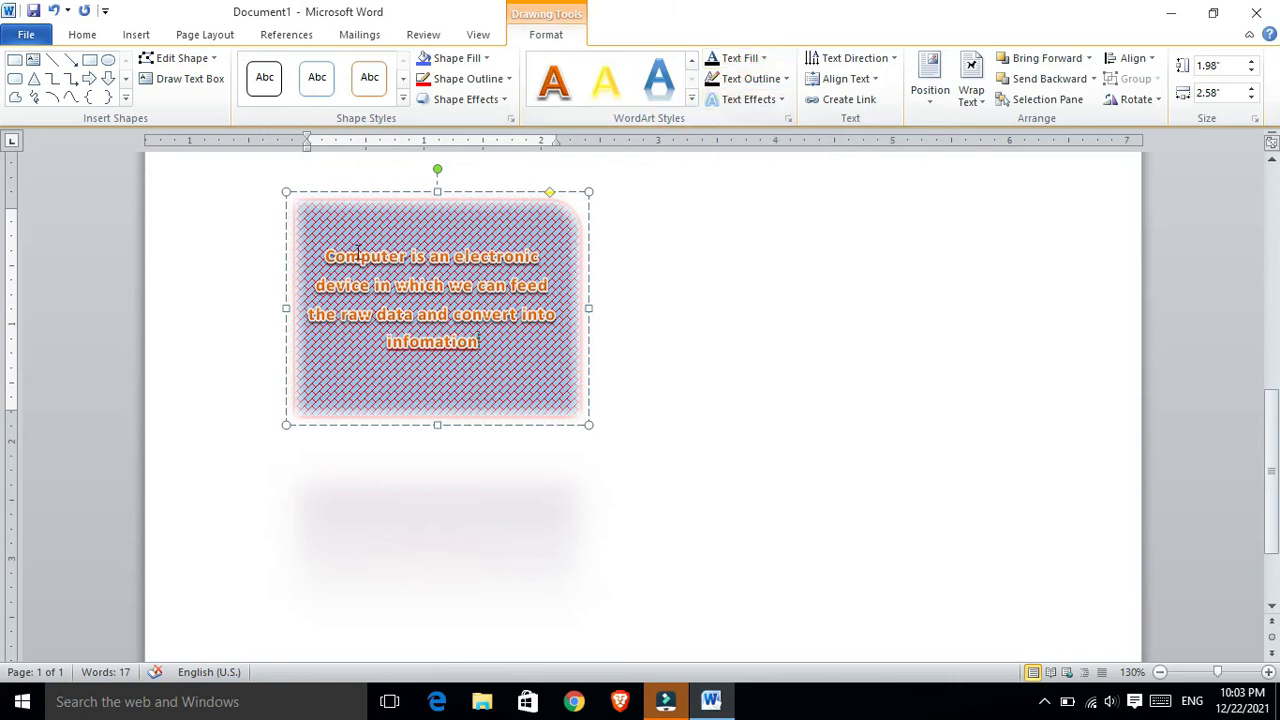
Set the text fill of the rectangle's whole sentence to the standard green color
click(763, 58)
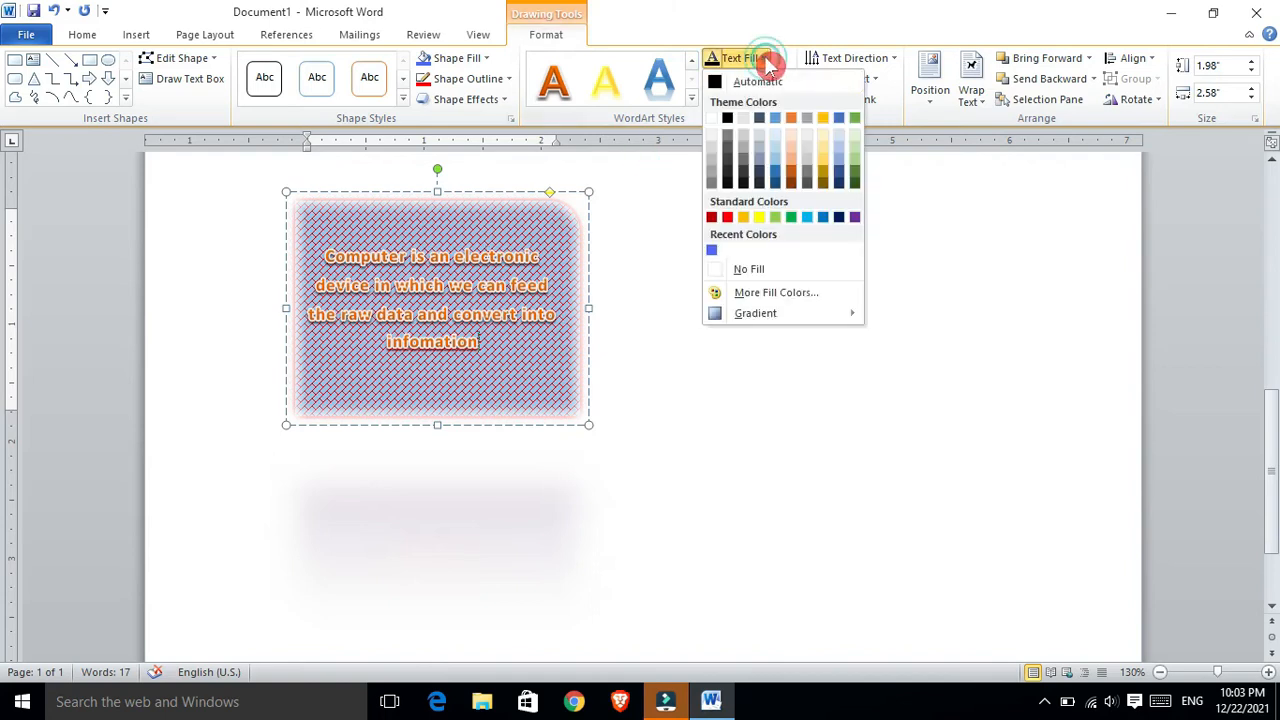
click(735, 218)
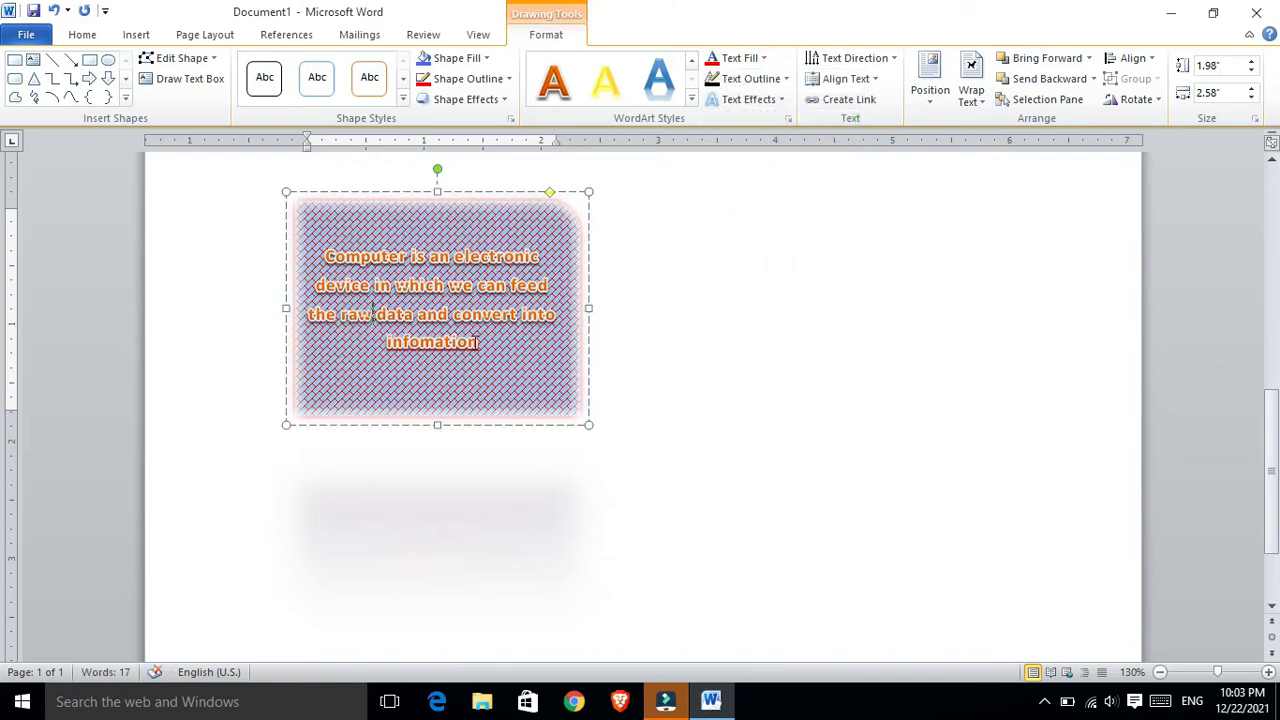
drag(485, 405, 308, 238)
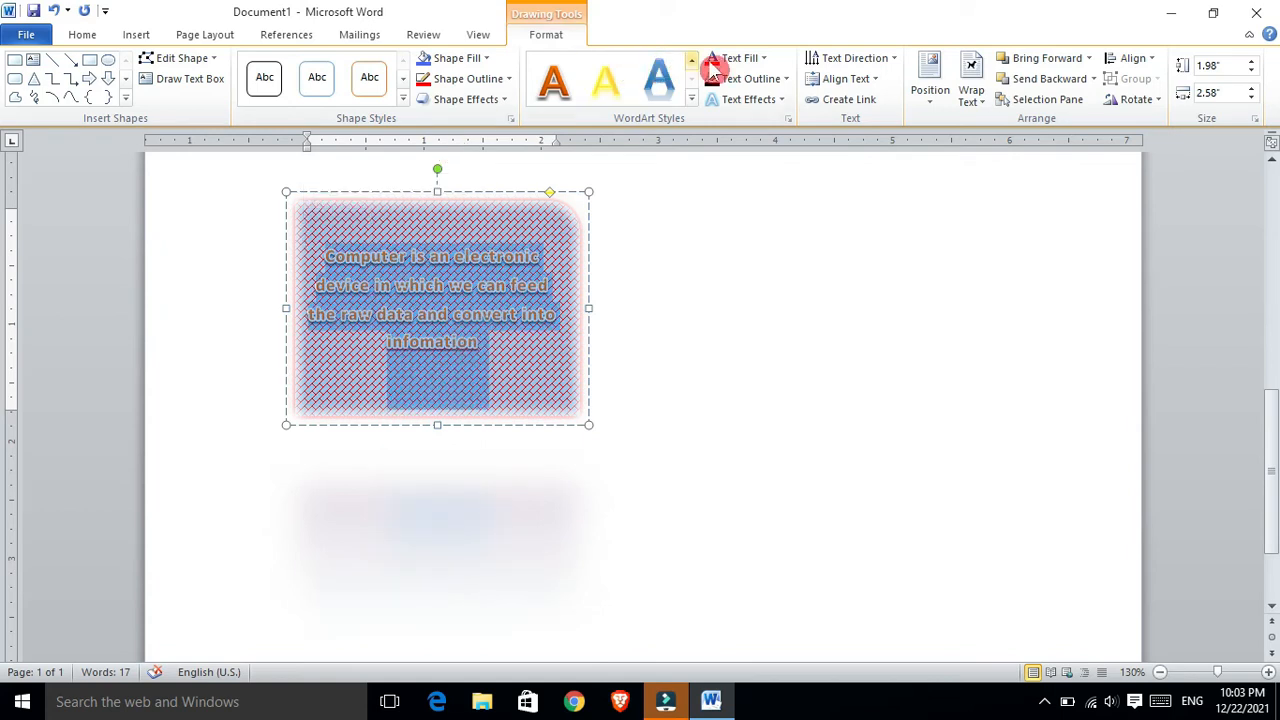
click(740, 60)
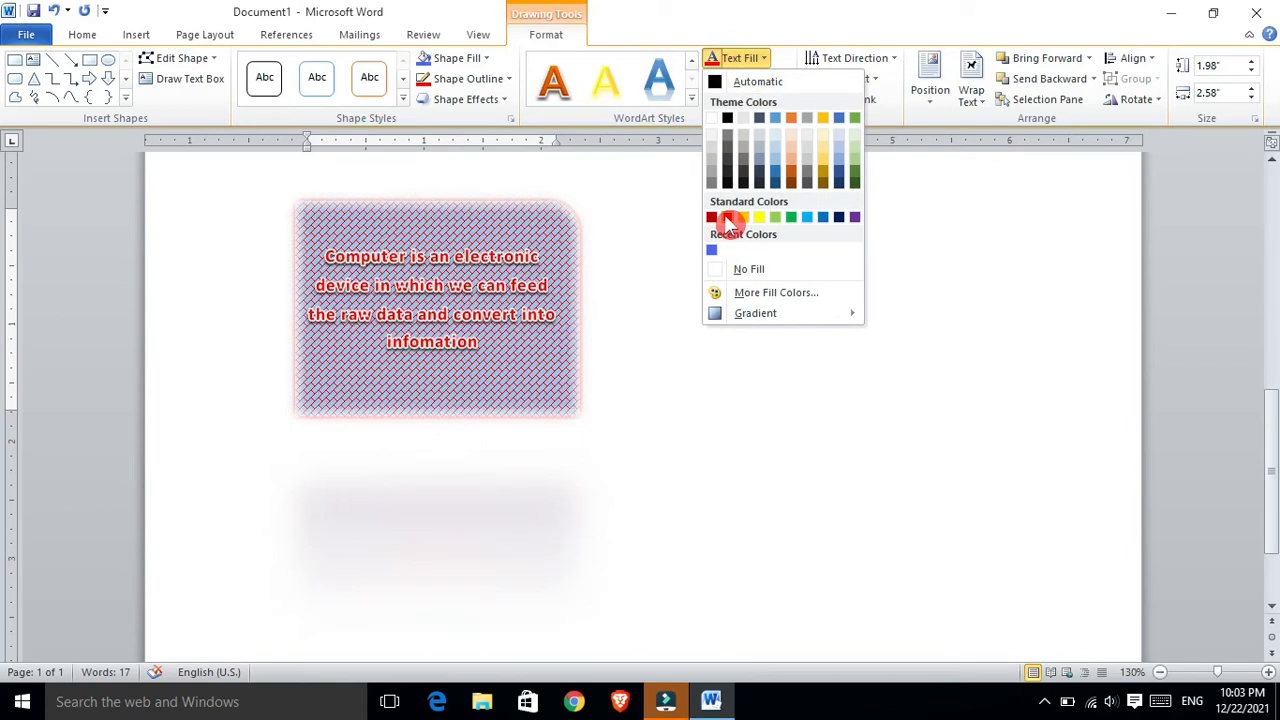
click(793, 217)
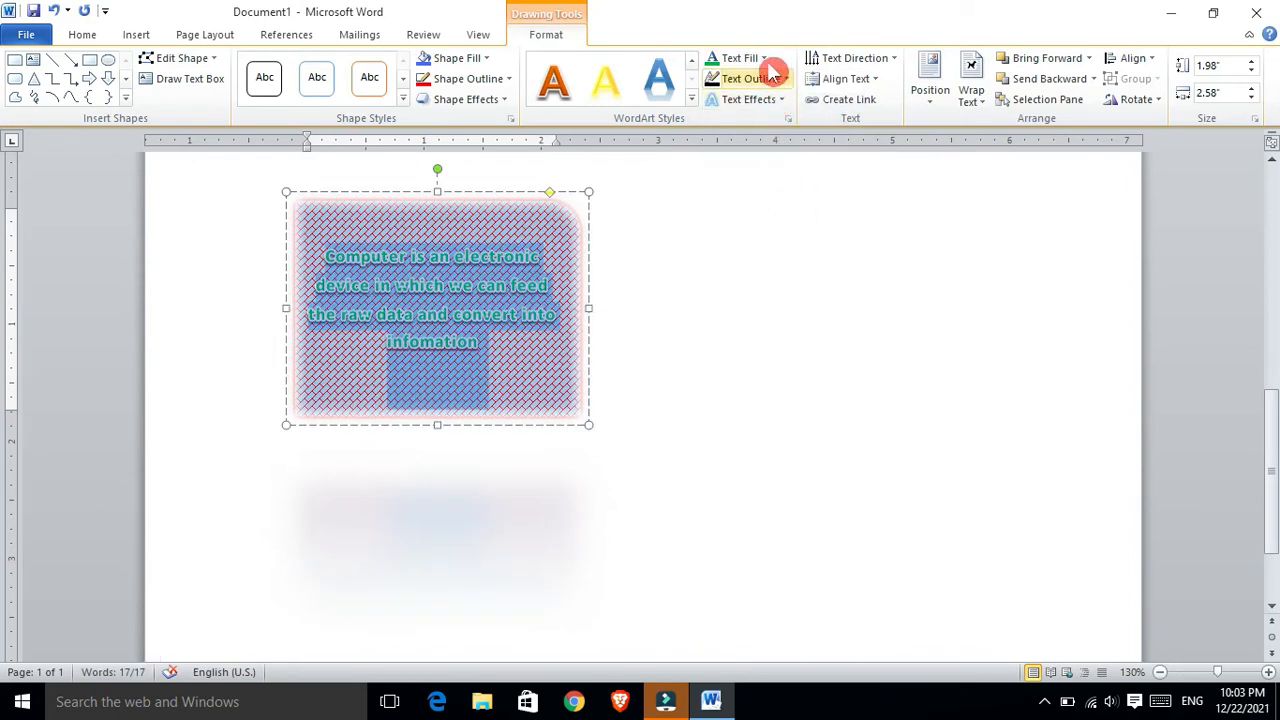